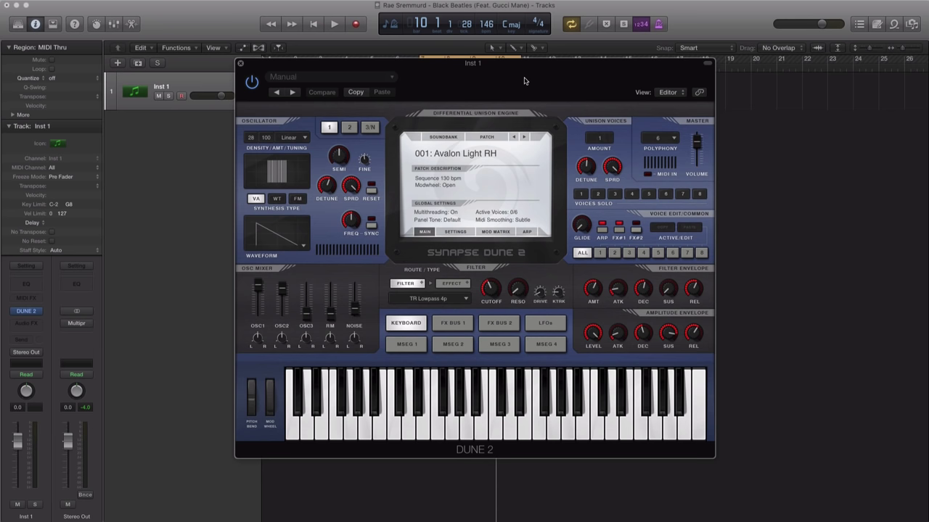
- Load the patch 045: Secret Mission KS on the Inst 1 synth, audition it, and close the plug-in window
left_click(470, 161)
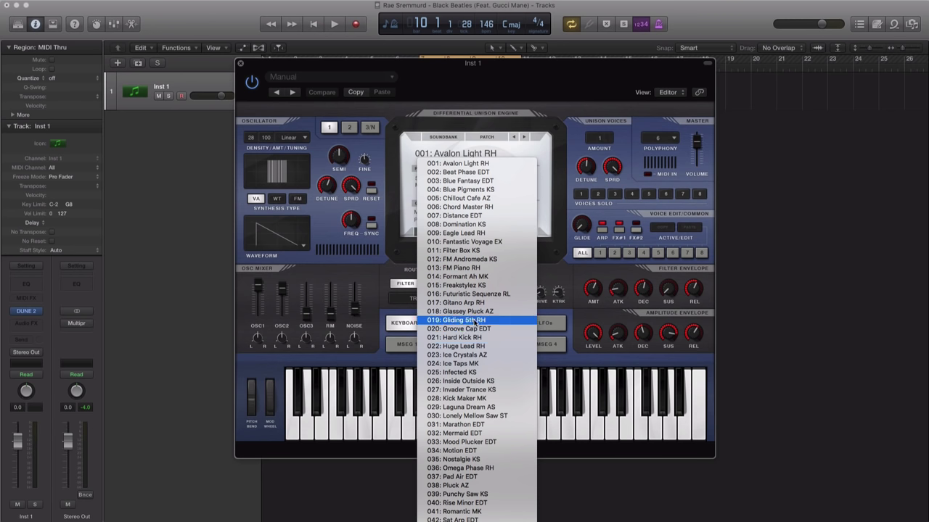
scroll(475, 319, "down", 2)
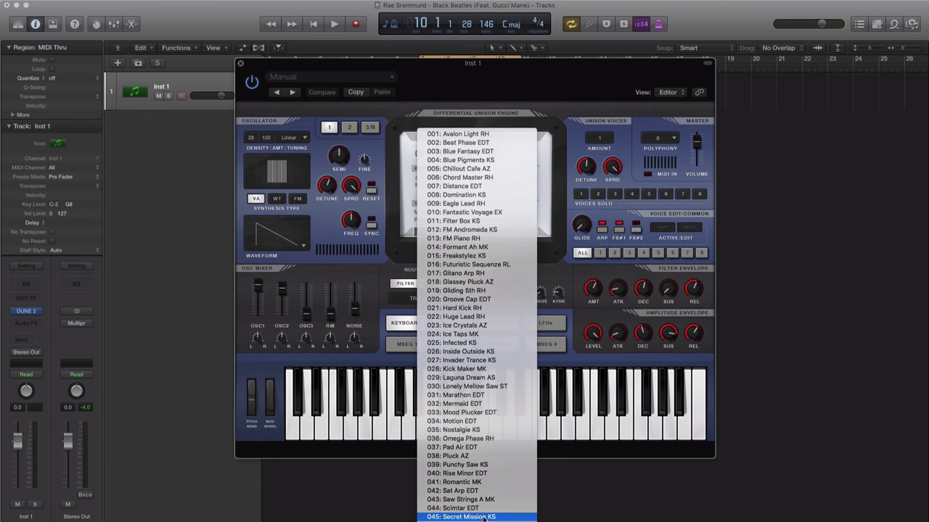
left_click(482, 516)
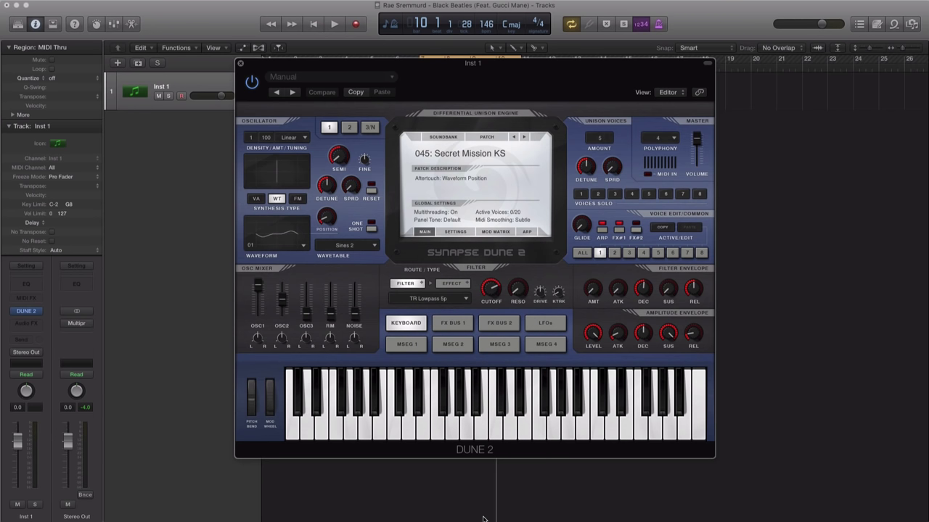
left_click(523, 429)
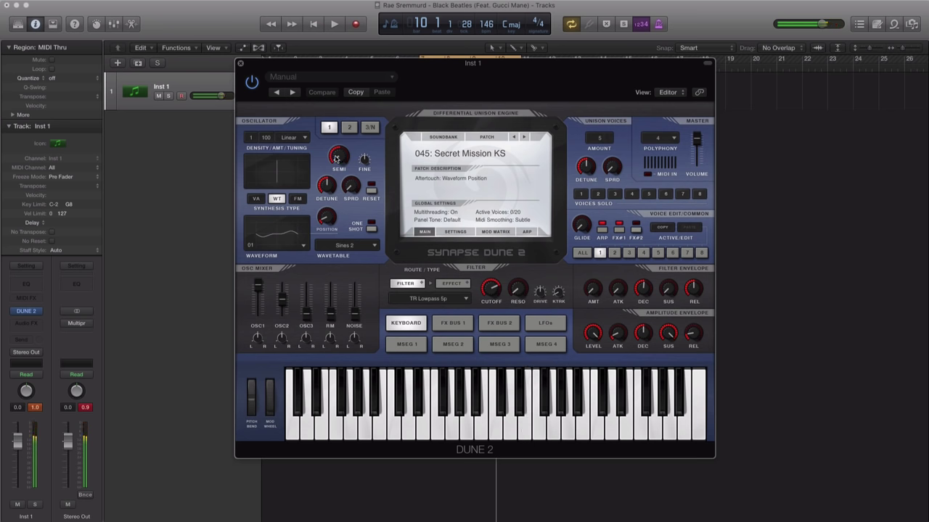
left_click(241, 64)
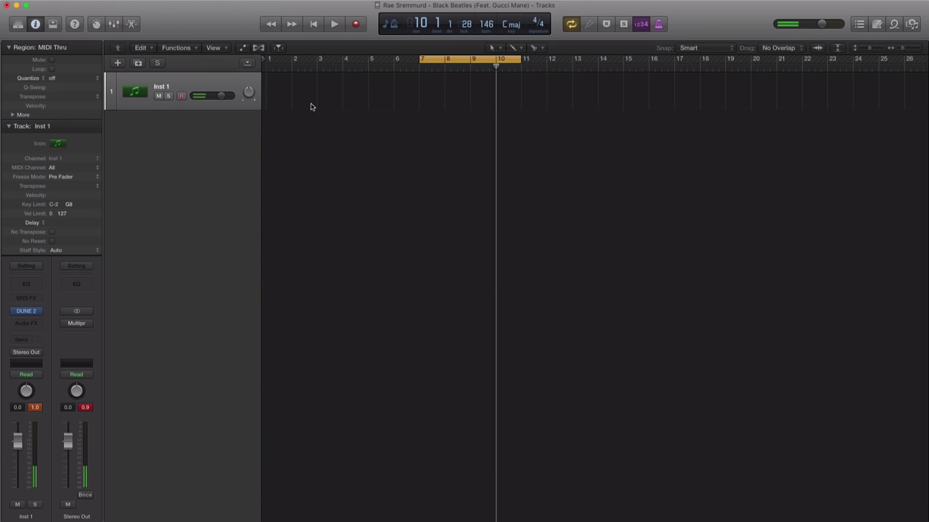
- Create a four-bar MIDI region on Inst 1 from bar 7 to bar 11 and open it in the Piano Roll
left_click(436, 103)
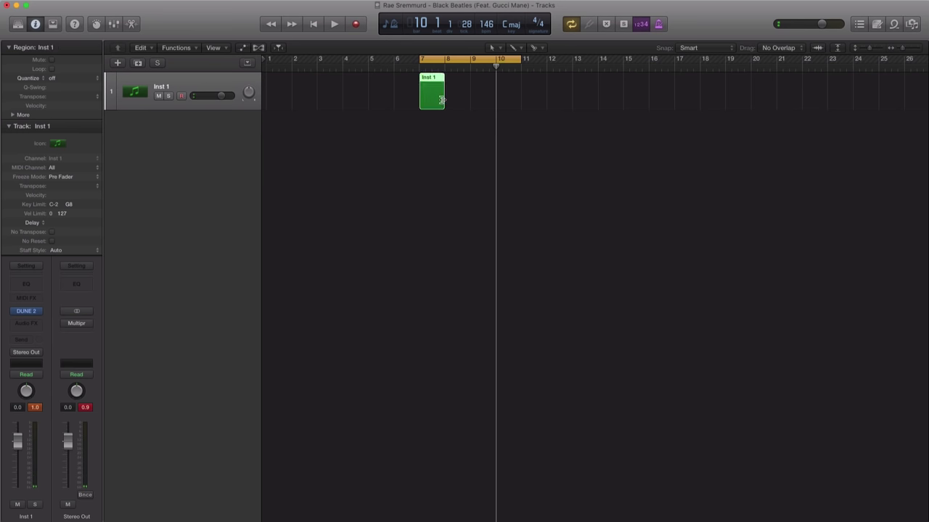
left_click_drag(441, 99, 520, 101)
double_click(475, 92)
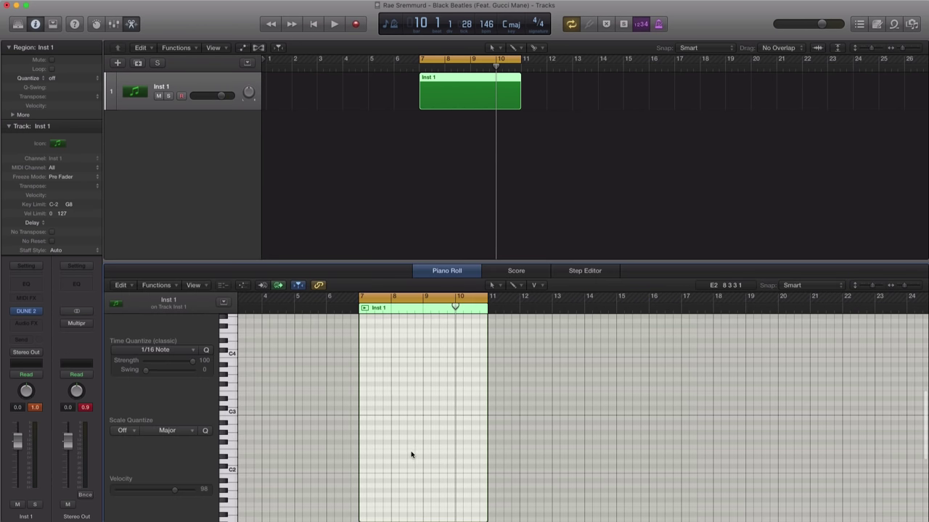
- Add an E2 note spanning all four bars of the Inst 1 region and play it back
scroll(412, 455, "down", 1)
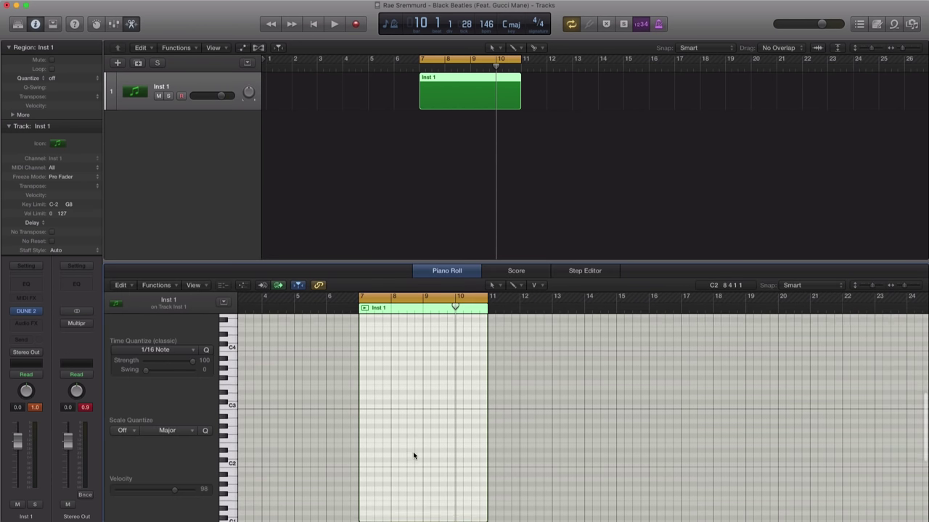
left_click(363, 389)
left_click_drag(363, 389, 487, 454)
key("space")
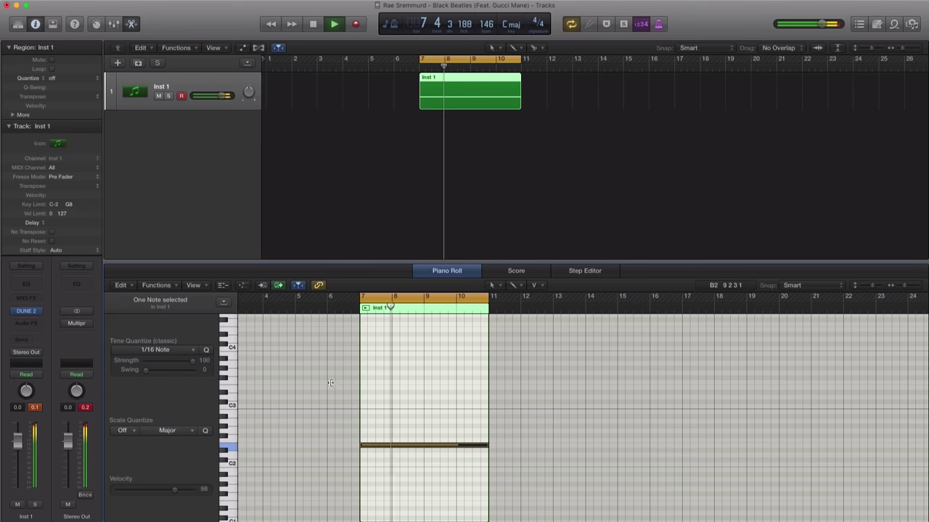
- Reopen the Inst 1 synth, lower its filter cutoff to 54 %, and close the plug-in window
left_click(25, 312)
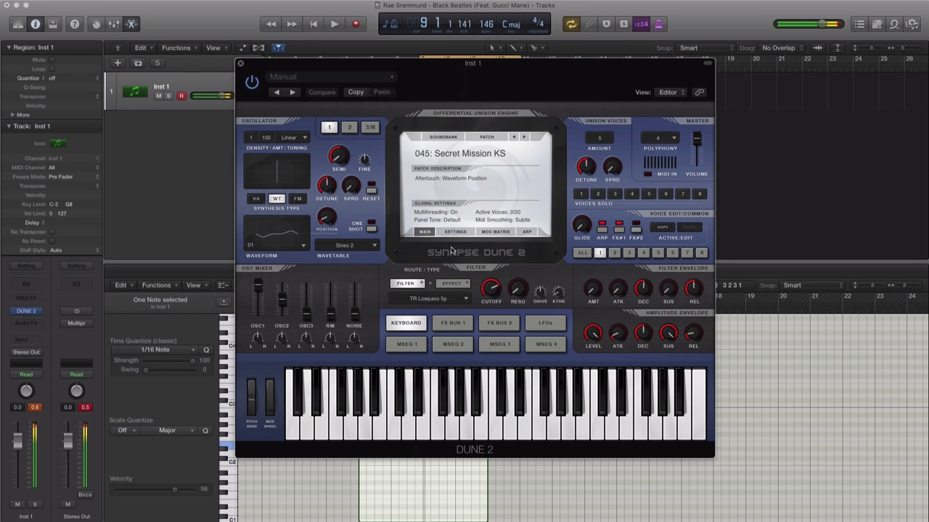
mouse_move(492, 296)
left_mouse_down()
mouse_move(496, 361)
mouse_move(487, 310)
left_mouse_up()
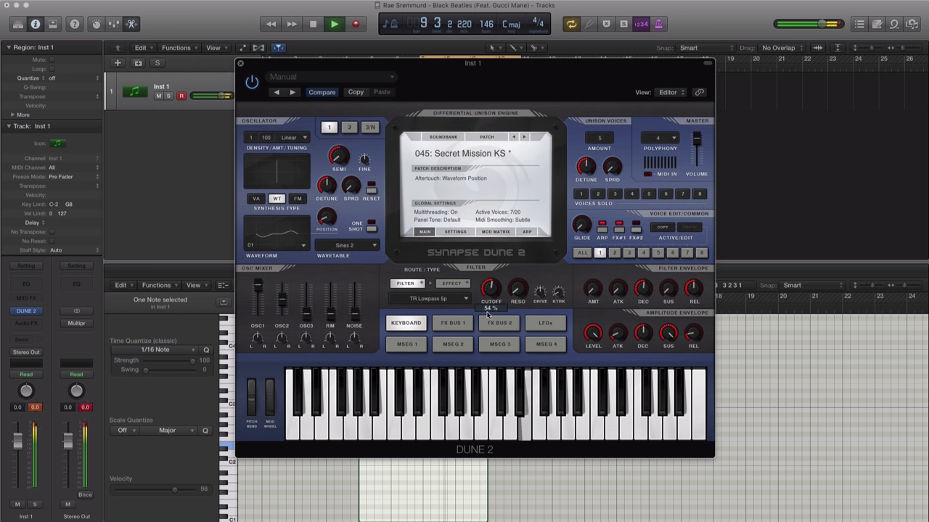
left_click(241, 65)
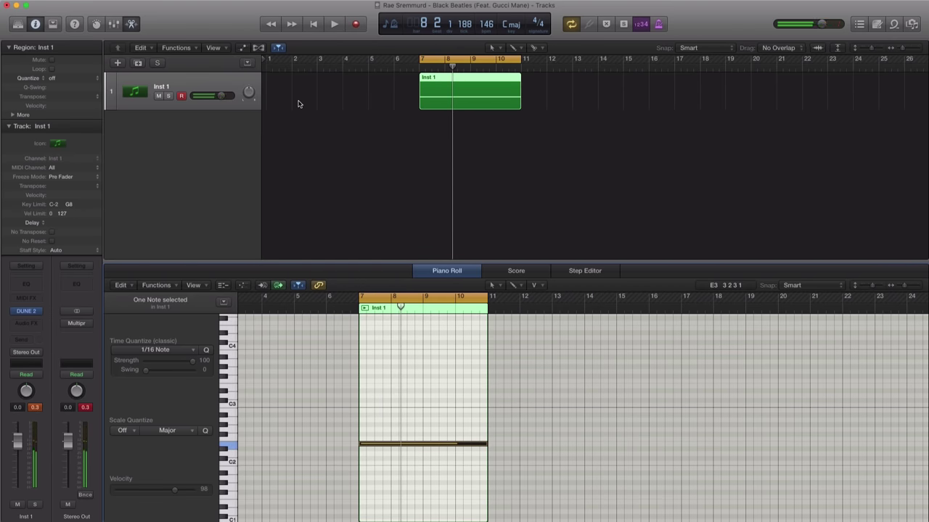
- Duplicate the Inst 1 track and create an empty region on Inst 2 from bar 7 to bar 11
left_click(139, 64)
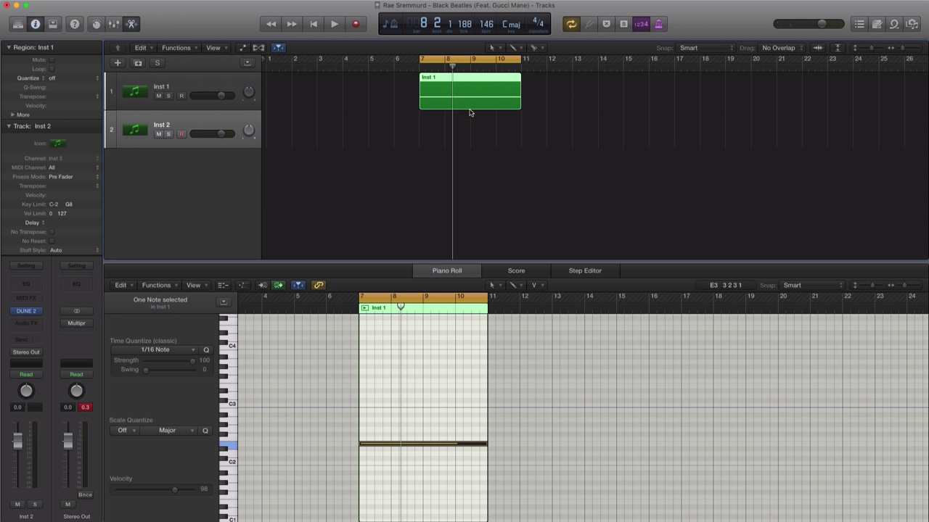
left_click(430, 134, "super")
left_click_drag(443, 135, 520, 138)
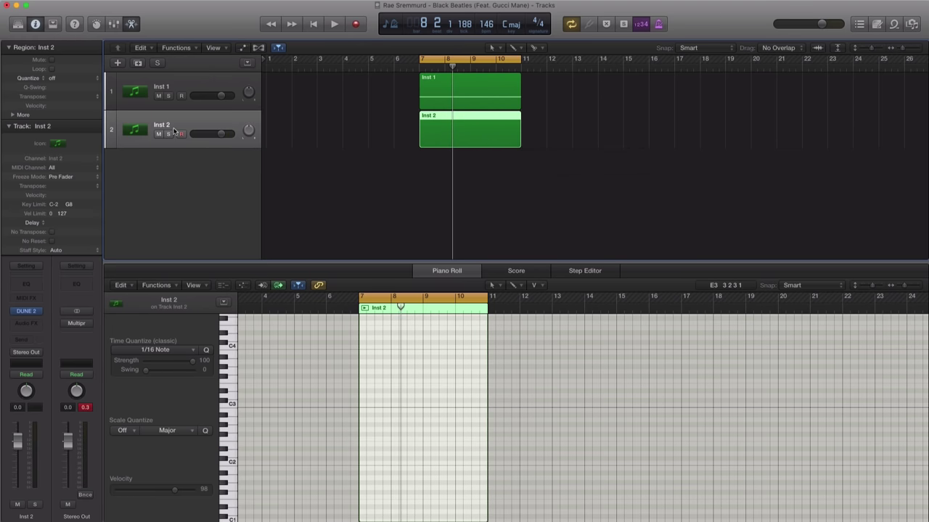
- Load the patch 044: Scimtar EDT on the Inst 2 synth, audition a few notes, and close the plug-in window
left_click(27, 312)
left_click_drag(269, 28, 486, 60)
left_click(488, 152)
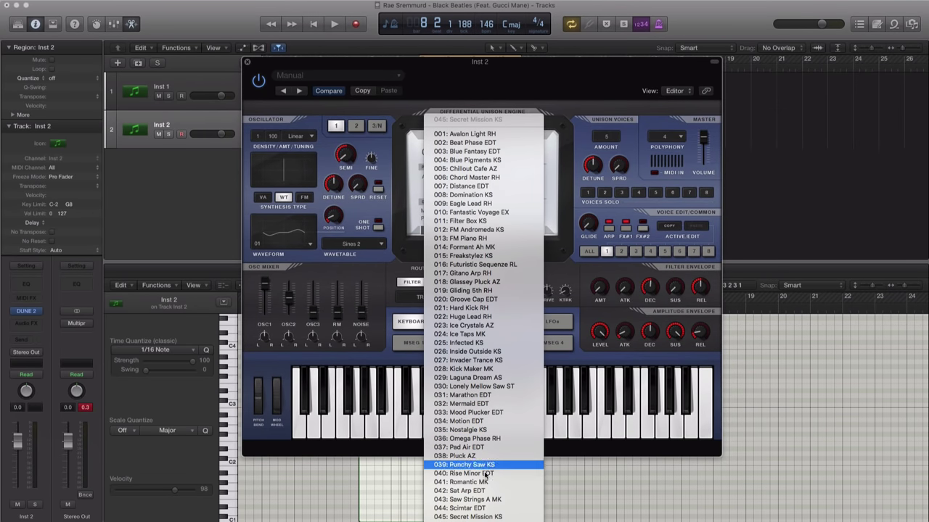
left_click(481, 509)
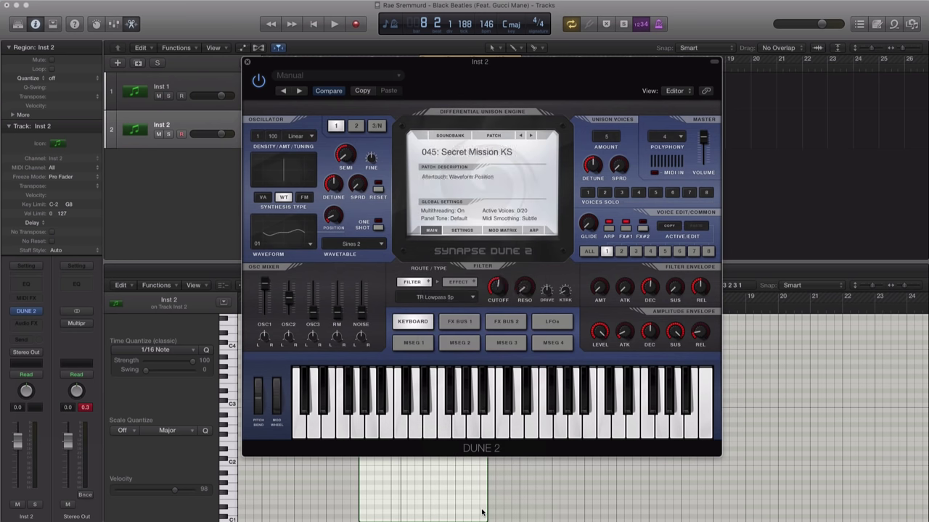
left_click(472, 431)
left_click(560, 432)
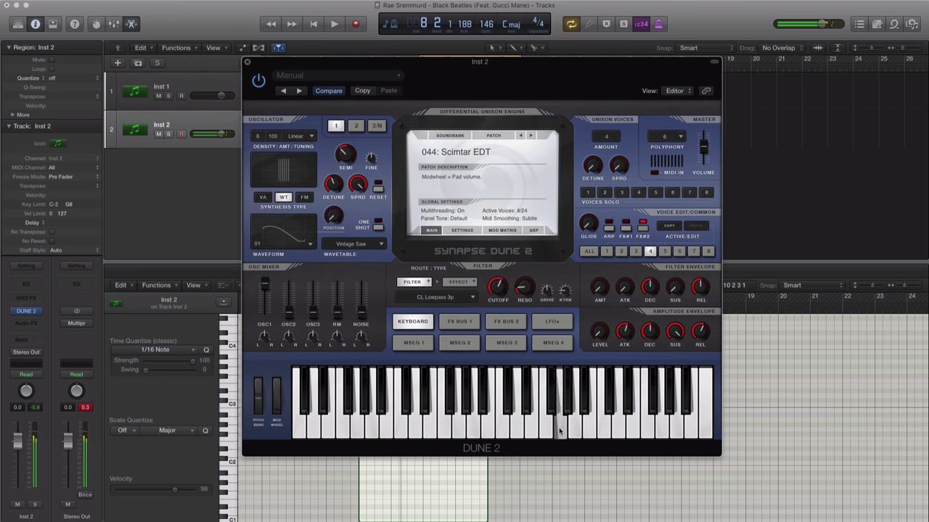
left_click(648, 427)
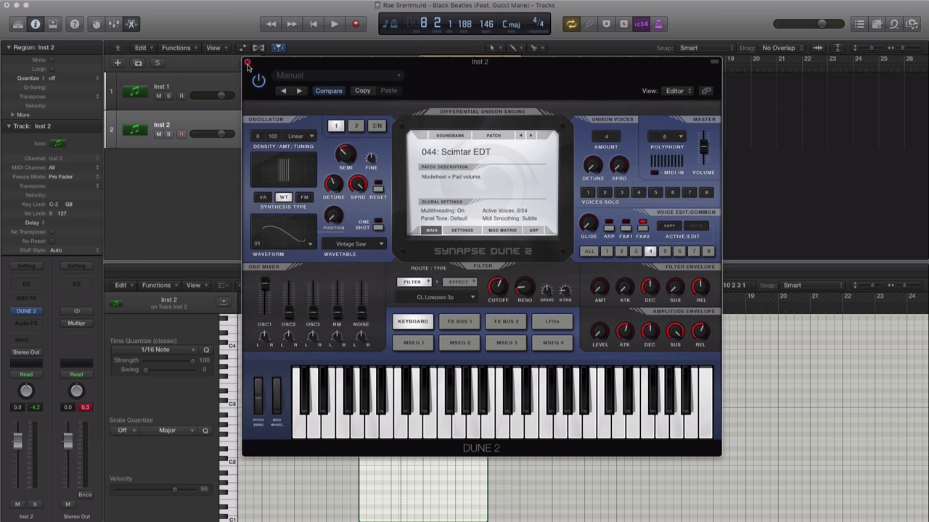
left_click(248, 64)
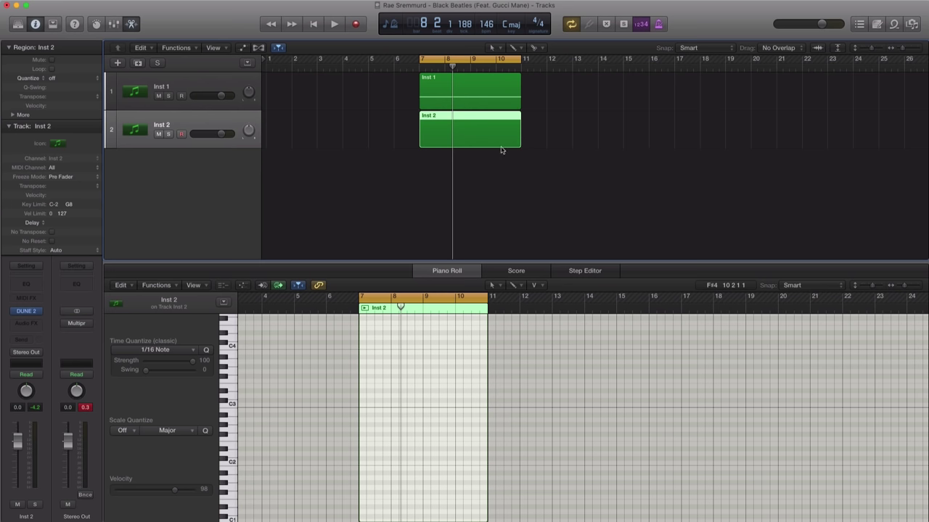
- Extend the arrangement and cycle range to bar 15, lengthening the Inst 2 region to eight bars and copying the Inst 1 region to bar 11
left_click_drag(517, 142, 617, 144)
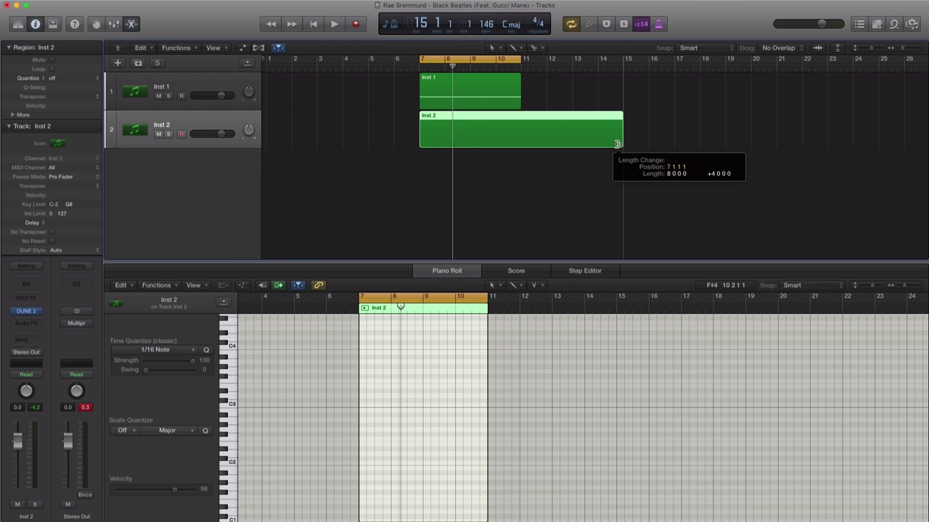
left_click_drag(499, 101, 597, 105)
left_click_drag(517, 64, 621, 64)
- Open the eight-bar Inst 2 region in the Piano Roll and solo the Inst 2 track with the playhead in bar 7
left_click(553, 127)
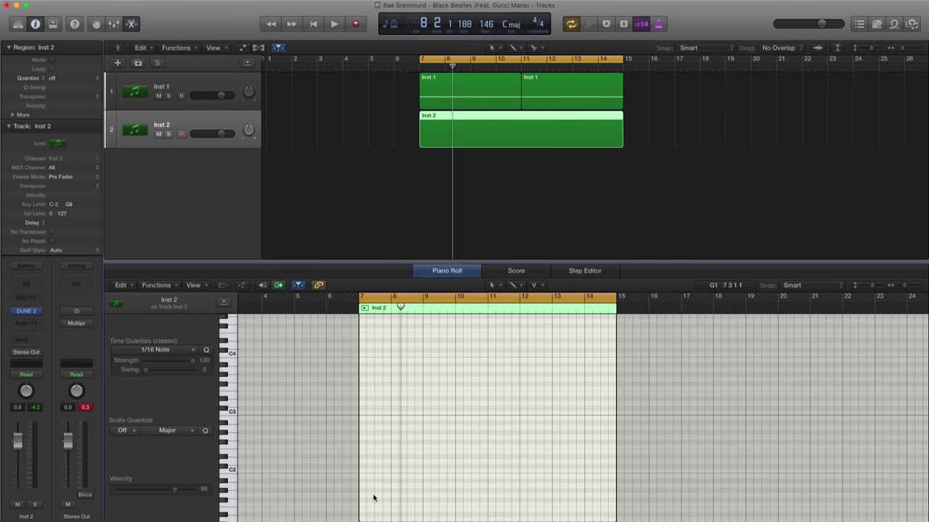
left_click(439, 486, "ctrl+alt")
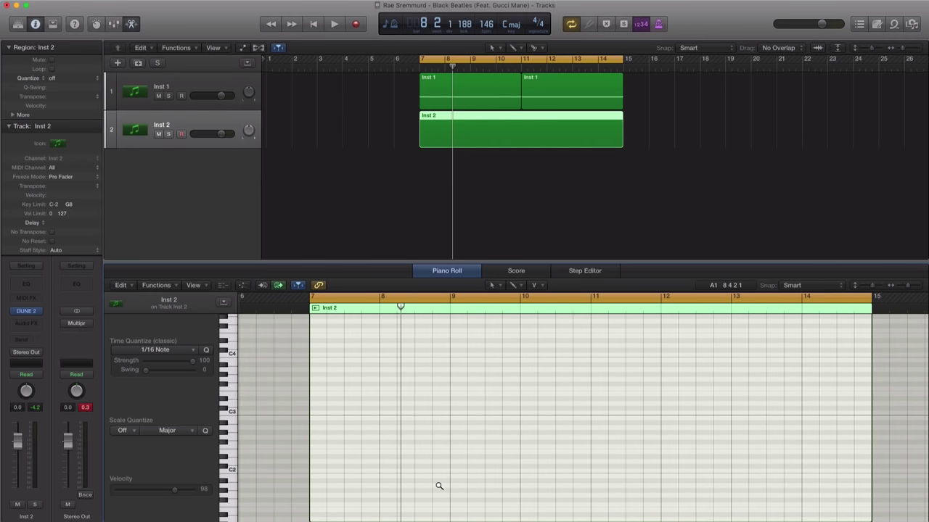
left_click(438, 486, "ctrl+alt")
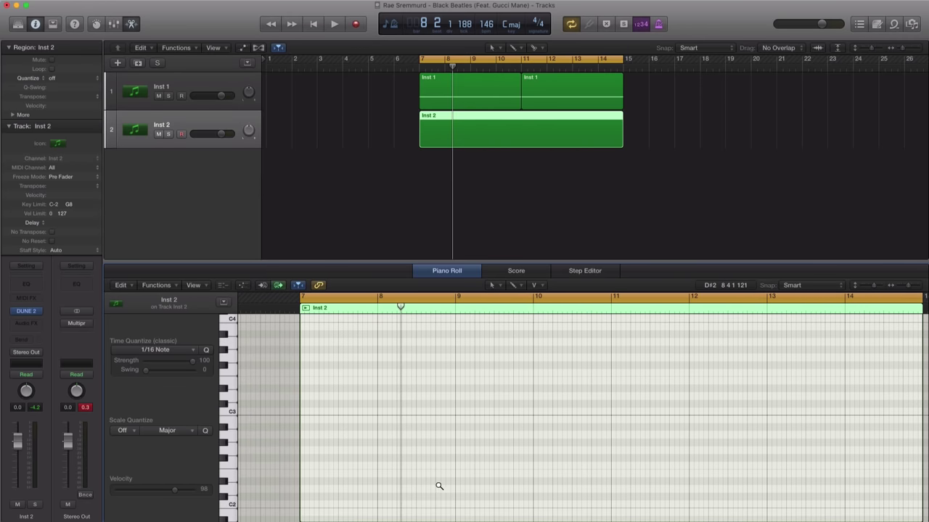
scroll(439, 486, "down", 2)
scroll(440, 433, "left", 2)
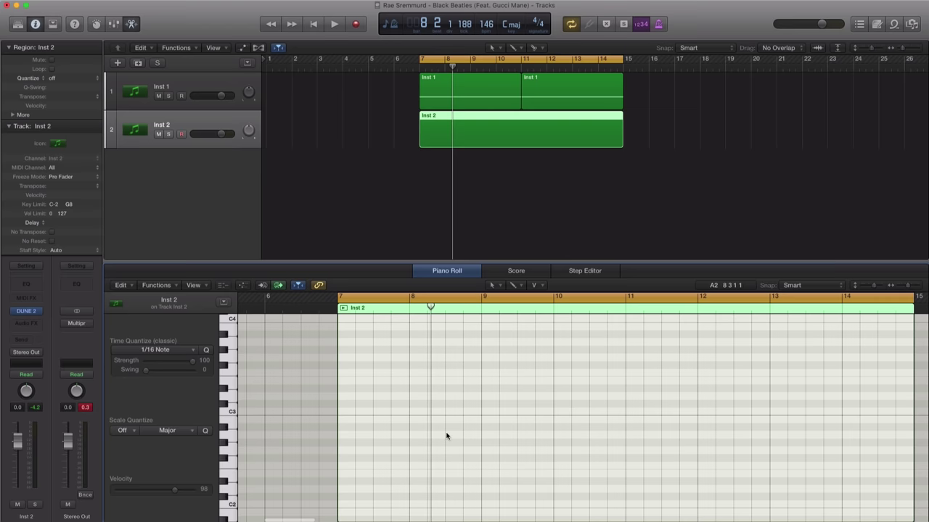
scroll(446, 436, "right", 3)
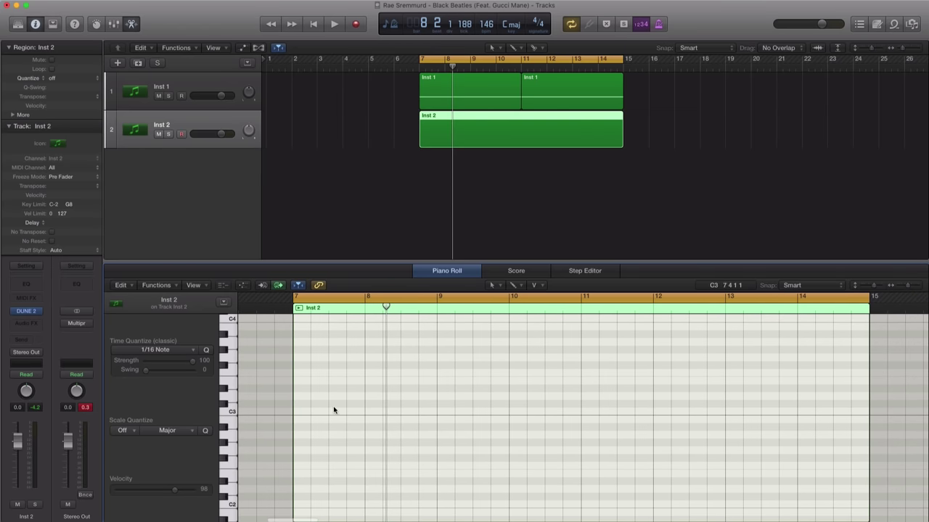
left_click(169, 134)
left_click(306, 298)
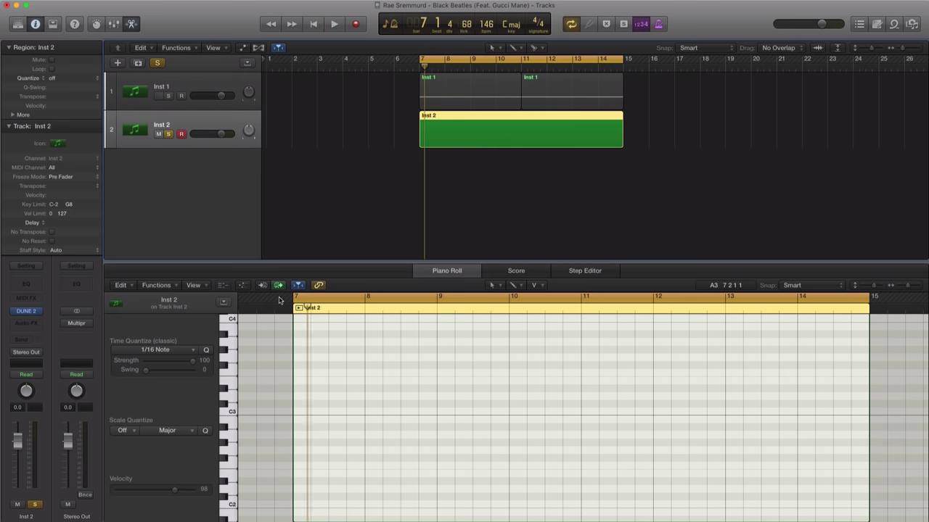
- Draw a B2 note at the start of bar 7 in the Inst 2 region, shorten it to about one beat, and preview it
left_click(298, 420)
left_click_drag(489, 420, 484, 421)
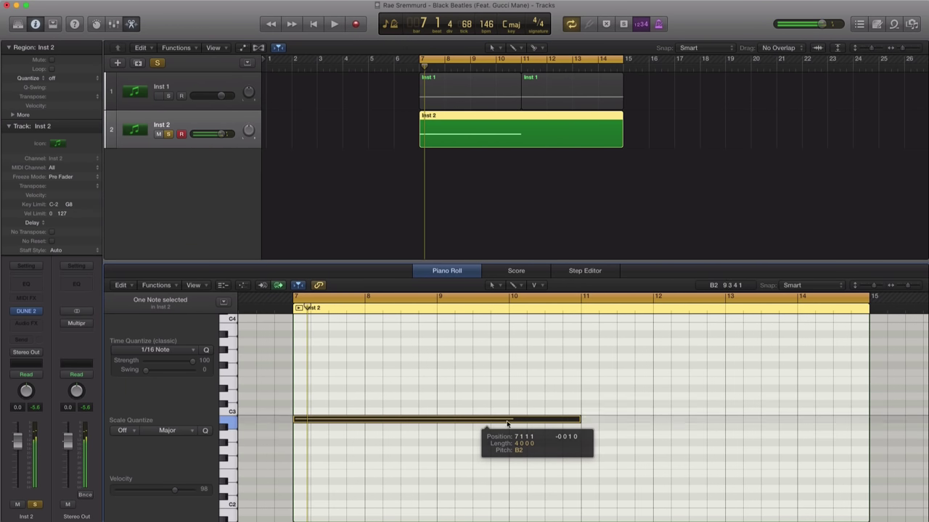
left_click_drag(580, 420, 310, 419)
key("space")
key("space")
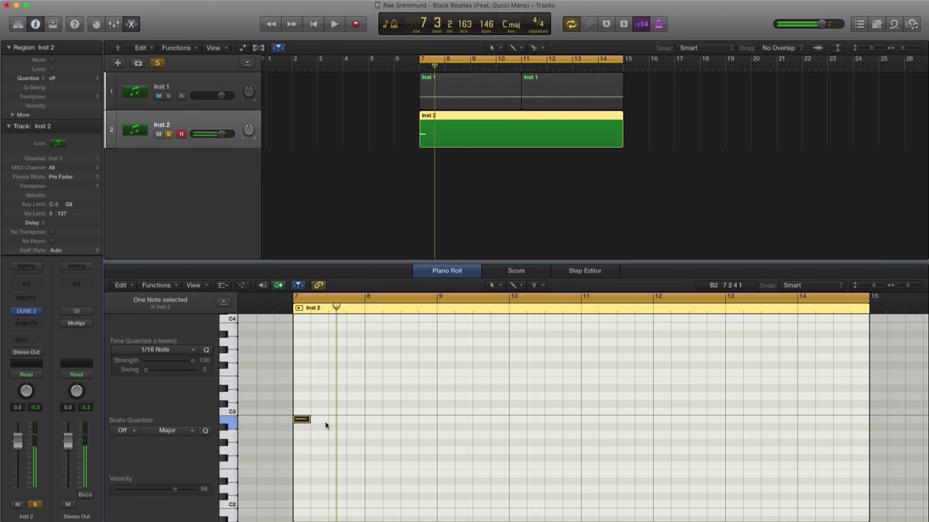
key("space")
key("space")
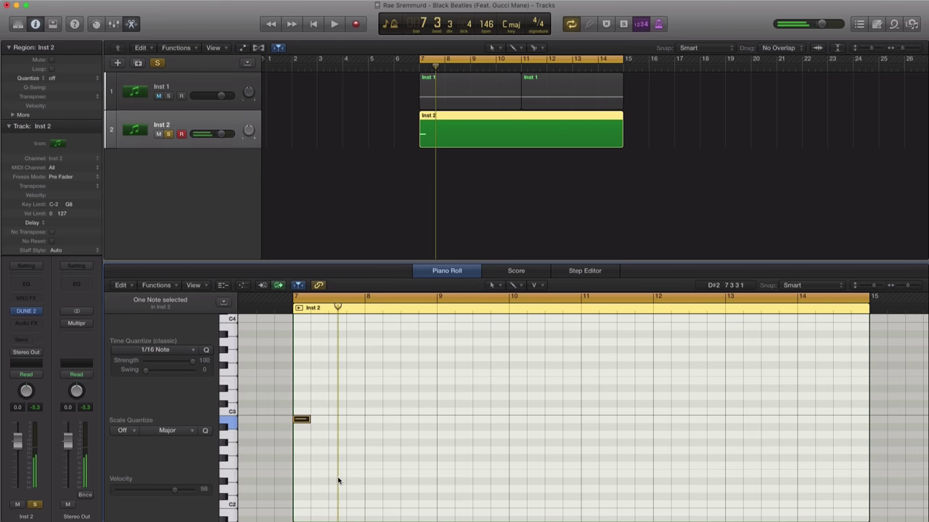
- Add a C2 note in the third beat of bar 7, shorten it to about half a beat, and preview it
left_click(335, 505, "super")
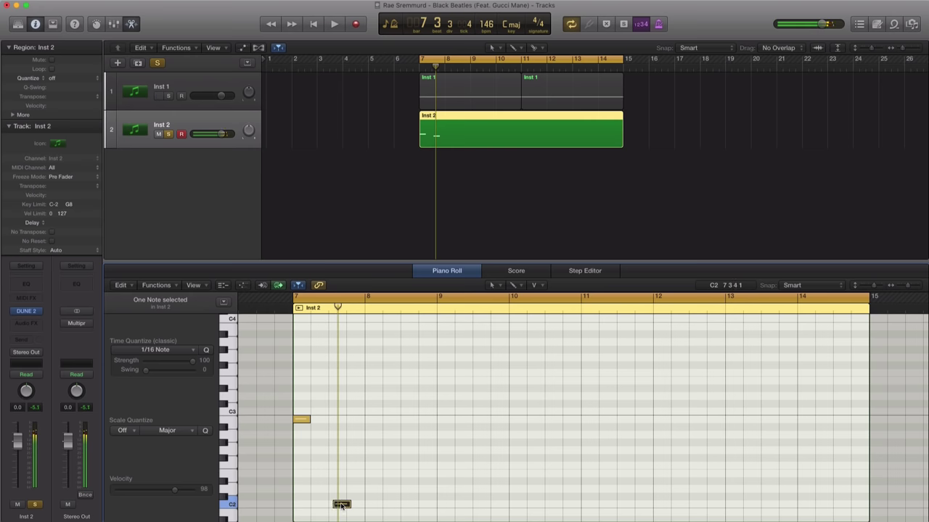
mouse_move(341, 506)
left_mouse_down()
mouse_move(349, 506)
mouse_move(341, 505)
left_mouse_up()
key("space")
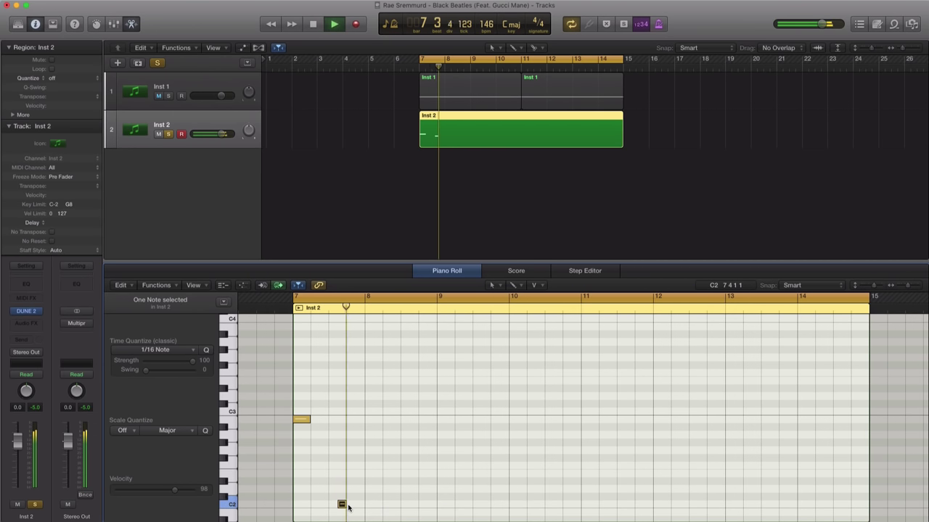
key("space")
- Raise the short C2 note to E2, move it about one beat earlier in bar 7, and listen to the result
left_click_drag(342, 505, 342, 474)
key("space")
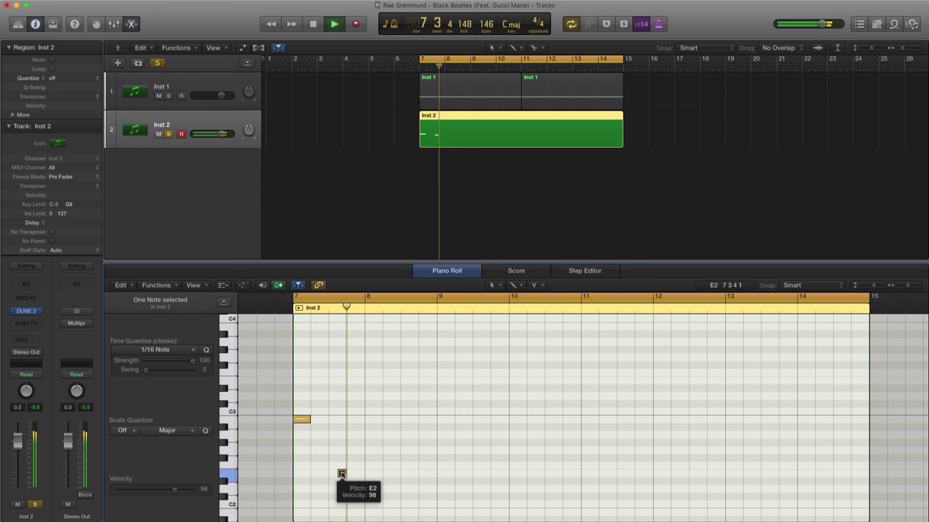
key("space")
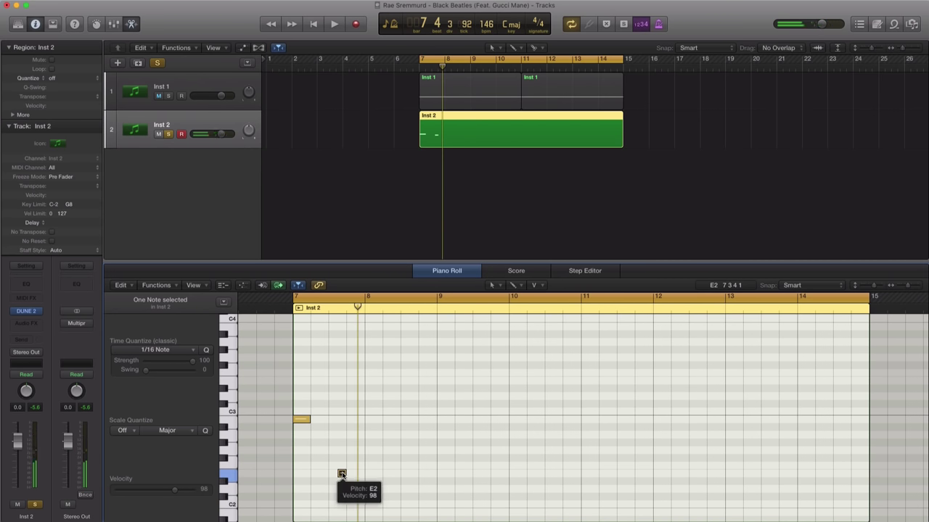
key("space")
key("space")
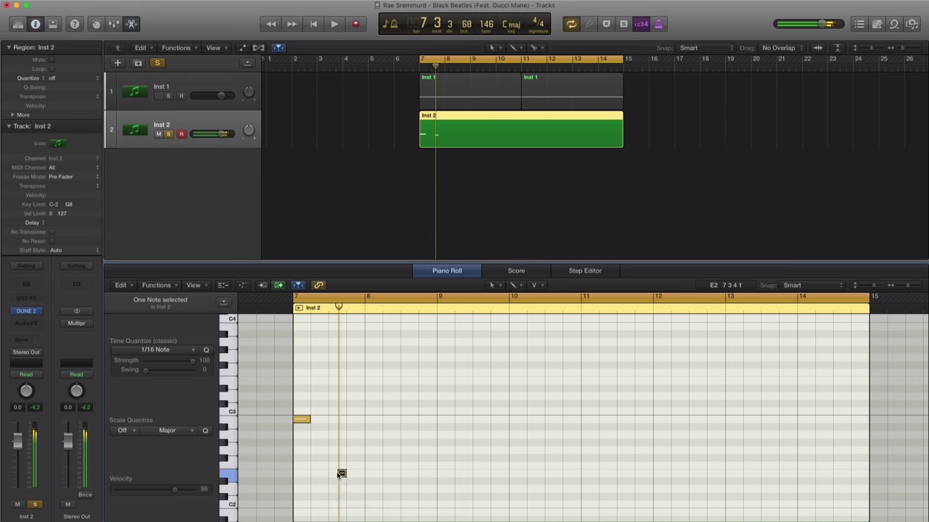
left_click_drag(341, 474, 324, 475)
key("space")
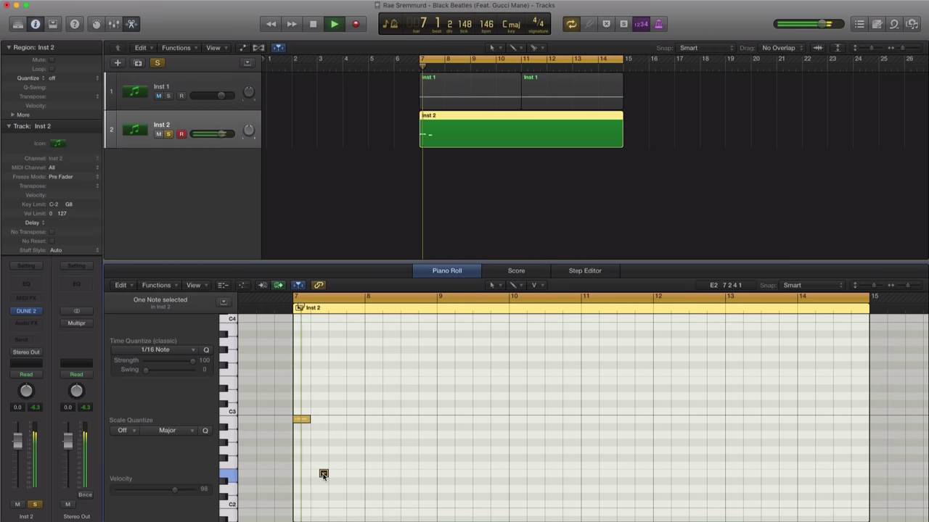
- Raise both bar 7 notes one octave to B3 and E3, and preview them with the Inst 2 volume at -3.1 dB
key("space")
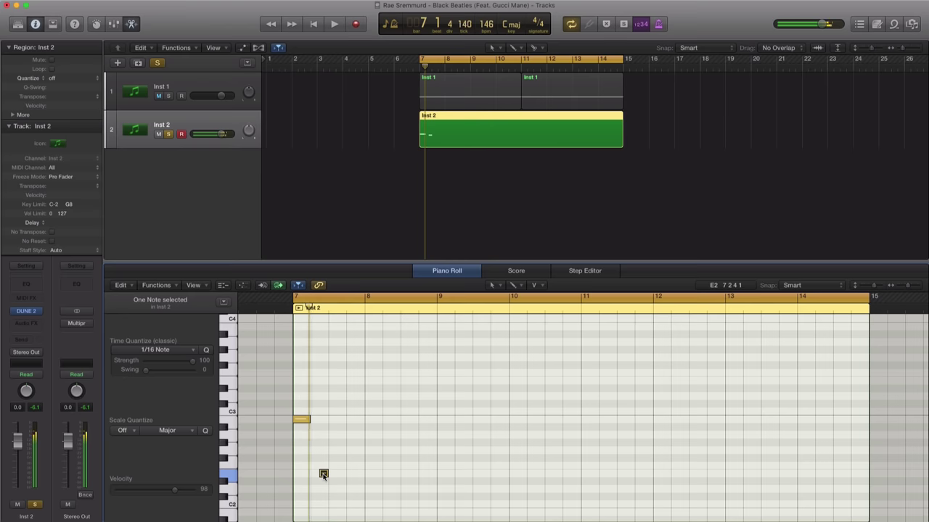
left_click_drag(337, 475, 304, 365)
scroll(304, 365, "up", 3)
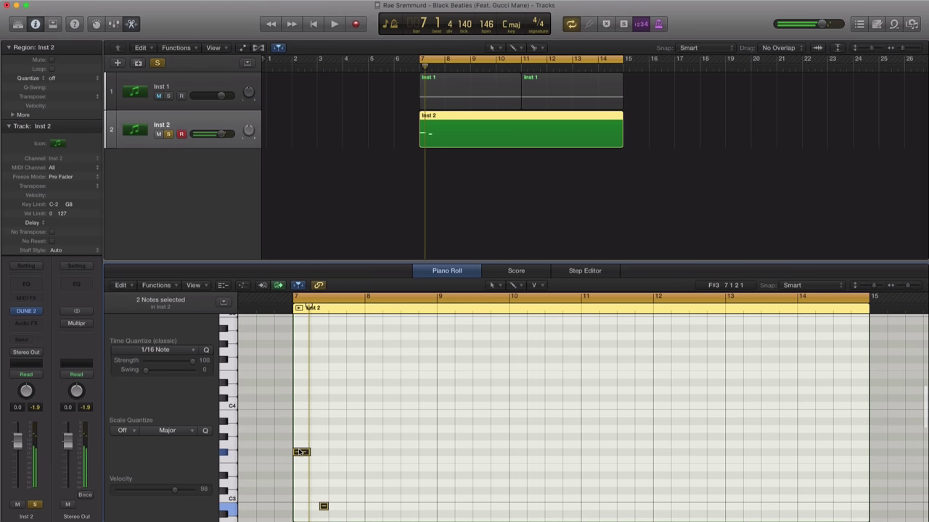
left_click_drag(301, 451, 301, 414)
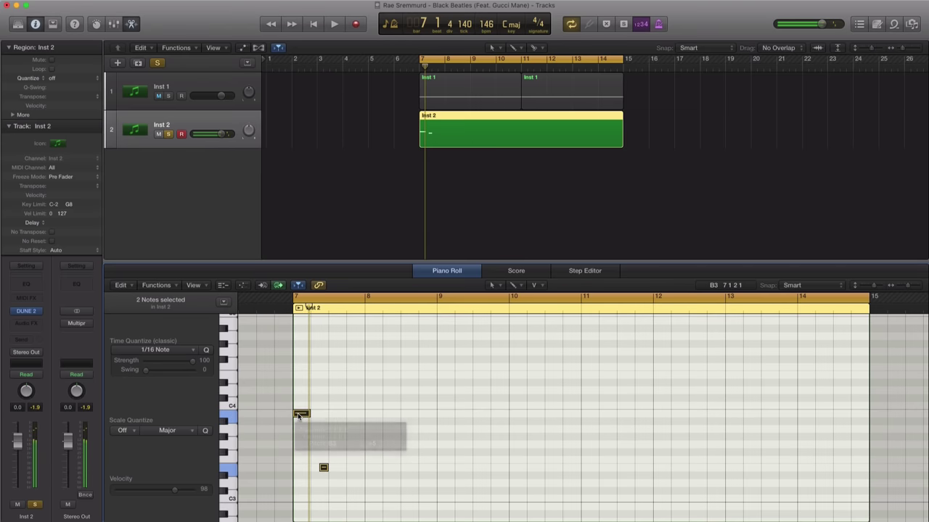
key("space")
key("space")
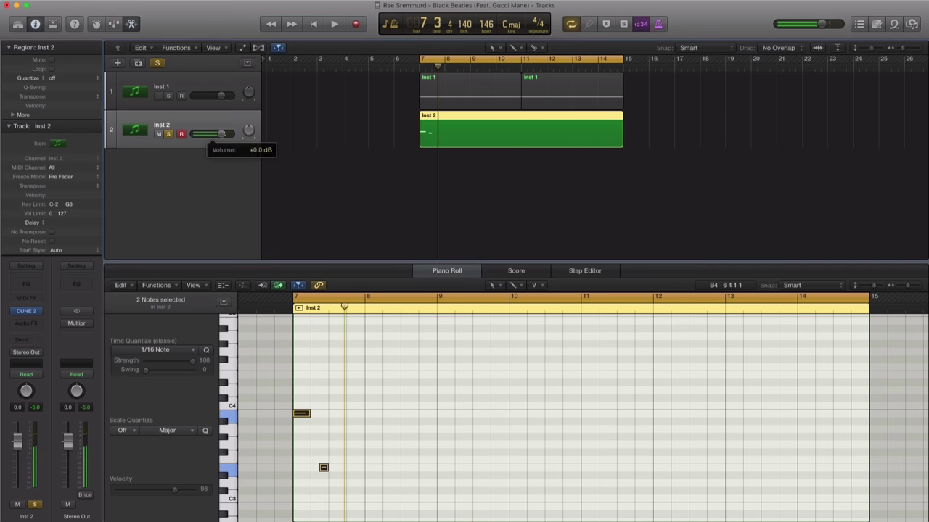
key("space")
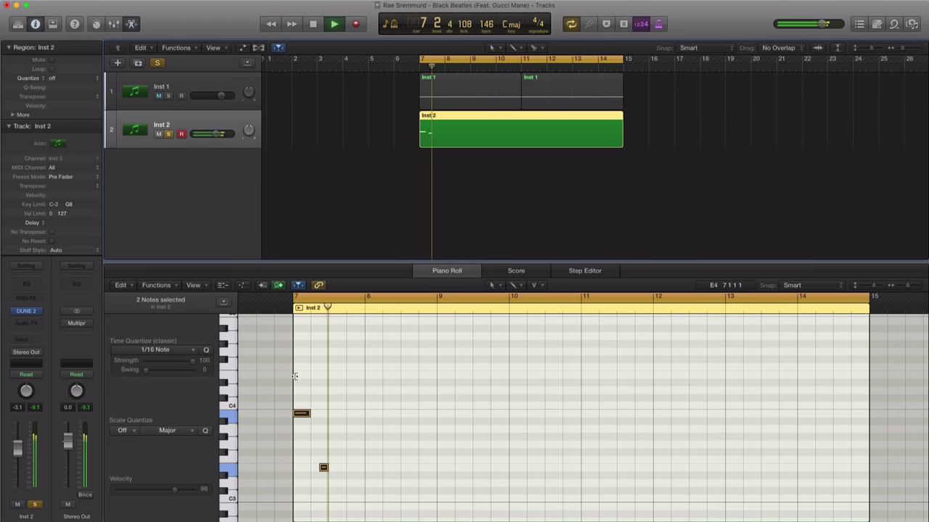
key("space")
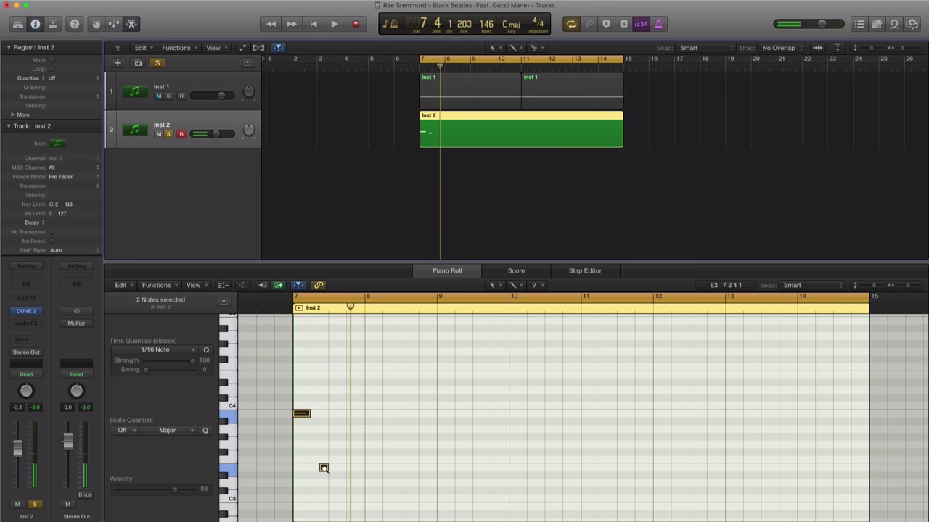
- Copy only the short E3 note to A3 on beat 4 of bar 7, and preview the phrase
left_click_drag(324, 469, 346, 438)
key("super+z")
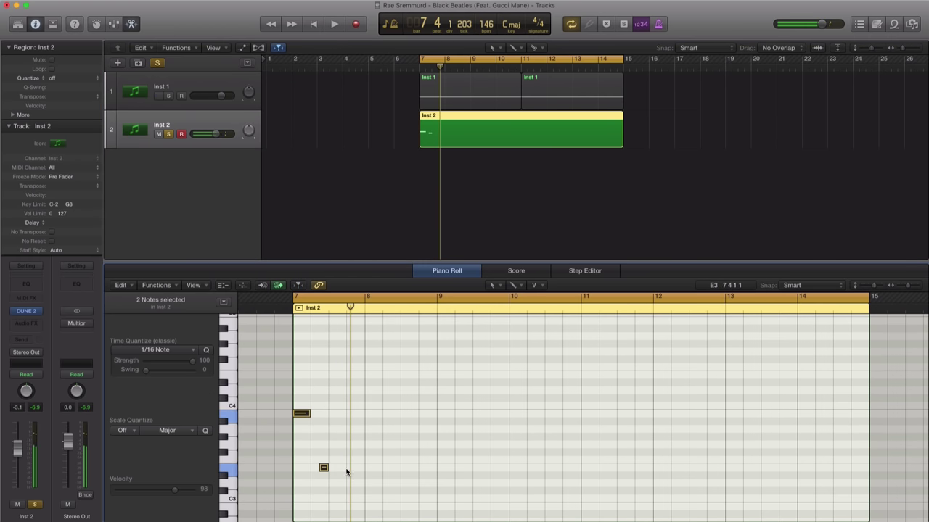
left_click(324, 467)
left_click_drag(323, 467, 350, 429)
key("space")
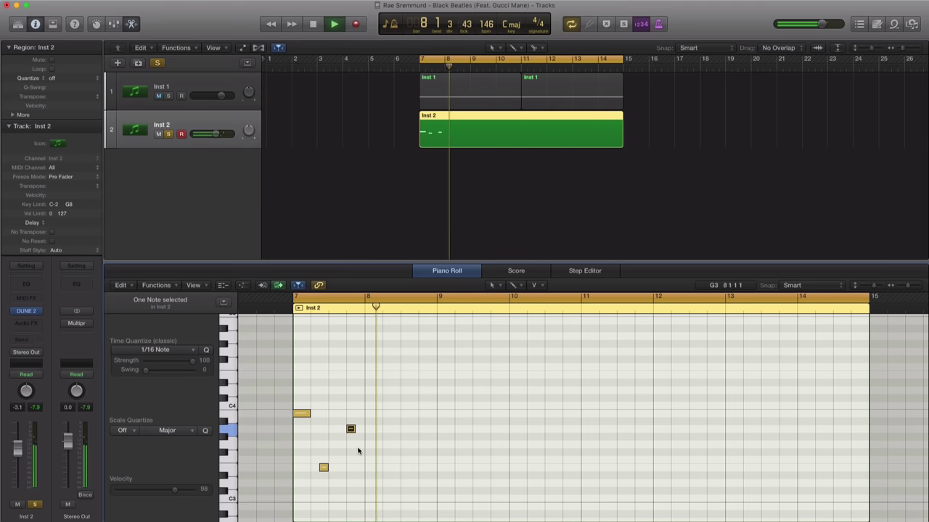
key("space")
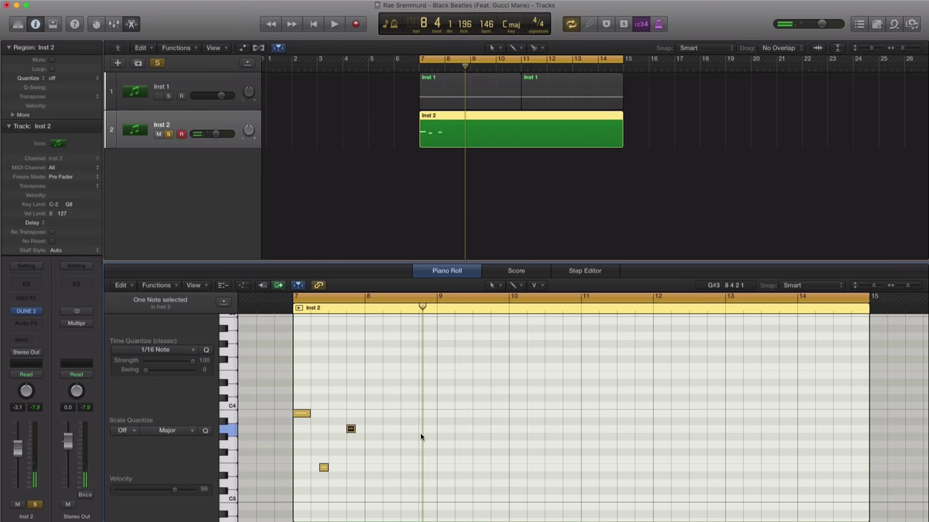
- Add a rising run of short A3, A#3 and B3 notes from beat 4 of bar 8 into bar 9, and preview it
left_click(422, 429)
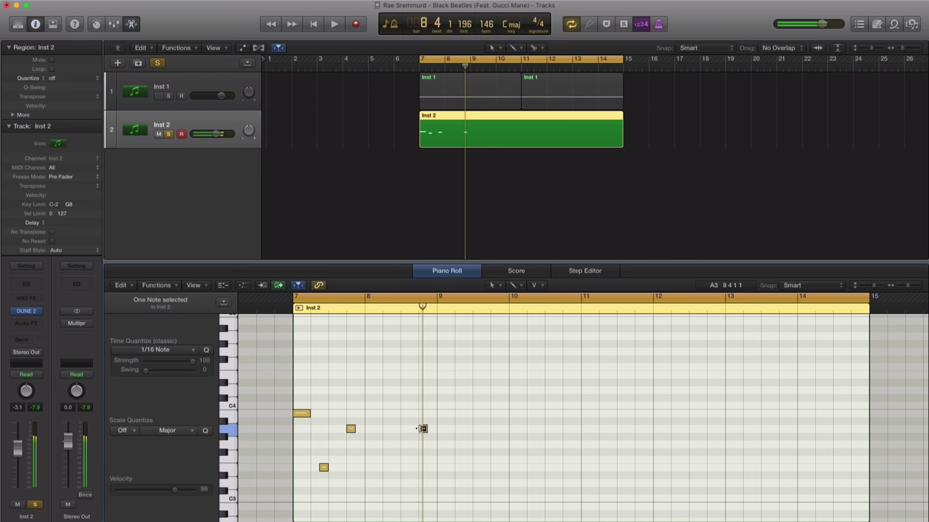
left_click_drag(423, 432, 442, 416)
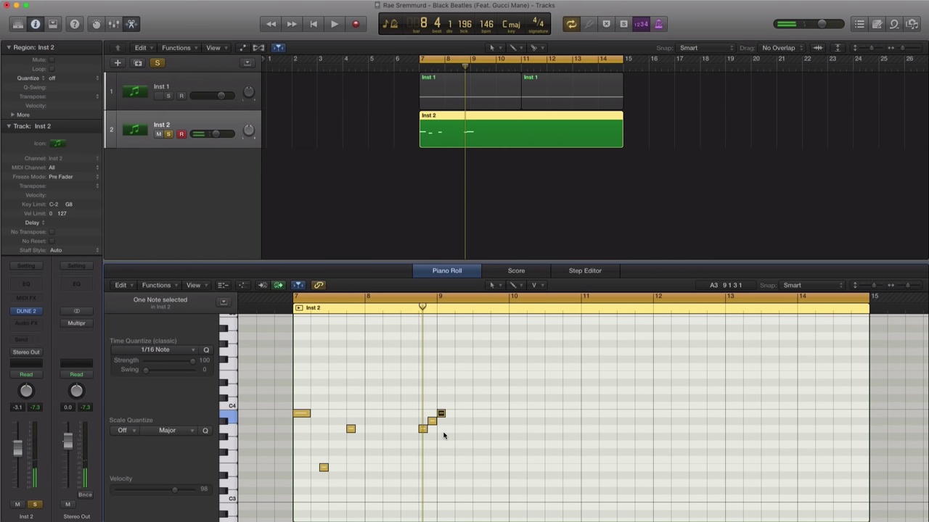
key("space")
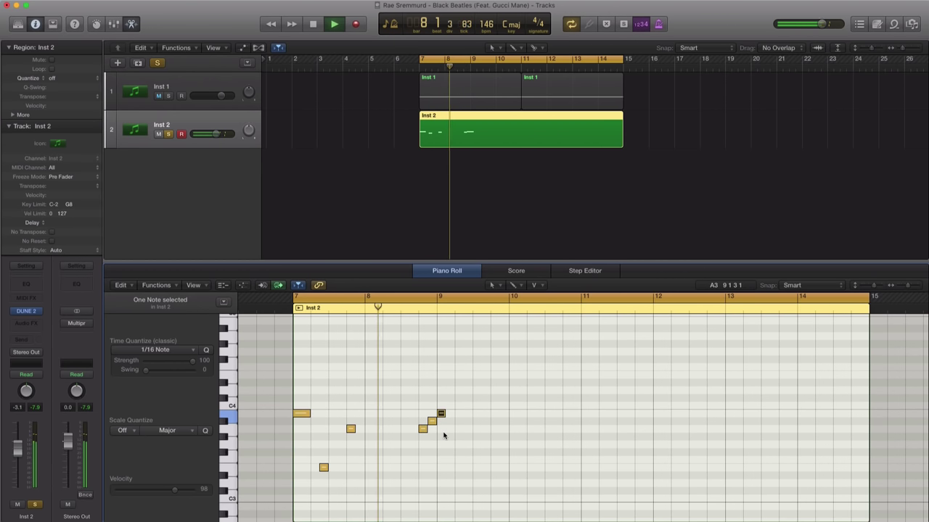
key("space")
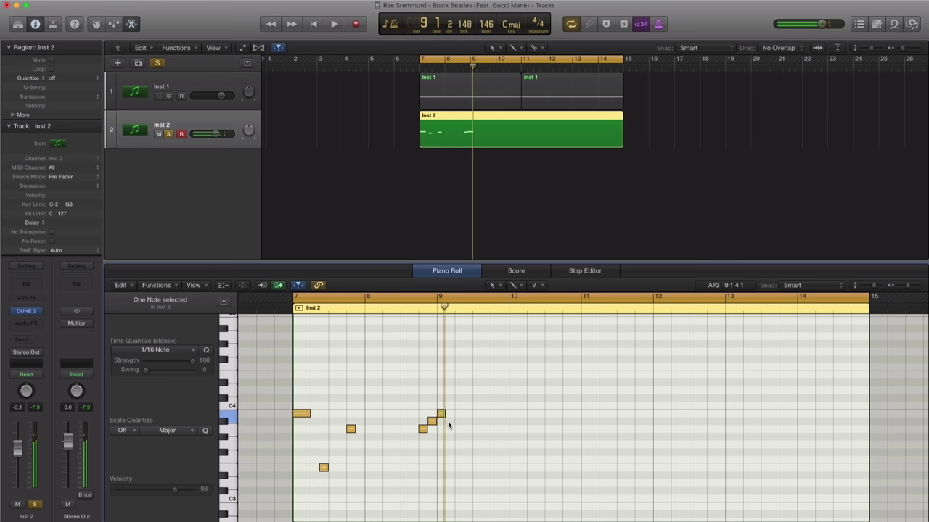
- Raise the last two notes of the rising run by one semitone to B3 and C4, and listen to it
left_click_drag(449, 426, 433, 415)
key("space")
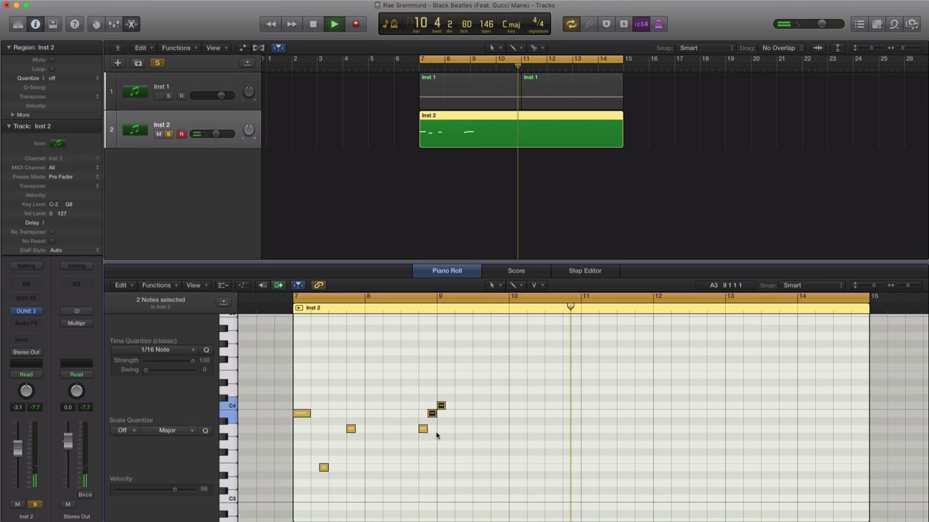
key("space")
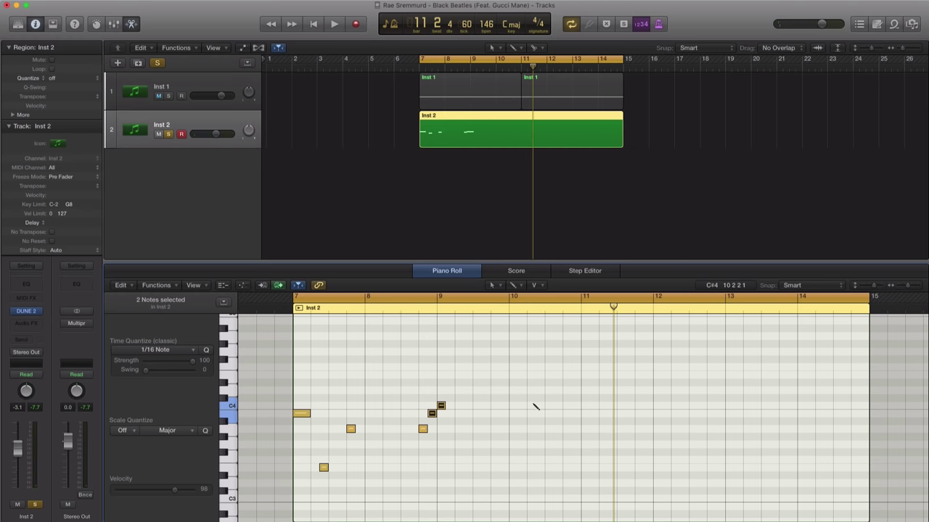
- Add a short E4 note on beat 2 of bar 10 and listen to the melody
left_click(589, 391)
left_click_drag(589, 391, 534, 378)
key("space")
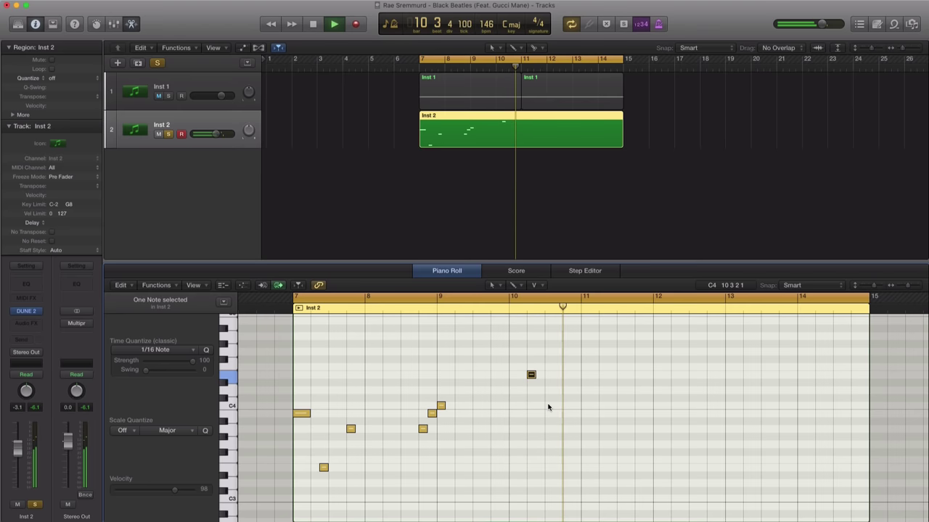
key("space")
key("space")
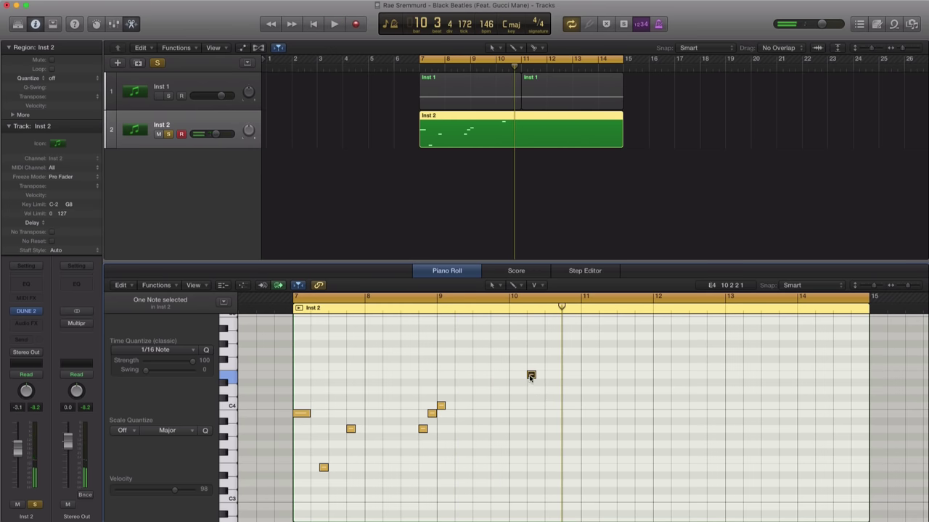
- Copy the E4 note to C#4 on beat 4 of bar 10, and preview it with the cycle range covering bars 10 to 14
left_click_drag(531, 376, 555, 394)
left_click_drag(514, 301, 871, 310)
key("space")
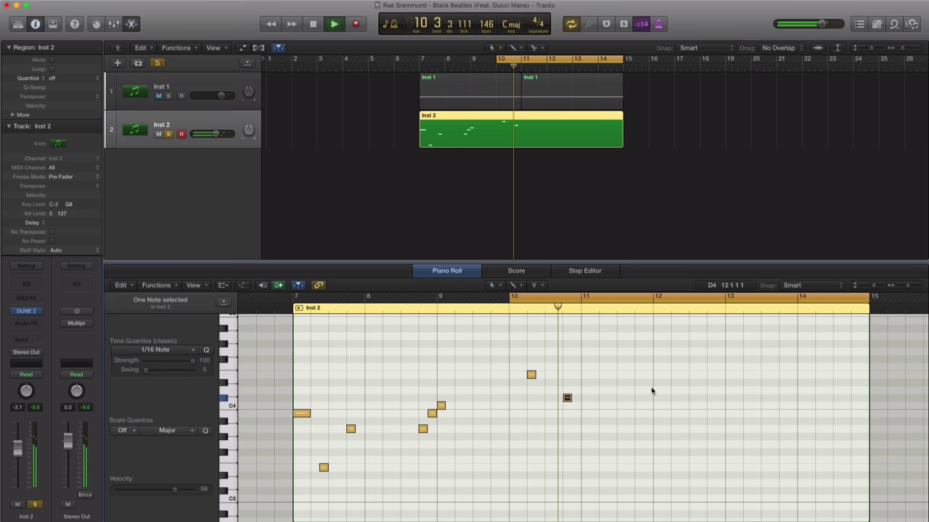
key("space")
key("space")
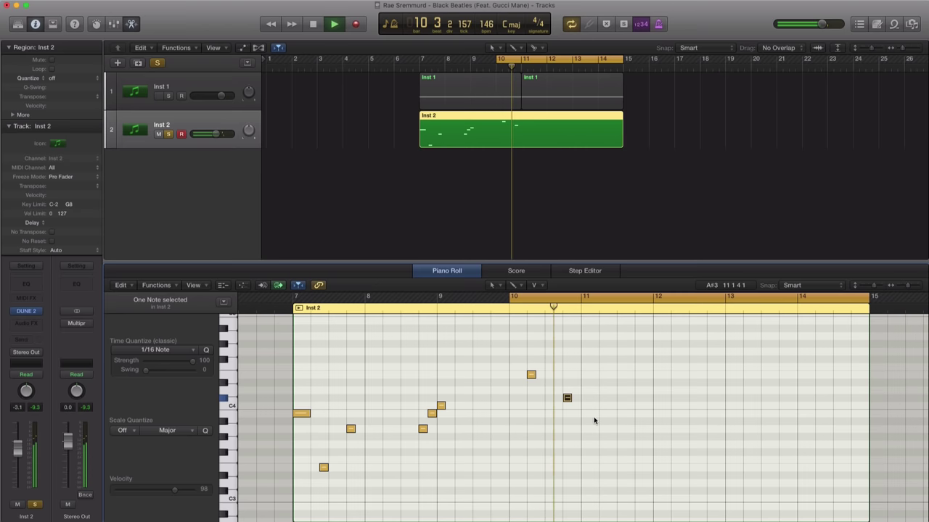
key("space")
key("space")
- Raise the C#4 note to D4, continue the descent with short C4 and B3 notes into bar 11, and preview
left_click_drag(568, 396, 586, 414)
key("space")
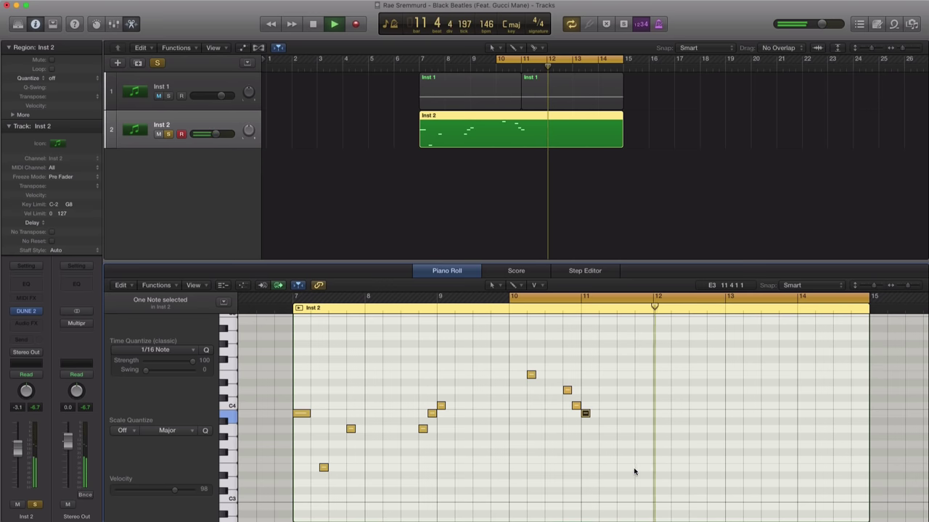
key("space")
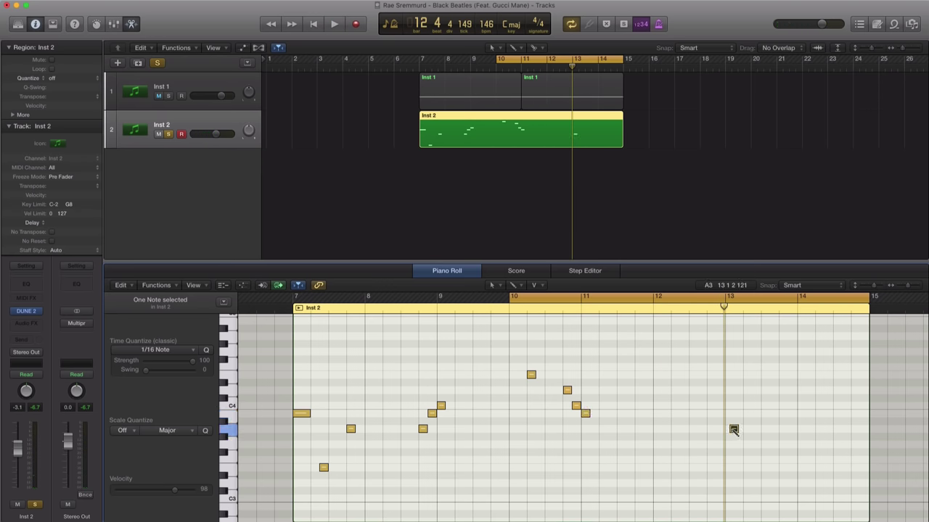
- Place a short A3 note at the start of bar 13 and a one-beat D4 note on beat 3 of bar 14
left_click_drag(733, 431, 729, 432)
key("space")
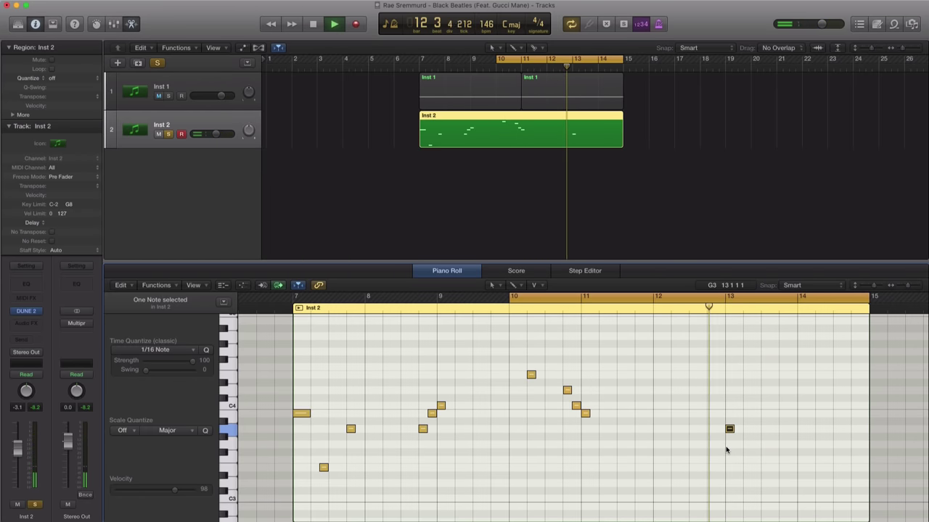
left_click(842, 407)
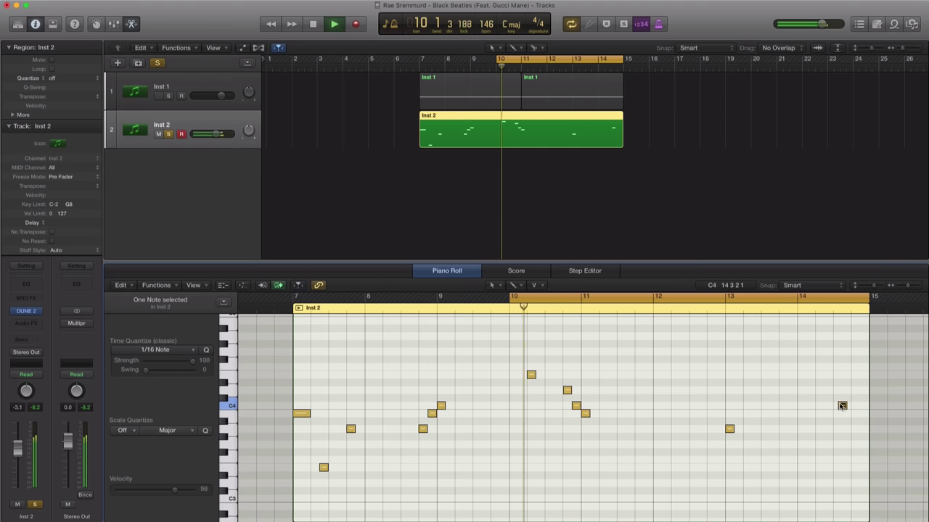
mouse_move(842, 406)
left_mouse_down()
mouse_move(840, 390)
mouse_move(847, 391)
left_mouse_up()
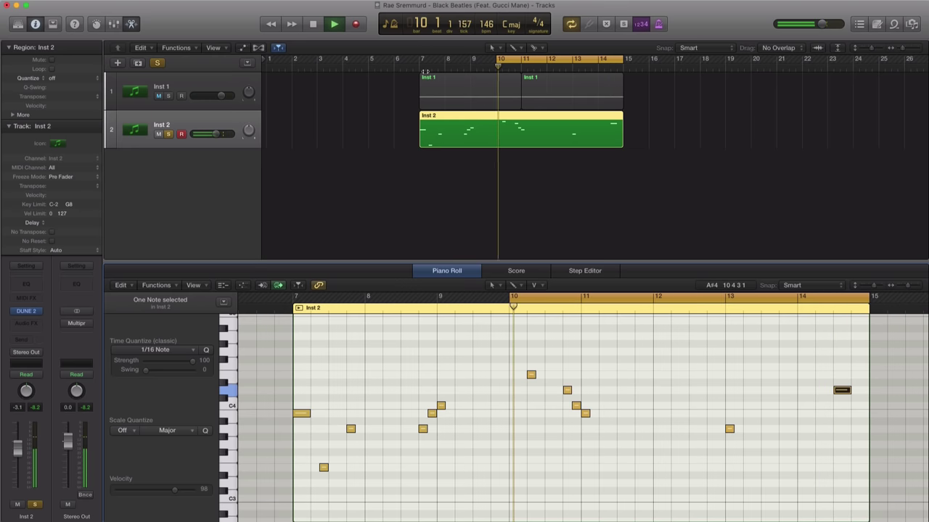
- Set the cycle range to eight bars starting at bar 7 and play the whole Inst 2 melody
key("space")
left_click_drag(421, 63, 623, 63)
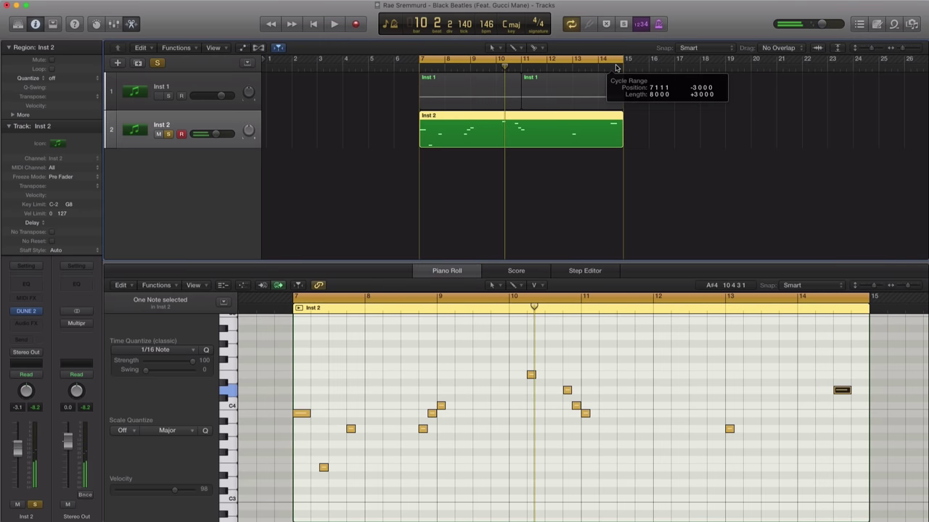
key("space")
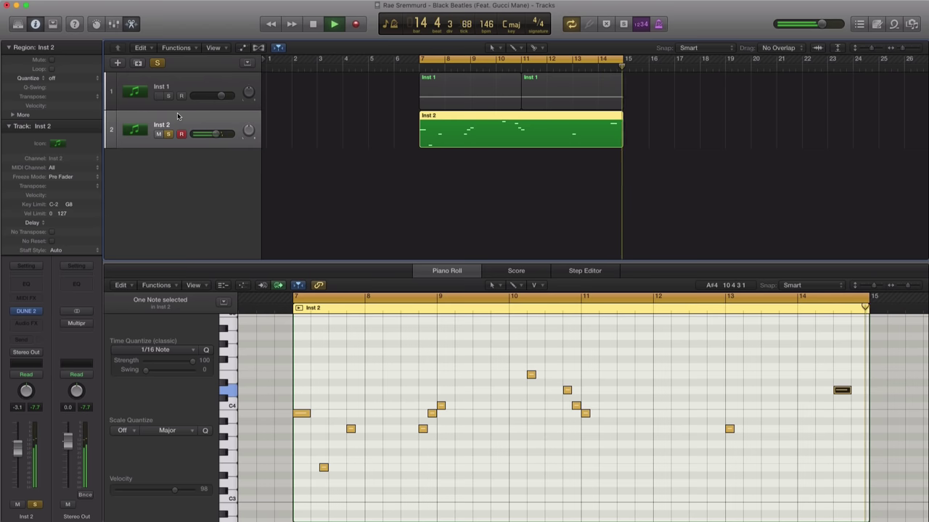
key("space")
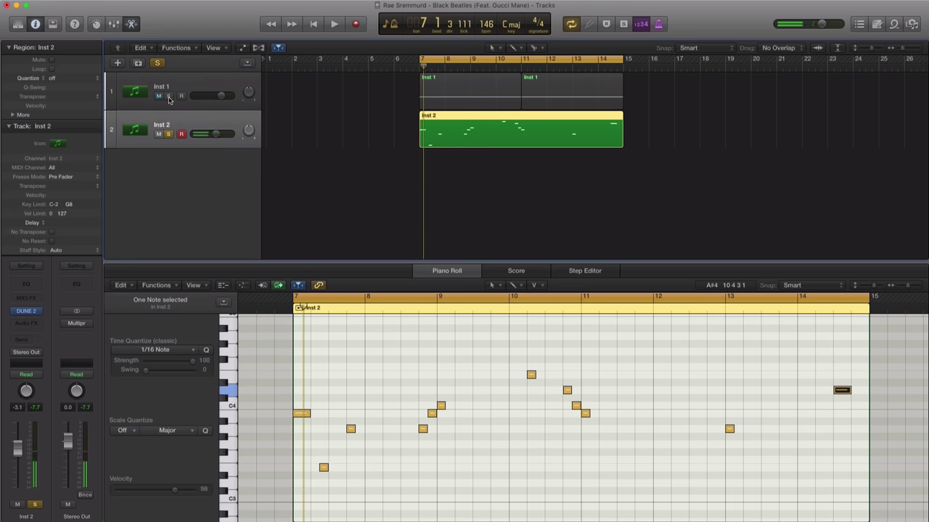
- Solo Inst 1 alongside Inst 2 and balance their volumes during playback, lowering Inst 1 slightly and setting Inst 2 to -3.9 dB
left_click(169, 96)
key("space")
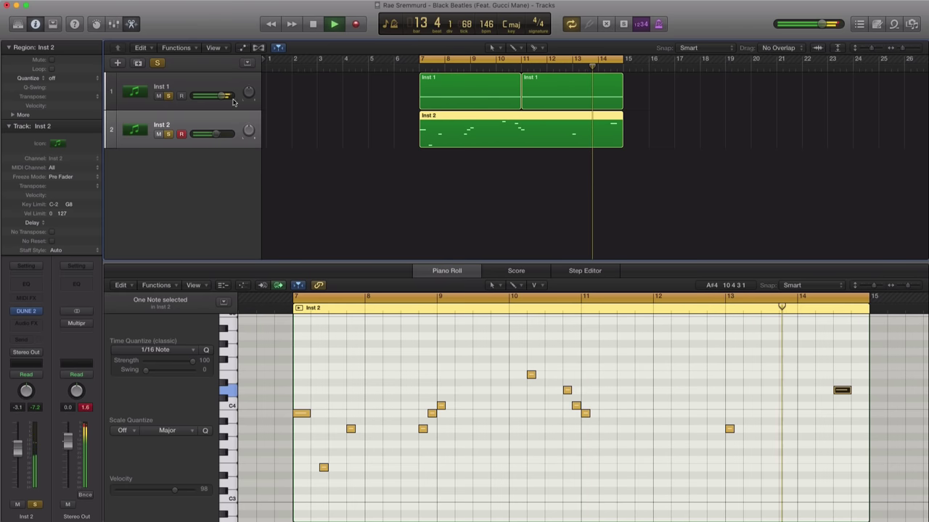
left_click_drag(216, 134, 214, 134)
left_click_drag(222, 96, 218, 96)
left_click_drag(216, 135, 215, 136)
left_click_drag(218, 96, 215, 95)
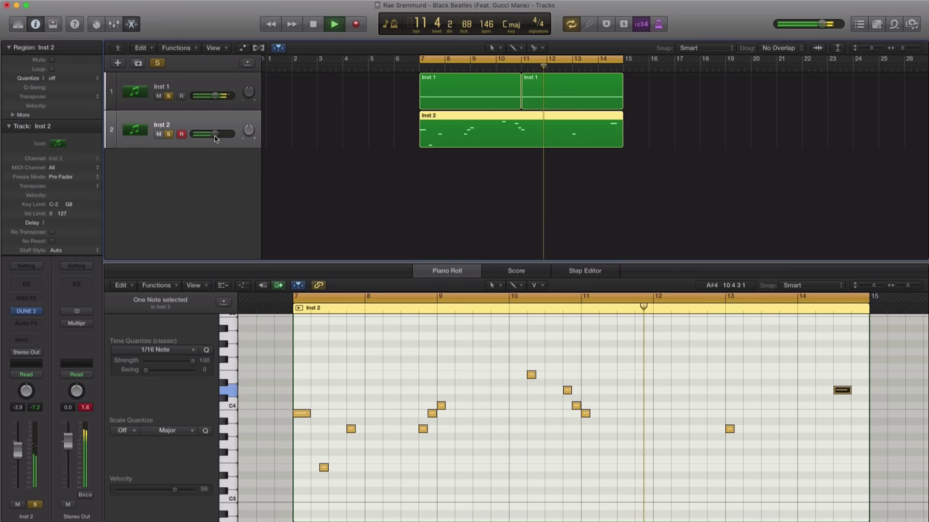
left_click_drag(214, 138, 208, 136)
key("space")
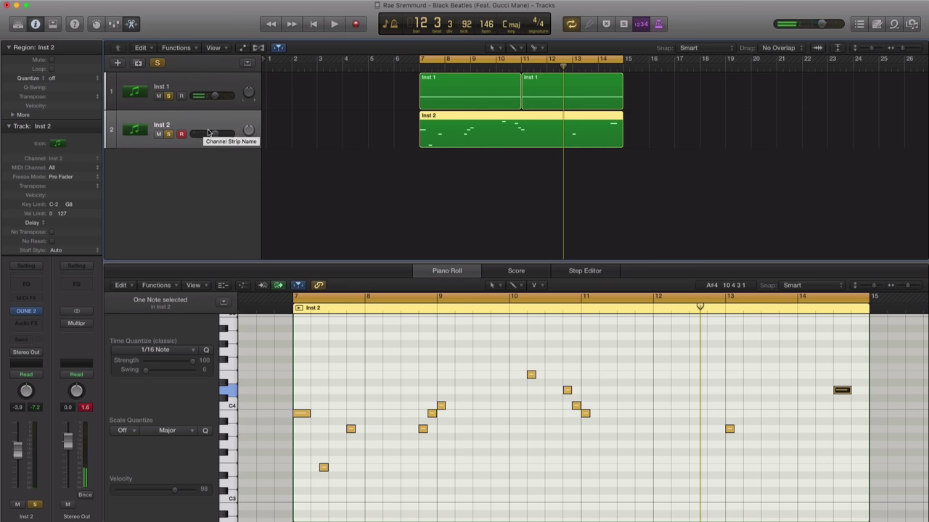
- Create one new software instrument track and load the ES2 synthesizer on it in stereo
left_click(117, 63)
left_click(592, 162)
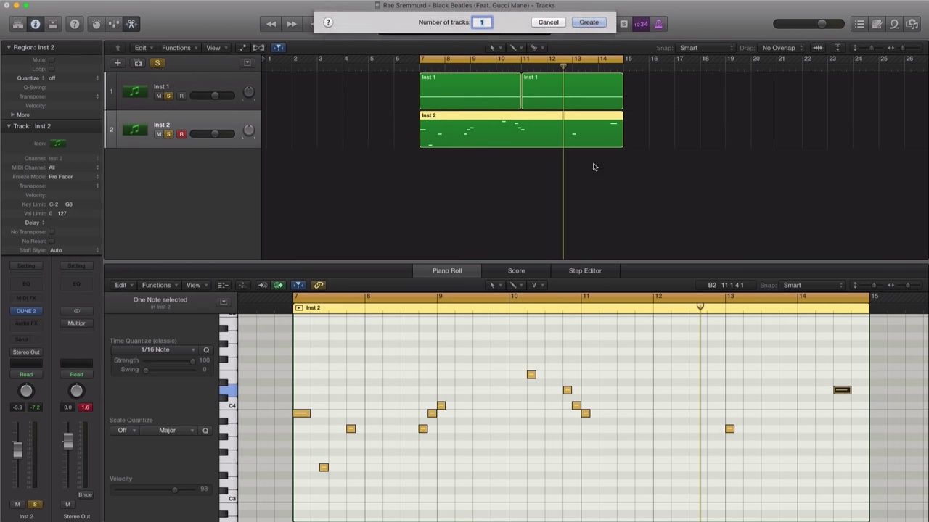
left_click(33, 317)
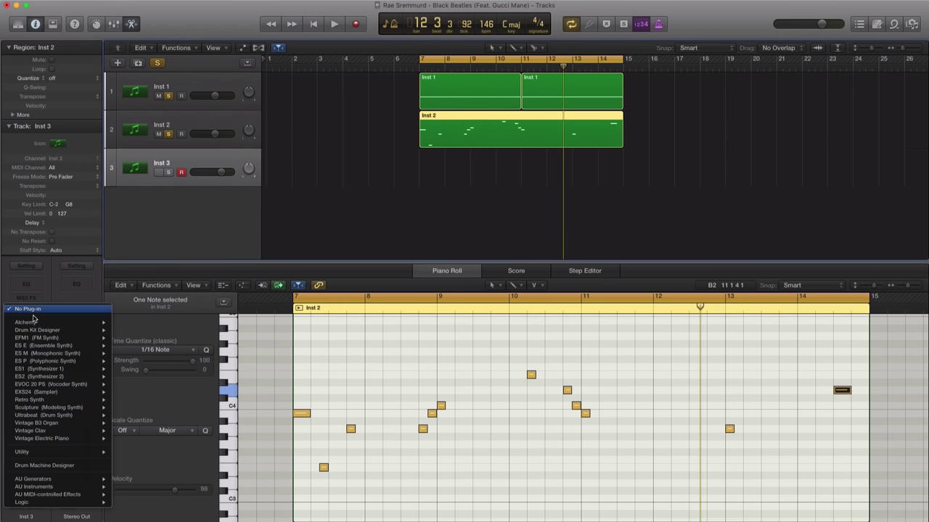
mouse_move(74, 383)
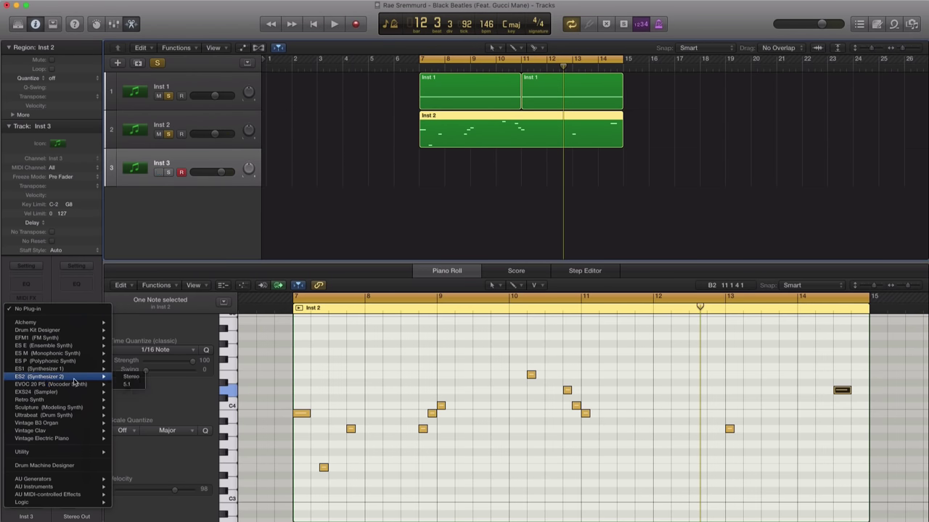
left_click(124, 378)
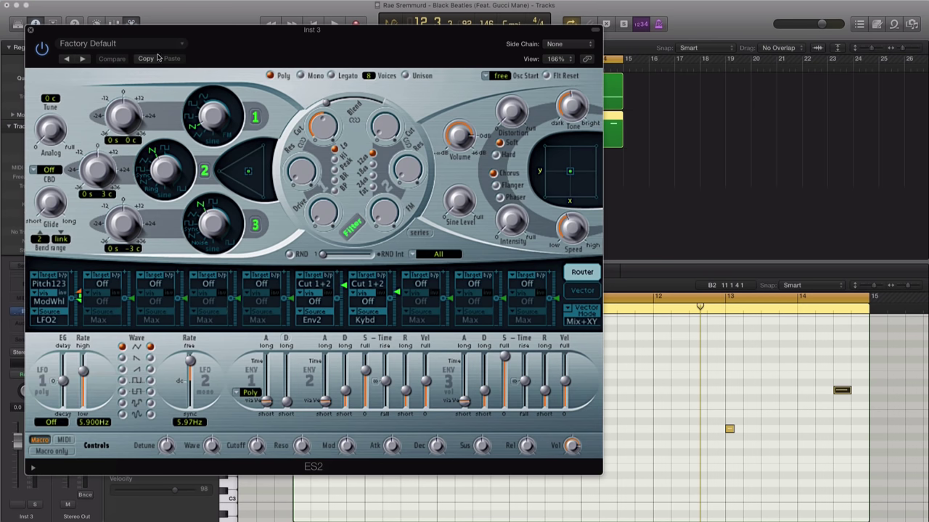
- Load the 808 preset in ES2 on Inst 3, close the plug-in window and take Inst 1 out of solo
left_click(158, 45)
left_click(128, 222)
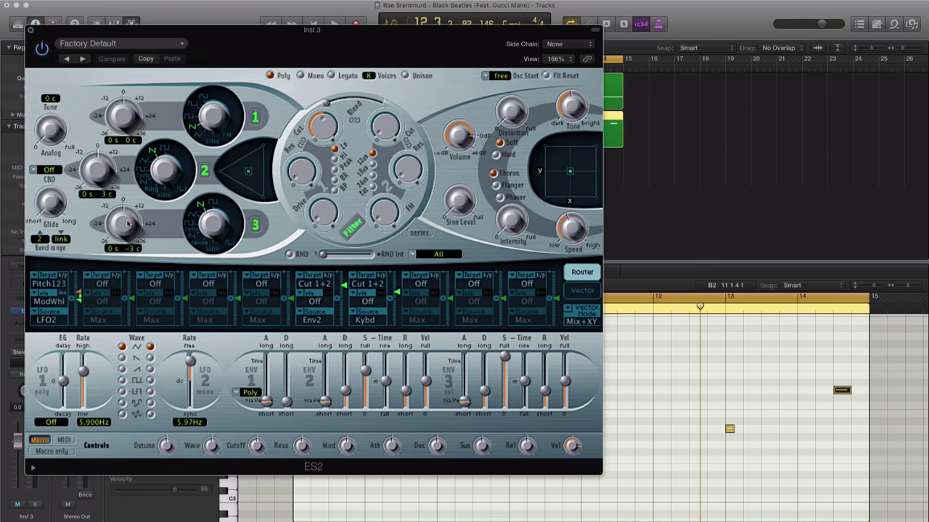
left_click_drag(38, 41, 197, 48)
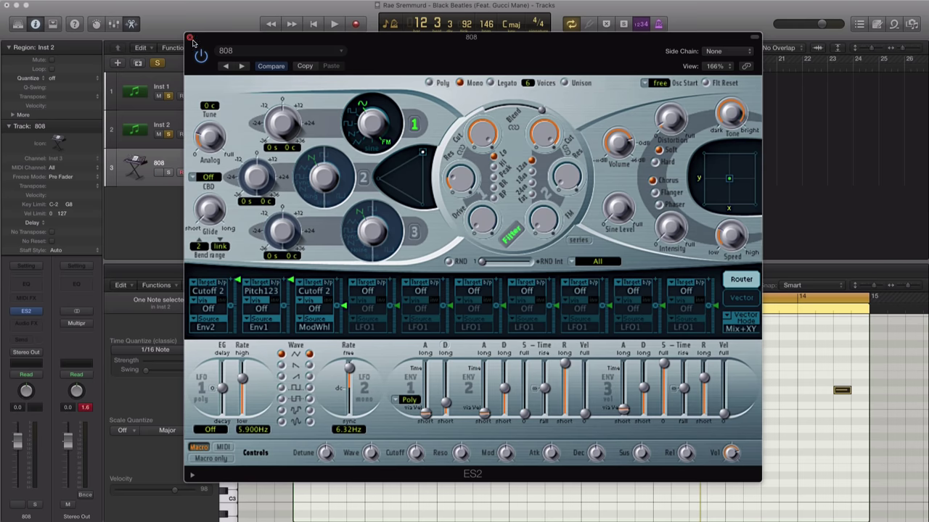
left_click(190, 38)
left_click(168, 95)
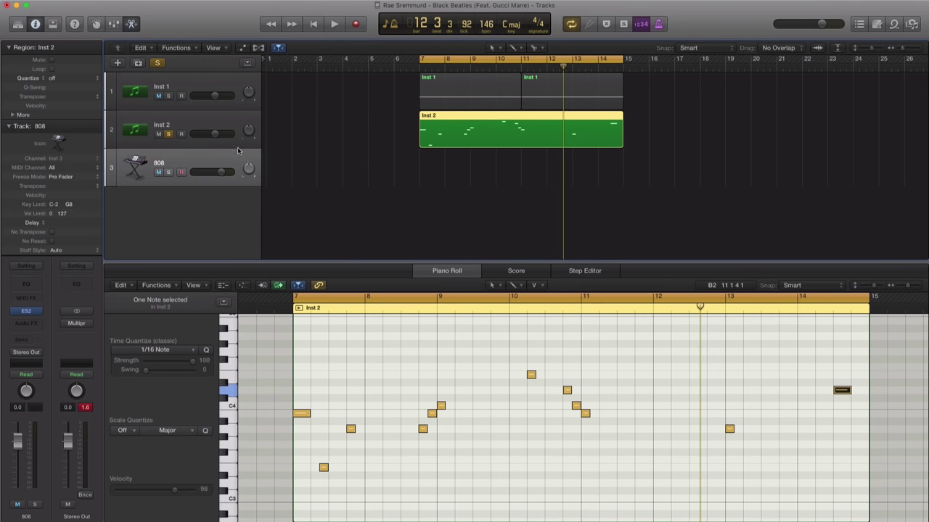
- Draw an eight-bar MIDI region starting at bar 7 on the 808 track, solo the track and select the region
left_click(513, 48)
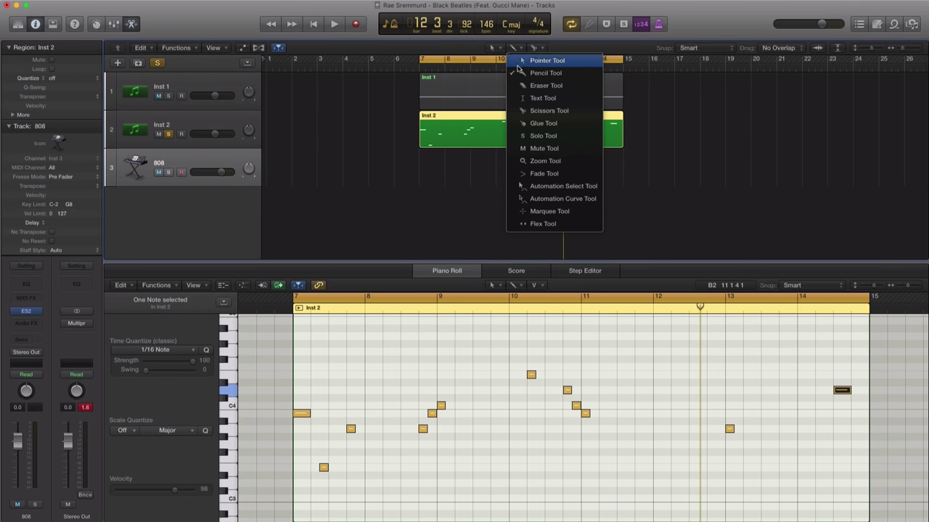
left_click(524, 74)
left_click(438, 181)
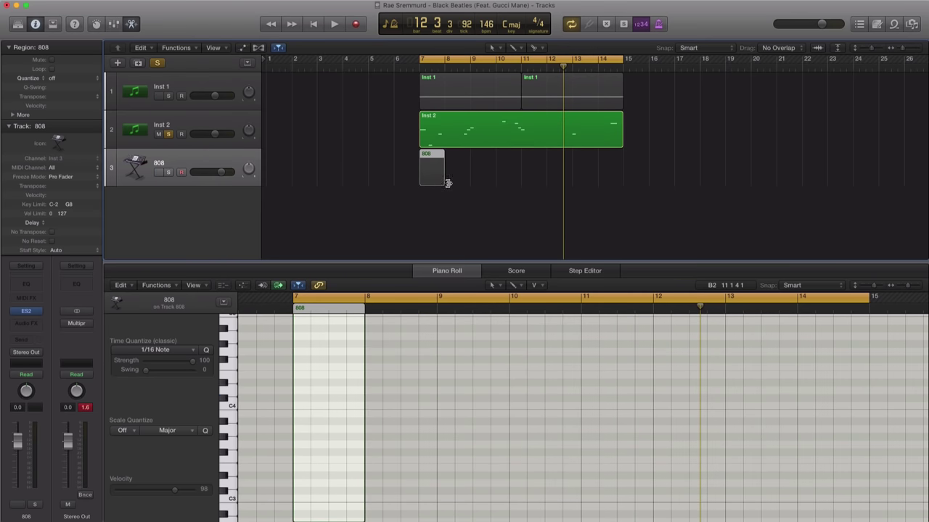
left_click_drag(448, 183, 621, 183)
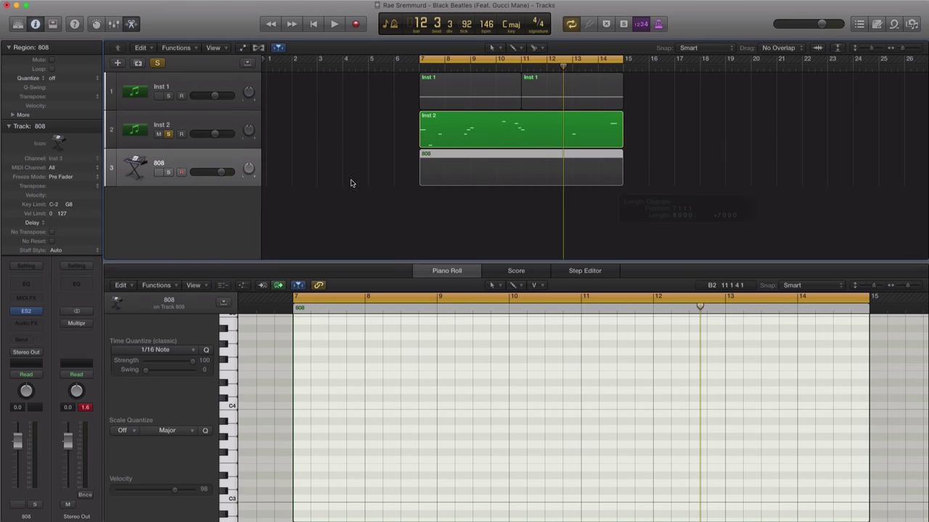
left_click(168, 174)
left_click(448, 205)
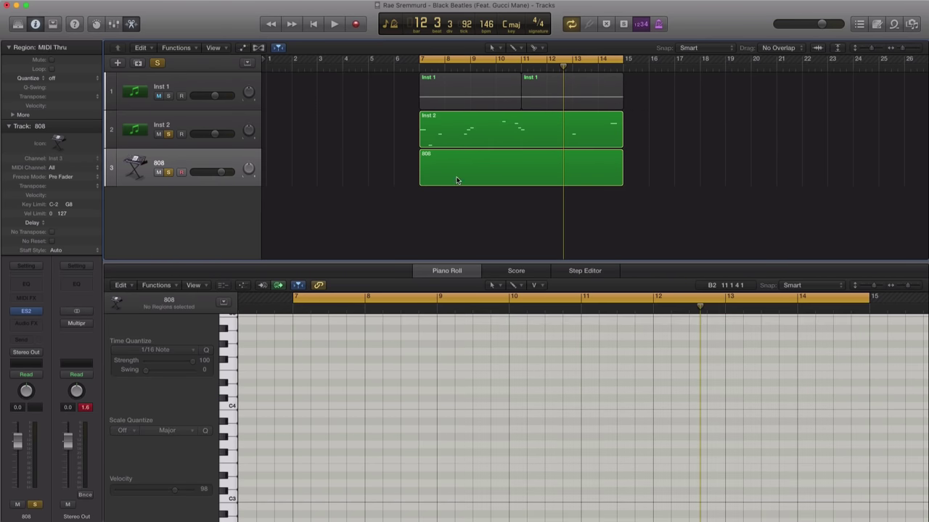
left_click(456, 177)
- Place a three-beat C0 note at the start of bar 7 in the 808 region and play it back
scroll(381, 424, "down", 3)
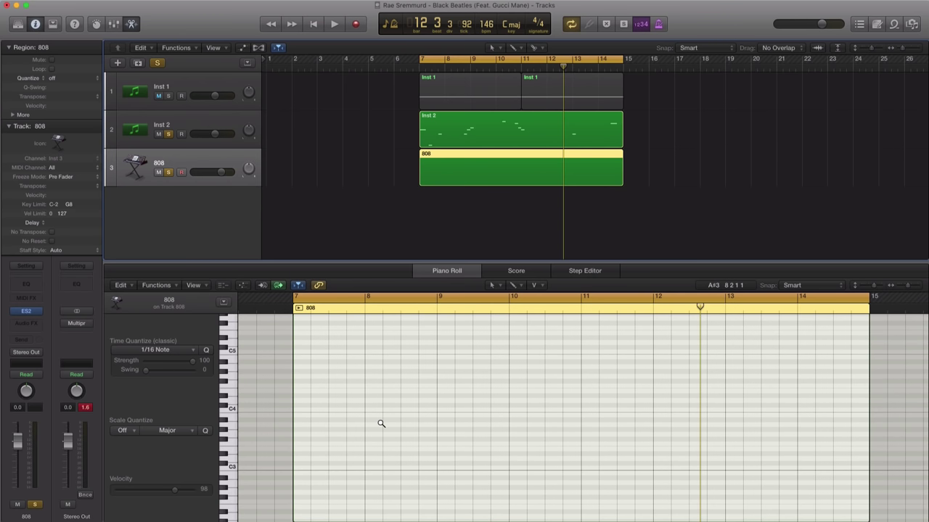
scroll(381, 424, "down", 3)
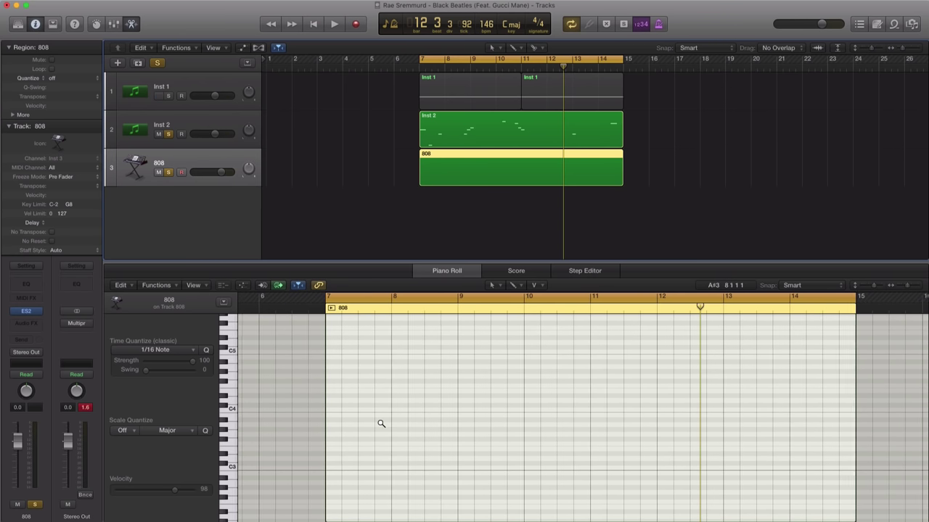
scroll(381, 424, "up", 5)
scroll(381, 423, "down", 1)
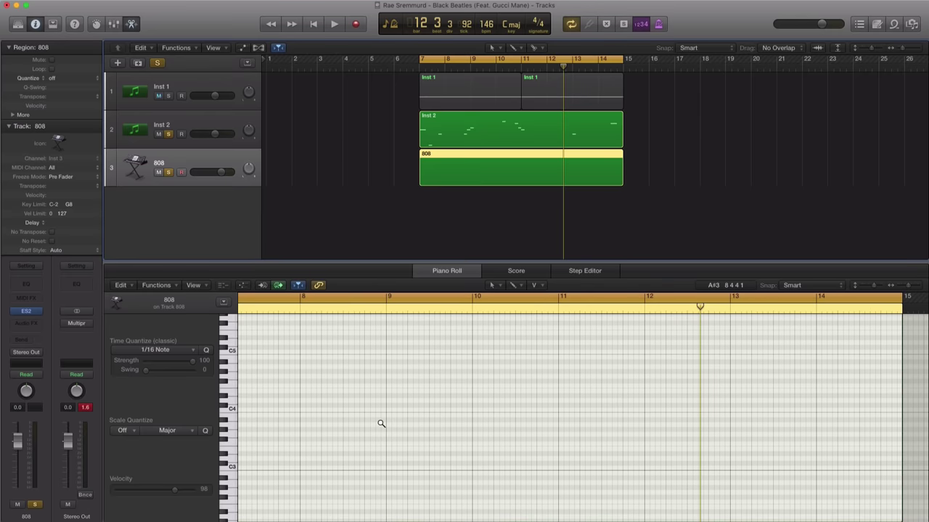
scroll(381, 425, "left", 3)
scroll(381, 425, "down", 1)
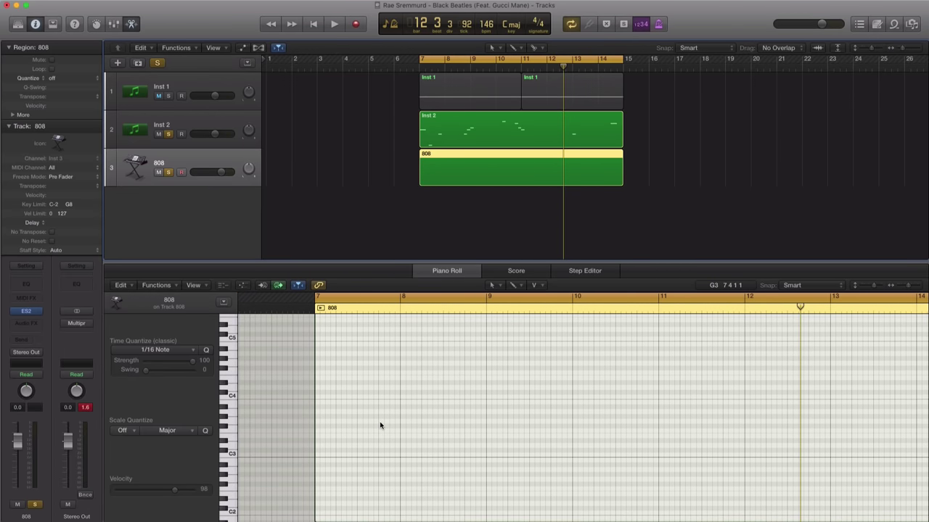
scroll(366, 428, "down", 5)
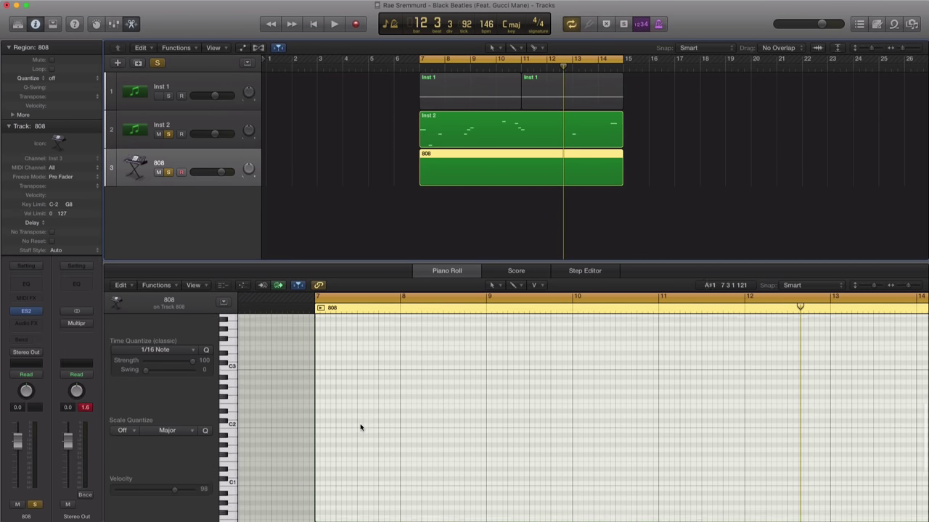
scroll(353, 452, "down", 3)
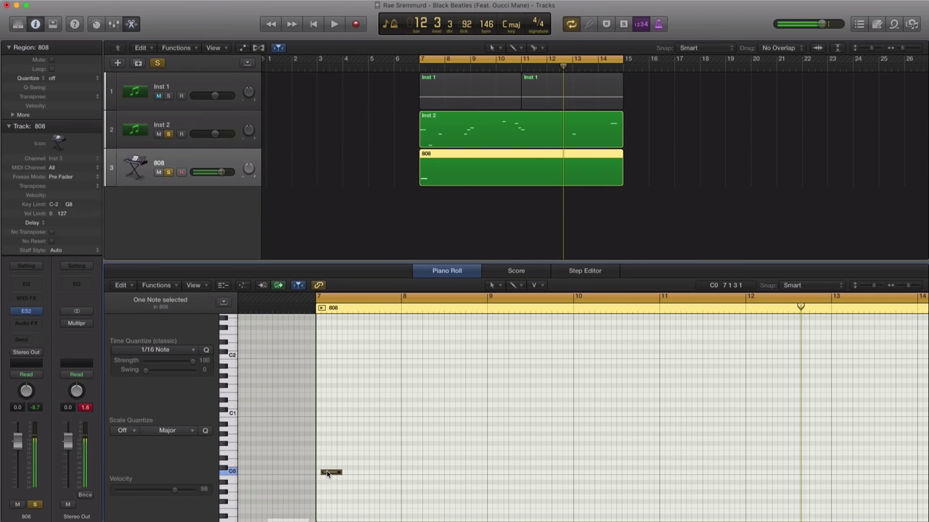
left_click_drag(329, 473, 375, 476)
key("shift+space")
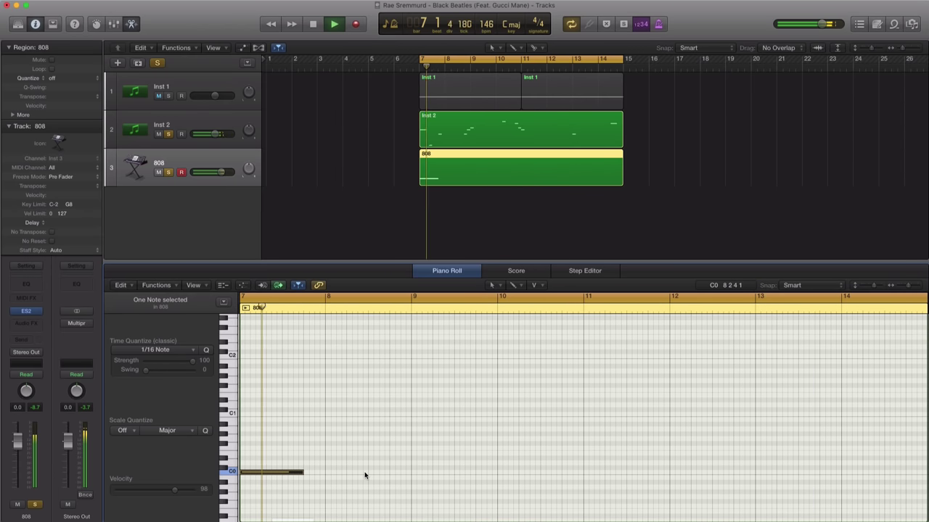
- Add an E0 note on the second half of beat 4 in bar 7 and shorten it to just over one beat
left_click_drag(283, 476, 331, 455)
key("space")
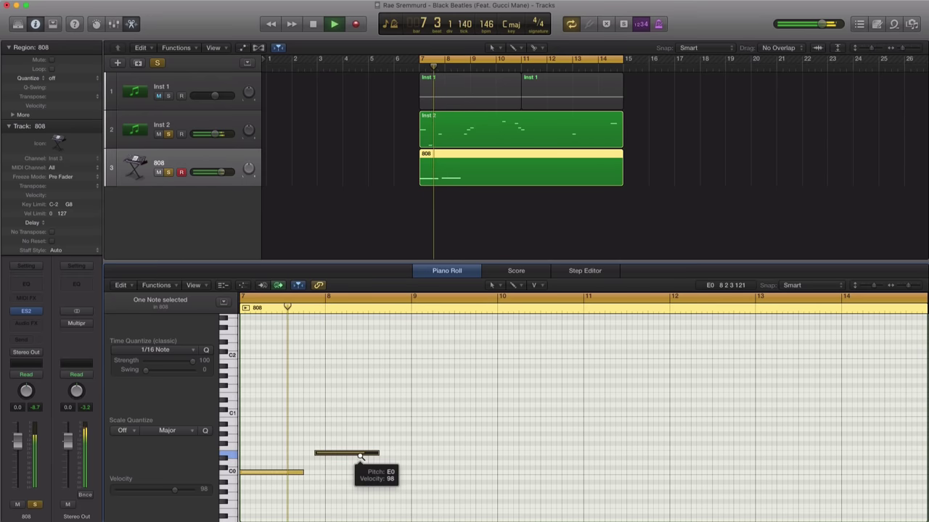
scroll(361, 457, "up", 3)
scroll(356, 478, "down", 1)
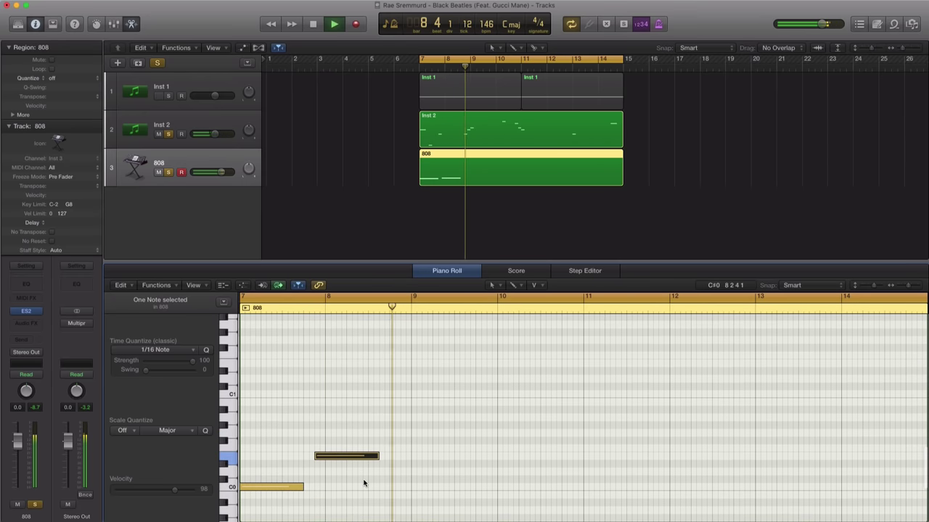
key("space")
key("space")
left_click_drag(377, 455, 338, 457)
key("space")
key("space")
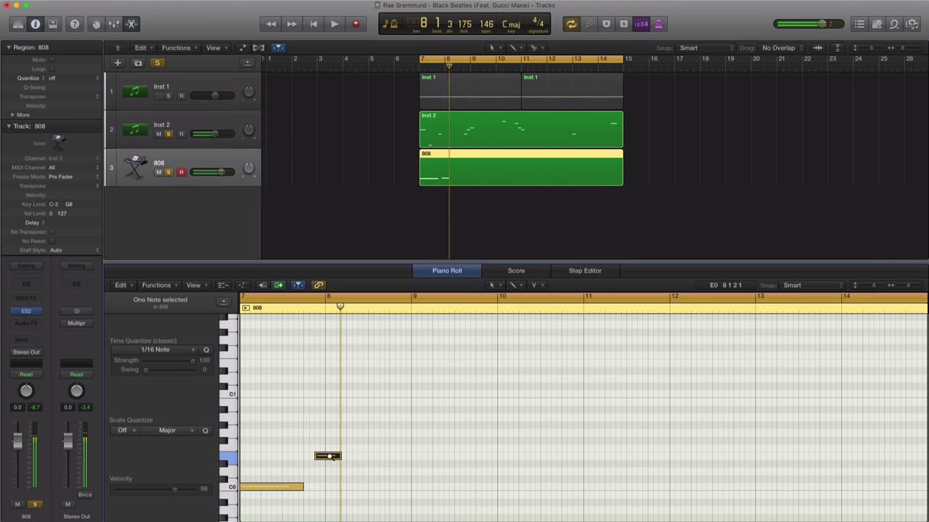
- Copy the short E0 note twice into bar 8, at beat 2 and the second half of beat 3
left_click_drag(329, 456, 362, 457)
key("space")
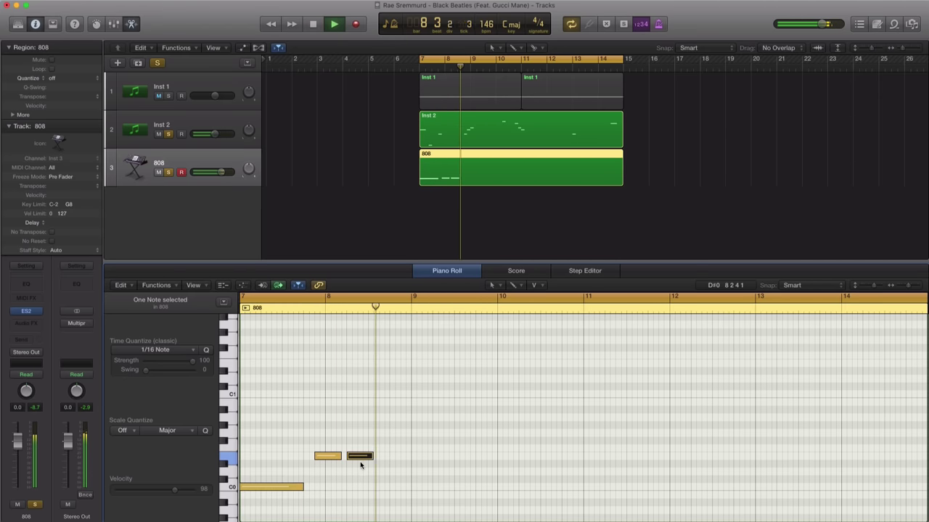
left_click_drag(360, 462, 390, 460)
key("space")
key("space")
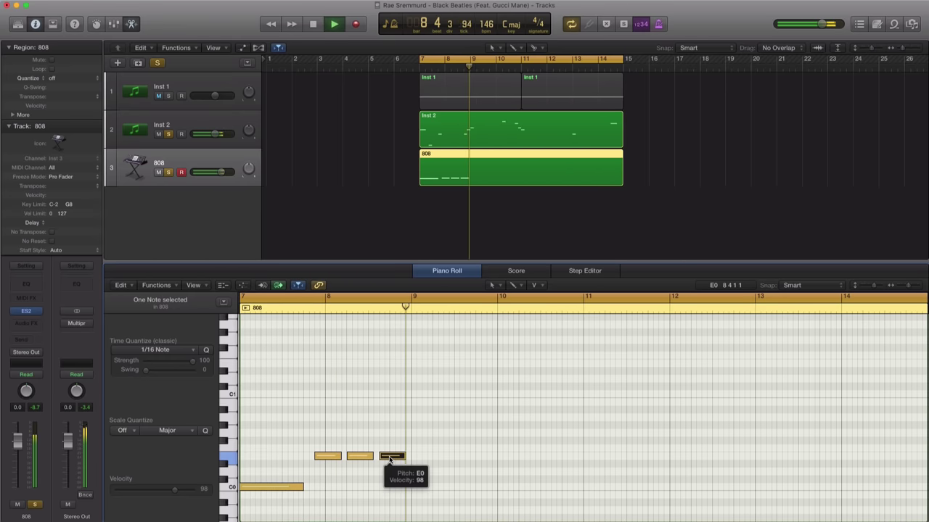
- Place a three-beat F#0 note at the start of bar 9 and listen to the bass line
key("space")
left_click_drag(405, 455, 474, 441)
key("space")
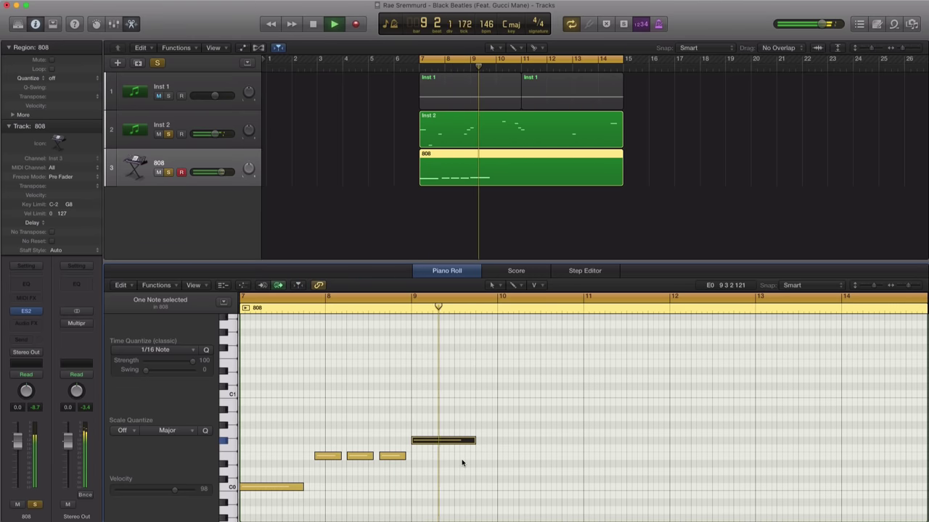
key("space")
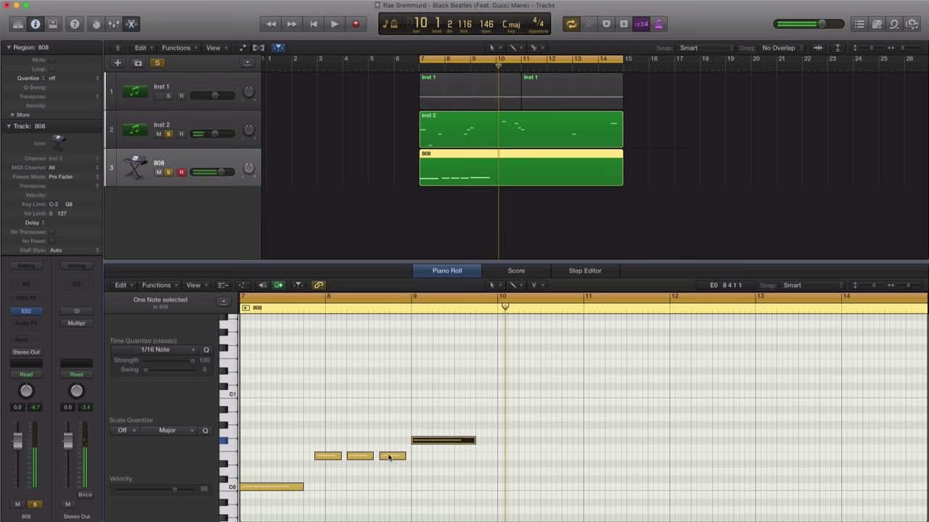
- Add two short F#0 notes, one on the second half of bar 9's beat 4 and one on beat 2 of bar 10
left_click_drag(471, 452, 500, 445)
key("space")
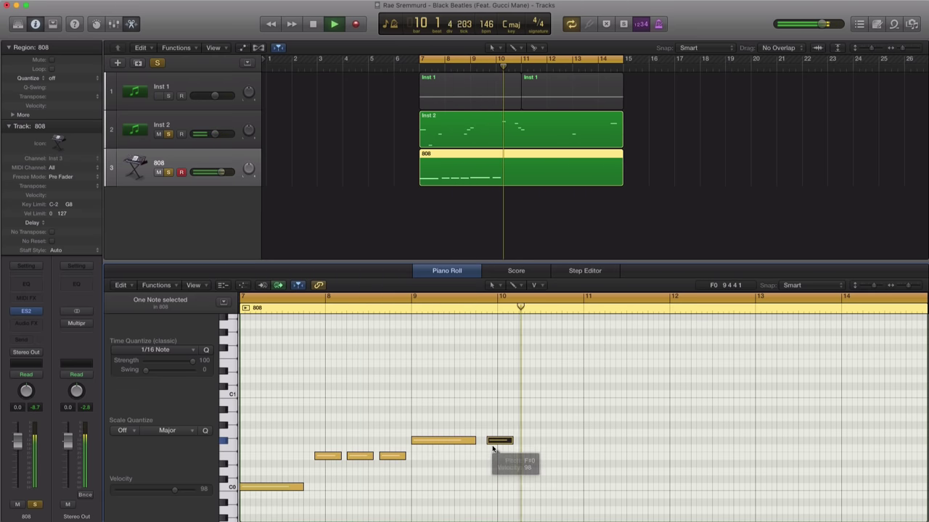
key("space")
left_click_drag(498, 445, 531, 446)
key("space")
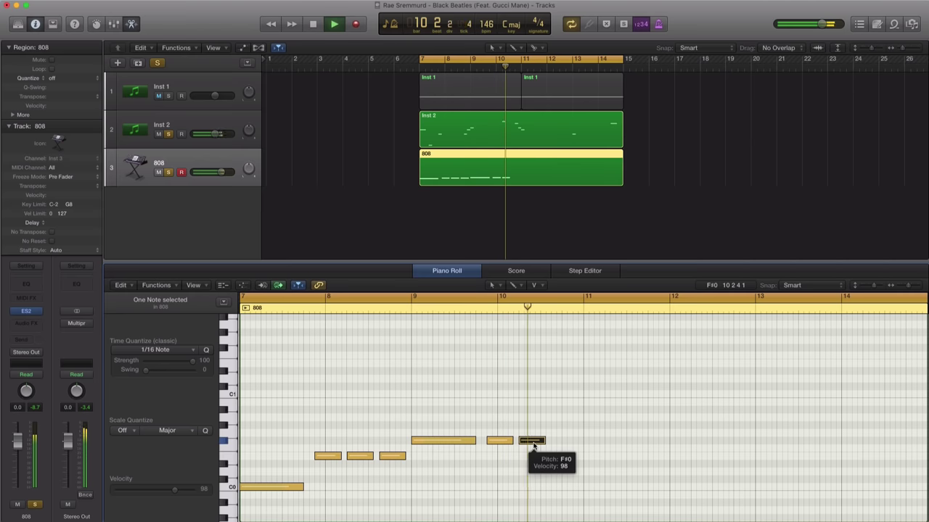
- Place a G0 note from the second half of beat 3 in bar 10 to the start of bar 11
left_click_drag(533, 445, 581, 434)
key("space")
key("space")
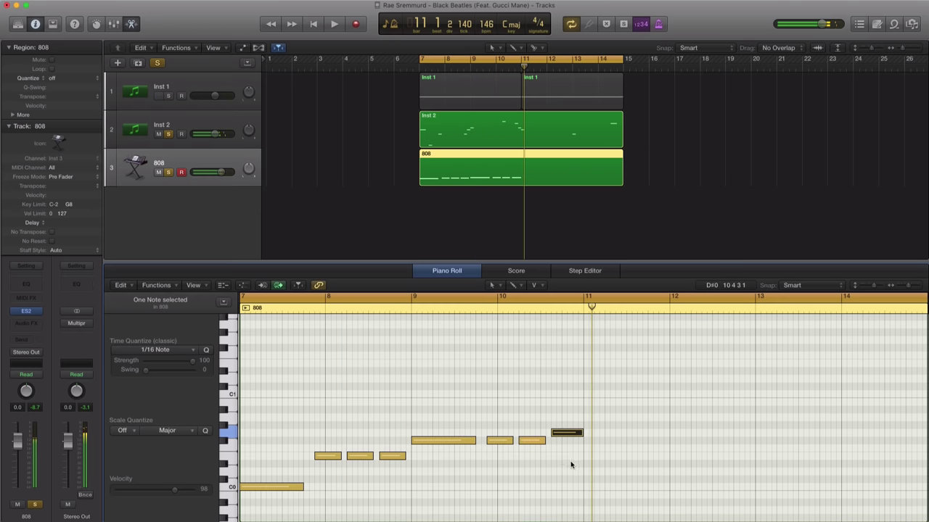
- Copy the eight-note 808 pattern to bar 11 and lower all the copied notes to C0
left_click_drag(614, 493, 283, 428)
left_click_drag(293, 489, 640, 491)
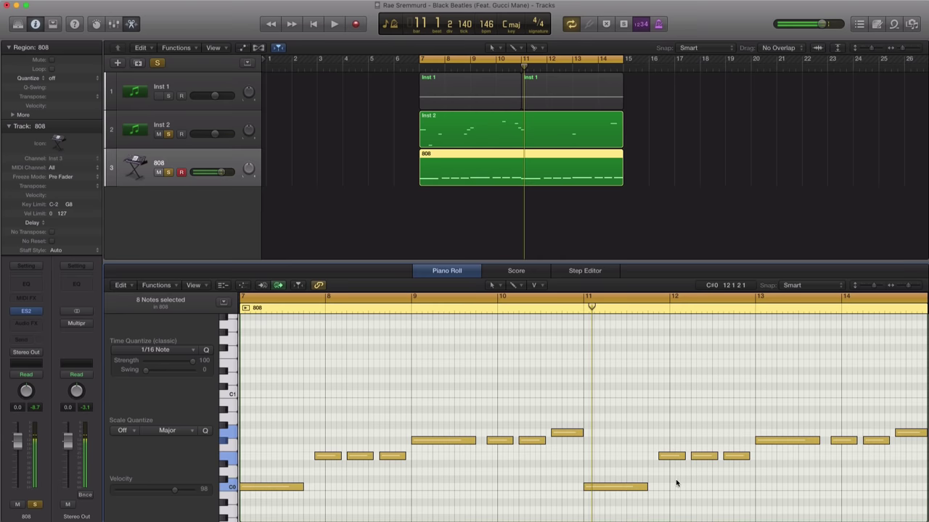
scroll(670, 477, "right", 1)
scroll(669, 478, "right", 1)
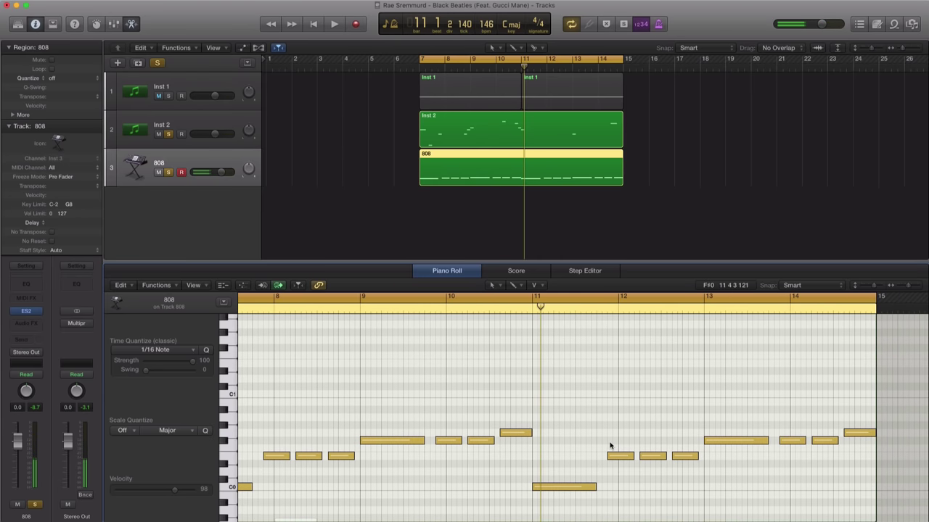
left_click_drag(609, 443, 684, 490)
left_click_drag(706, 420, 825, 492)
left_click_drag(859, 434, 863, 487)
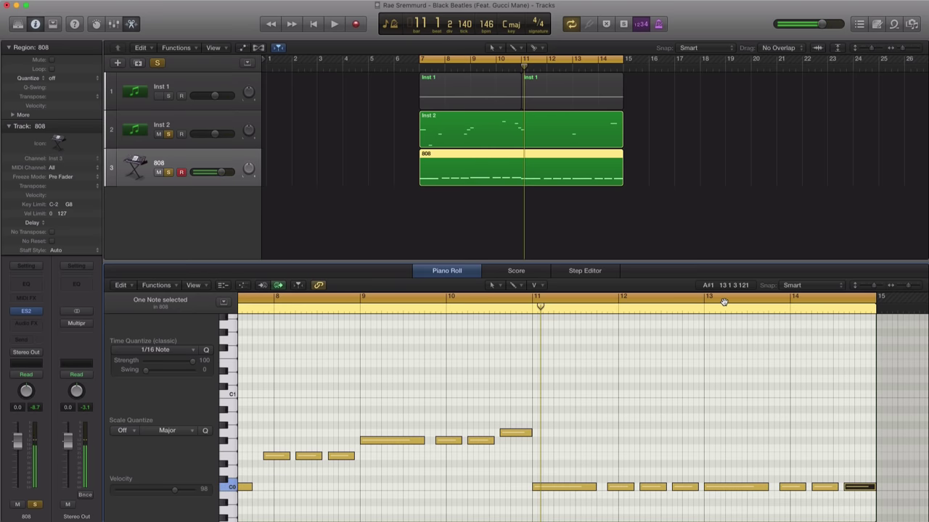
- Set the cycle range to the two bars starting at bar 13 and play the loop
left_click_drag(723, 302, 870, 303)
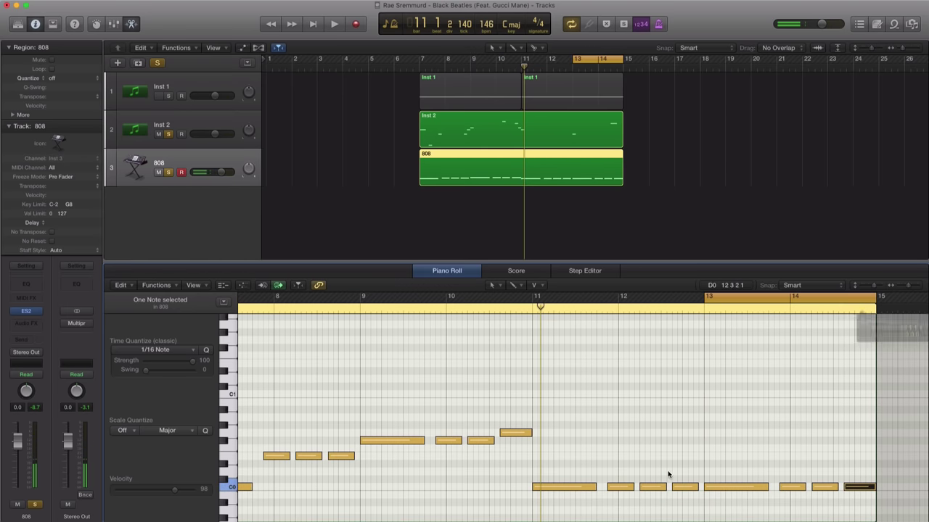
scroll(694, 457, "down", 3)
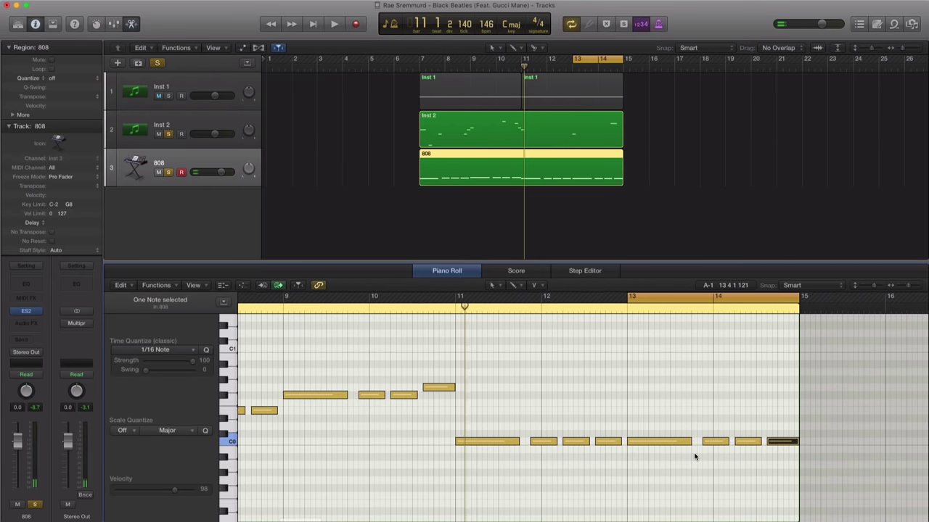
key("space")
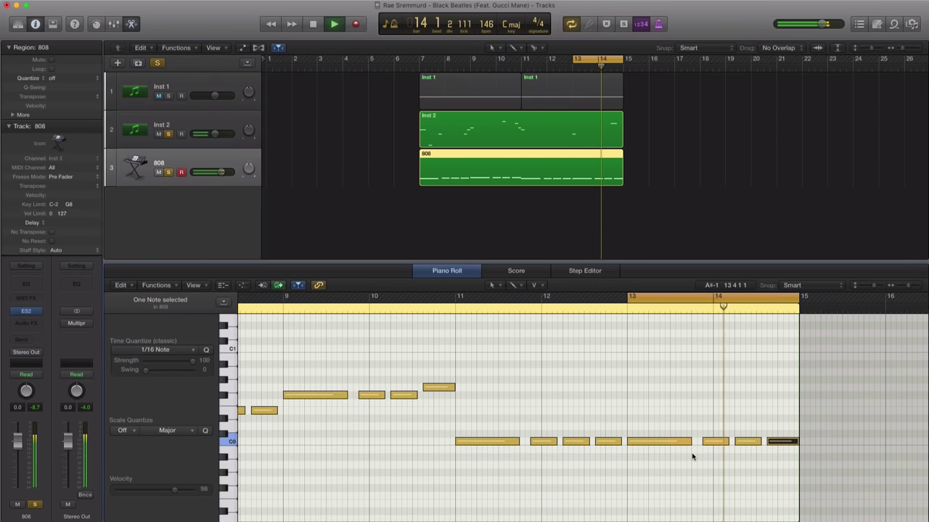
- Raise the last C0 note of bar 14 to E0 and play the loop
left_click(772, 443)
left_click_drag(773, 443, 788, 414)
key("space")
key("space")
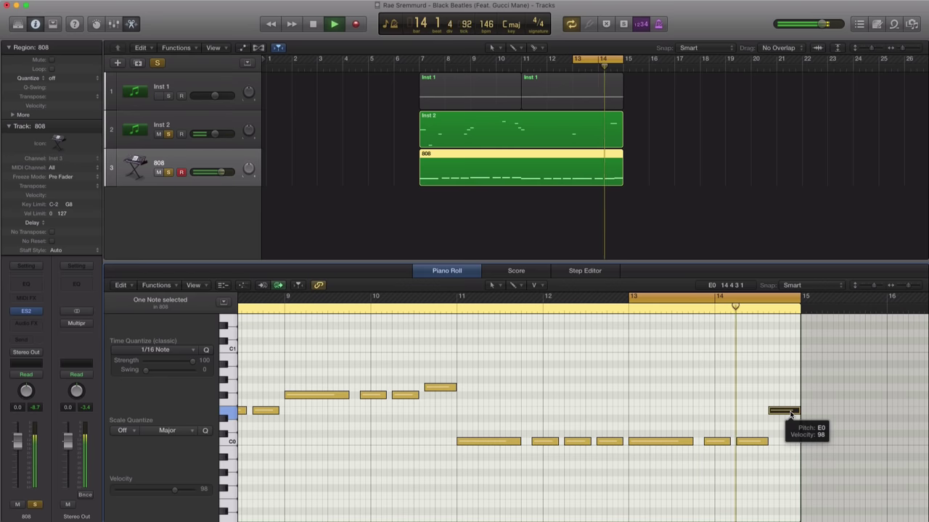
- Shorten the last E0 note to half a beat, place a half-beat D0 note right after it and play the loop
key("space")
left_click_drag(797, 412, 785, 428)
key("space")
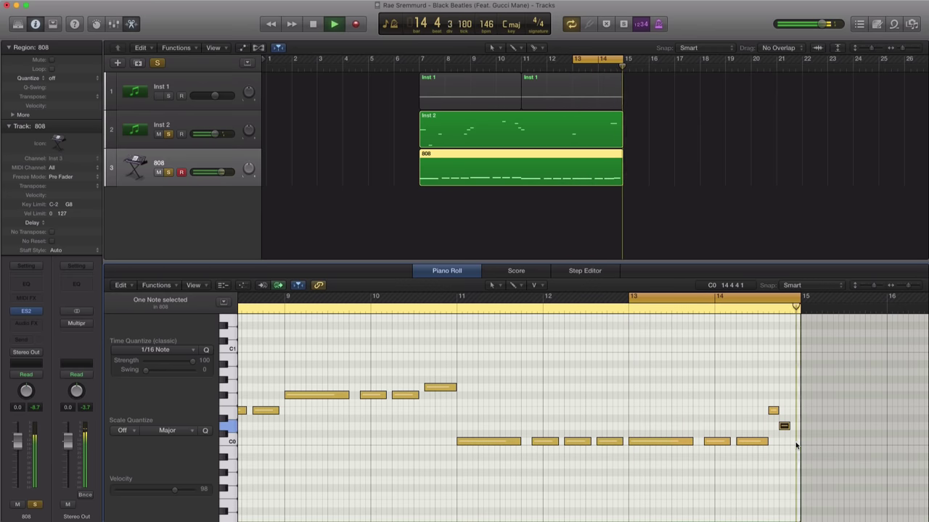
key("space")
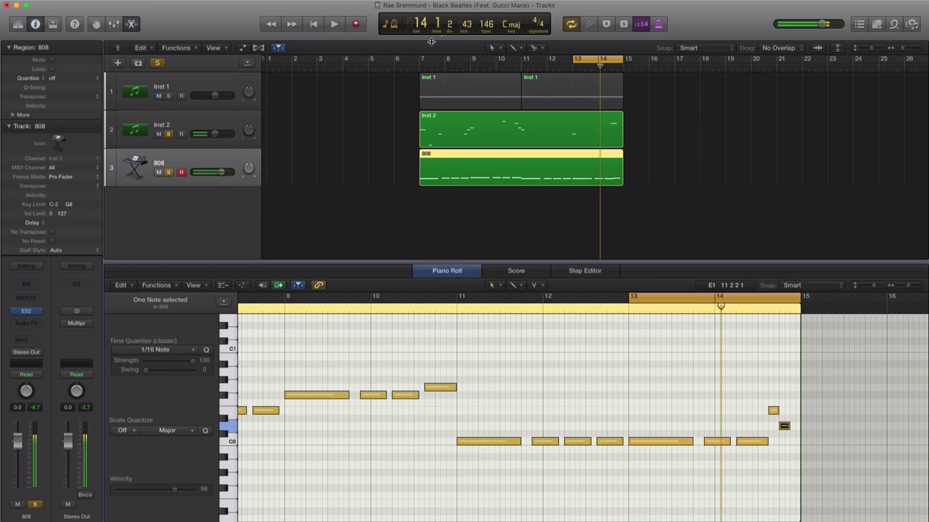
- Set the cycle range to eight bars starting at bar 7 and open the 808 track's ES2 window
left_click_drag(423, 65, 625, 67)
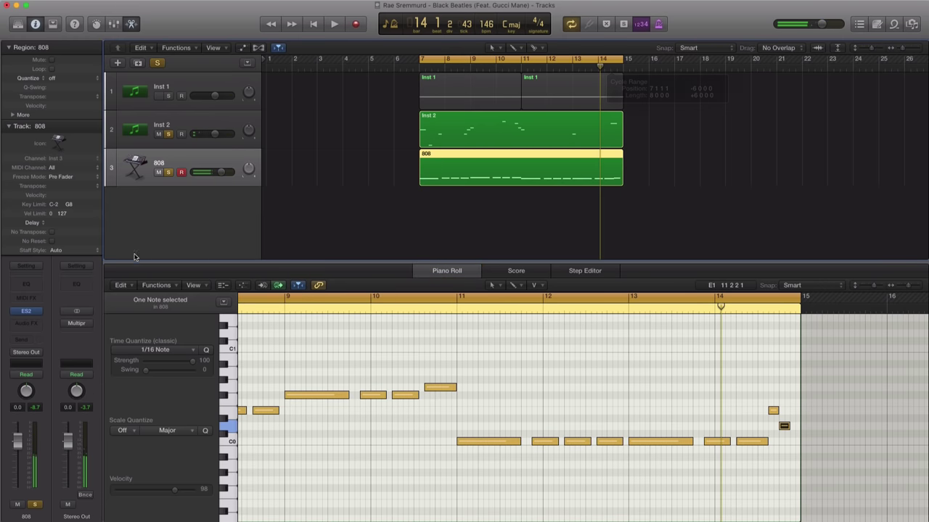
left_click(27, 312)
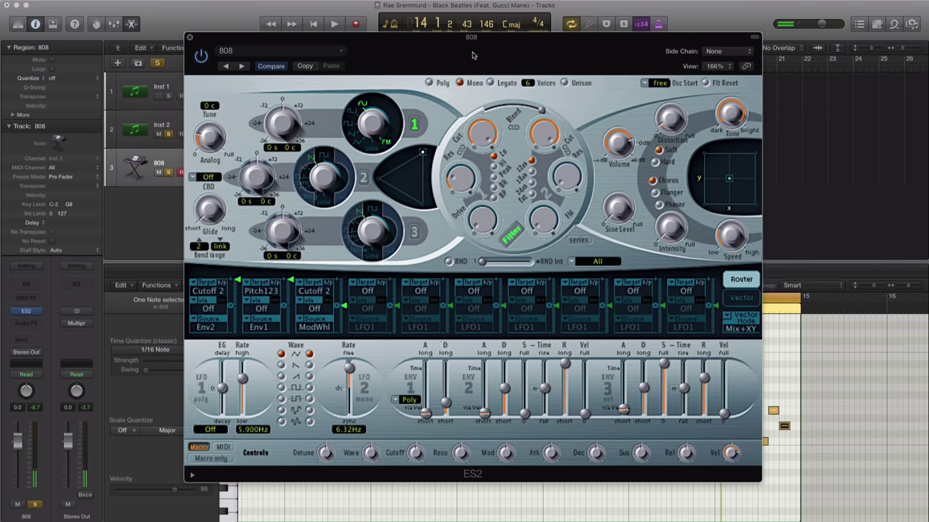
- Play the eight-bar loop from bar 7 to hear the 808 bass and close its ES2 window
left_click_drag(476, 58, 468, 51)
key("space")
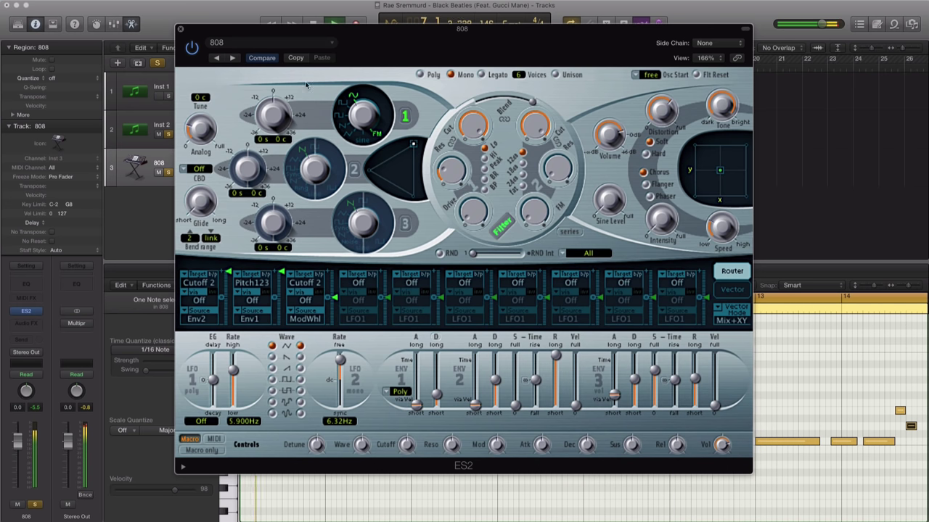
left_click(181, 33)
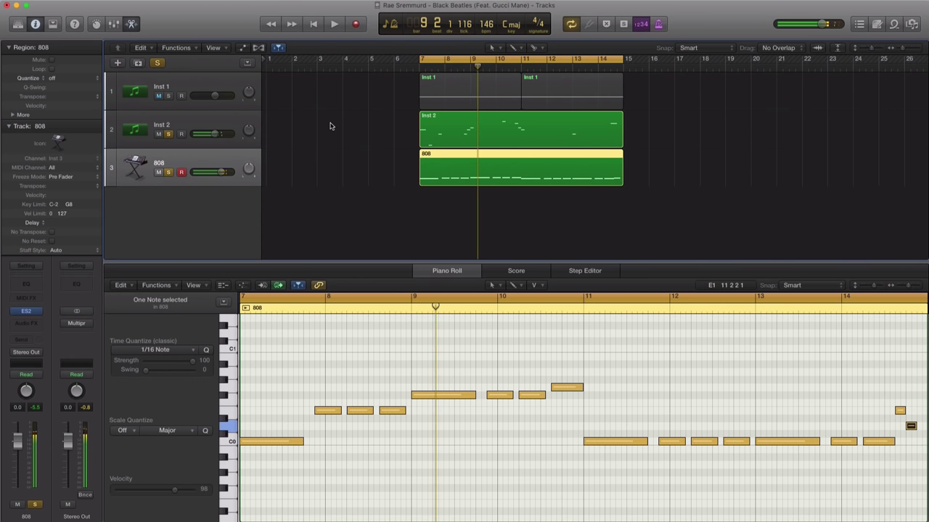
- Solo the Inst 1 track as well and play the loop with both synth parts and the 808
left_click(168, 95)
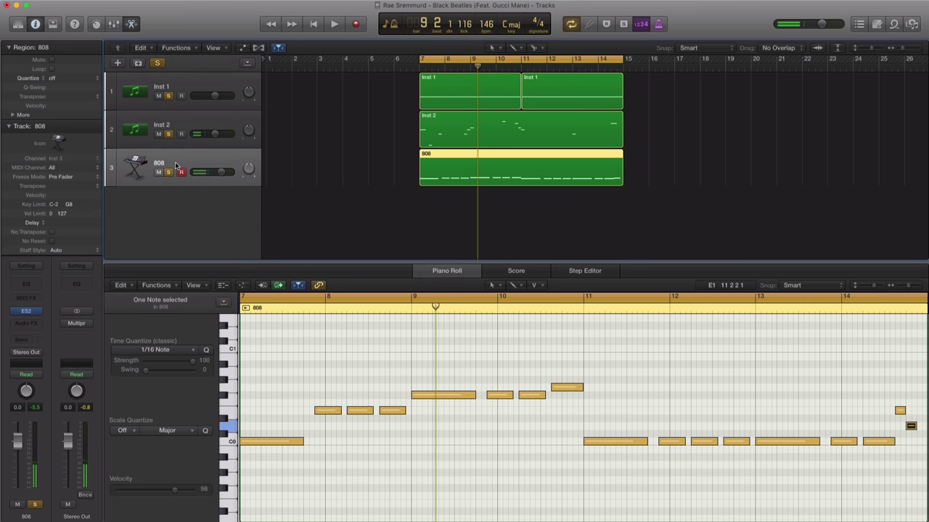
key("space")
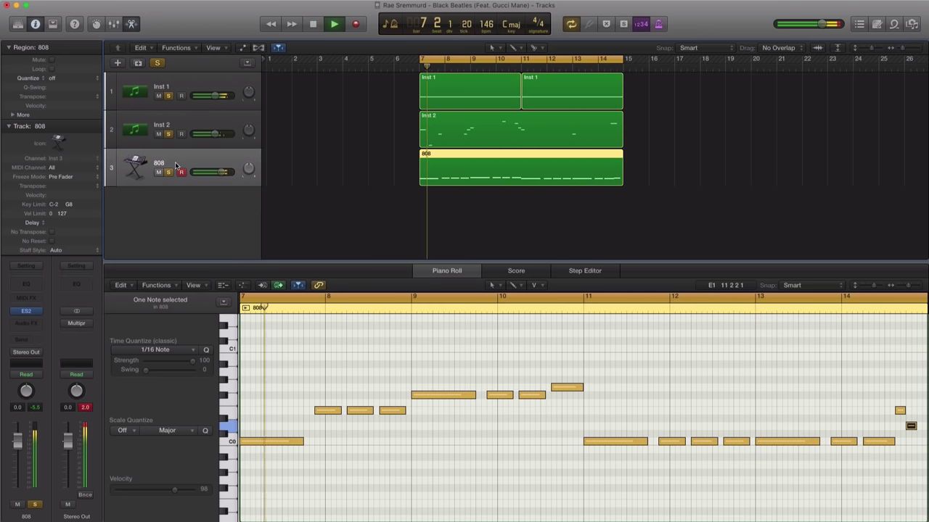
key("space")
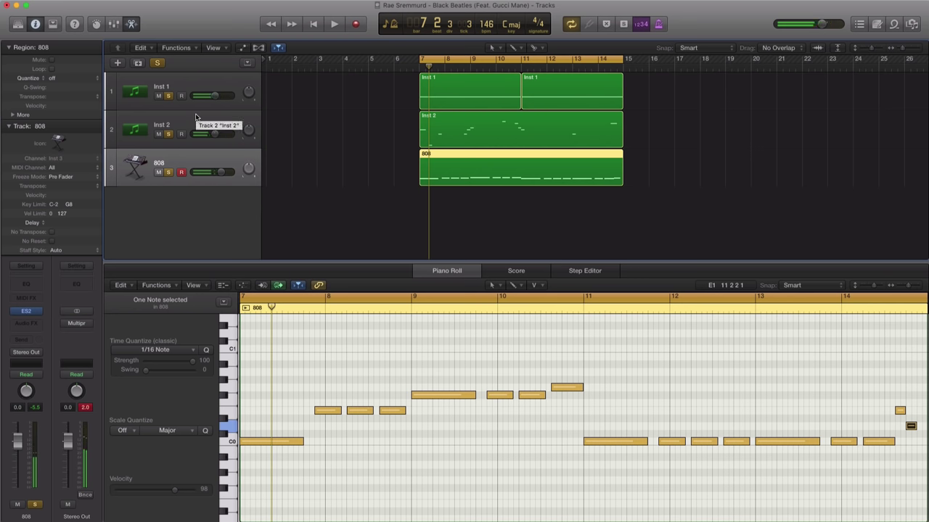
- Create a new software instrument track below the 808 track and load a stereo EXS24 sampler on it
double_click(180, 208)
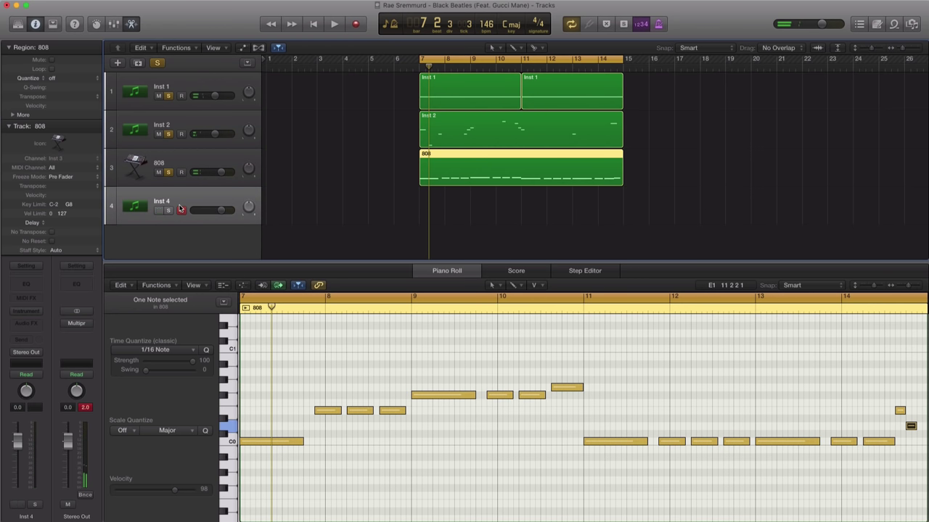
left_click(32, 315)
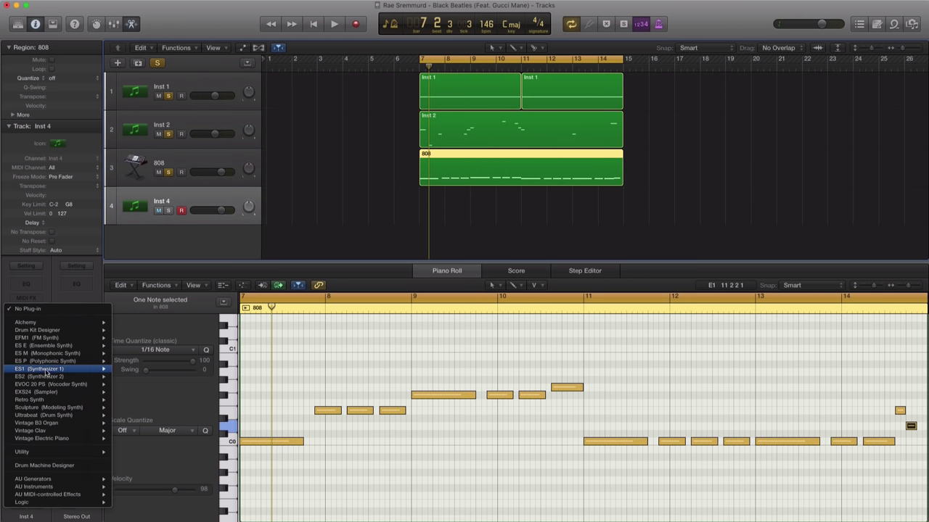
mouse_move(63, 394)
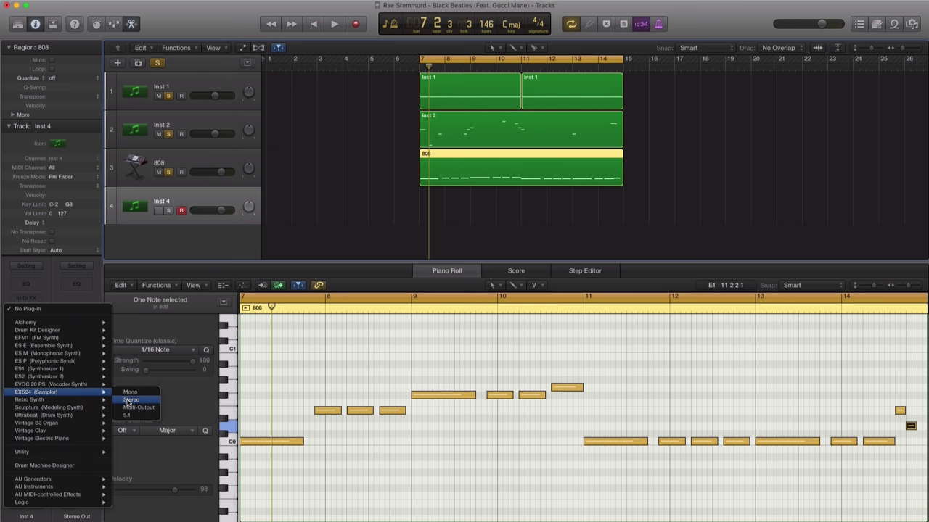
left_click(131, 399)
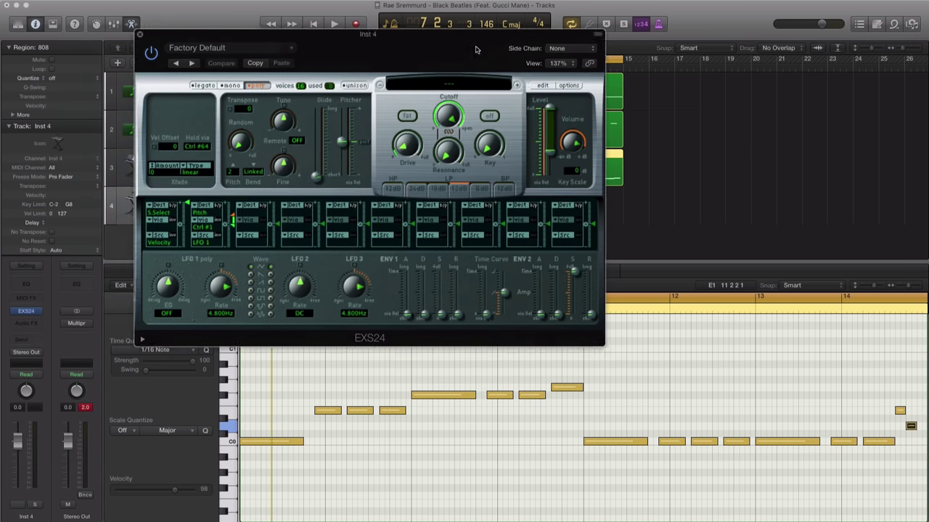
- Load the BlackBeatles instrument from the "Rae Sremmurd - Black Beatles (Feat. Gucci Mane)" folder into the EXS24 and close its window
left_click_drag(476, 49, 560, 56)
left_click(543, 94)
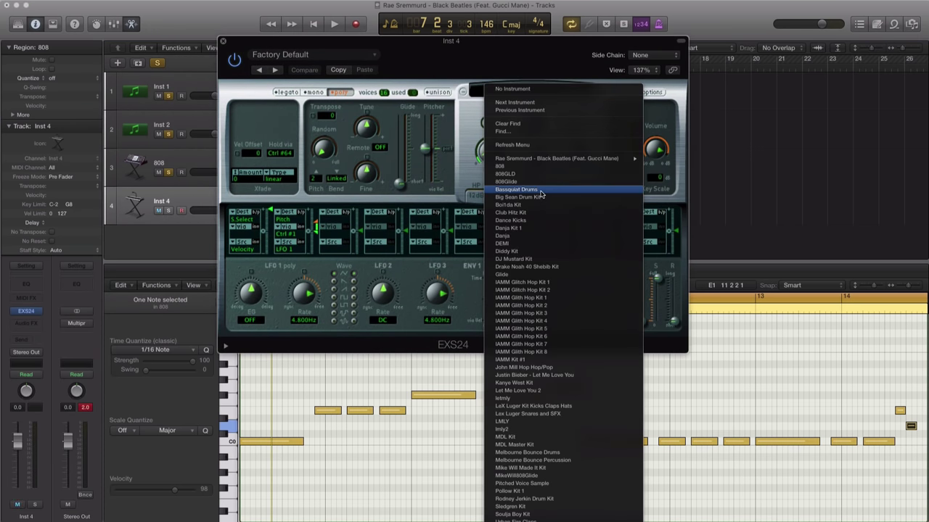
mouse_move(546, 161)
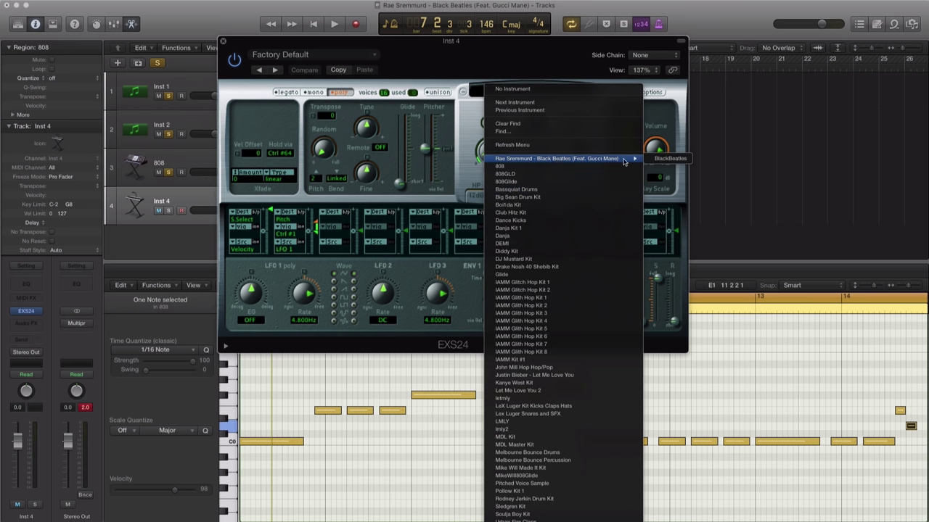
left_click(669, 159)
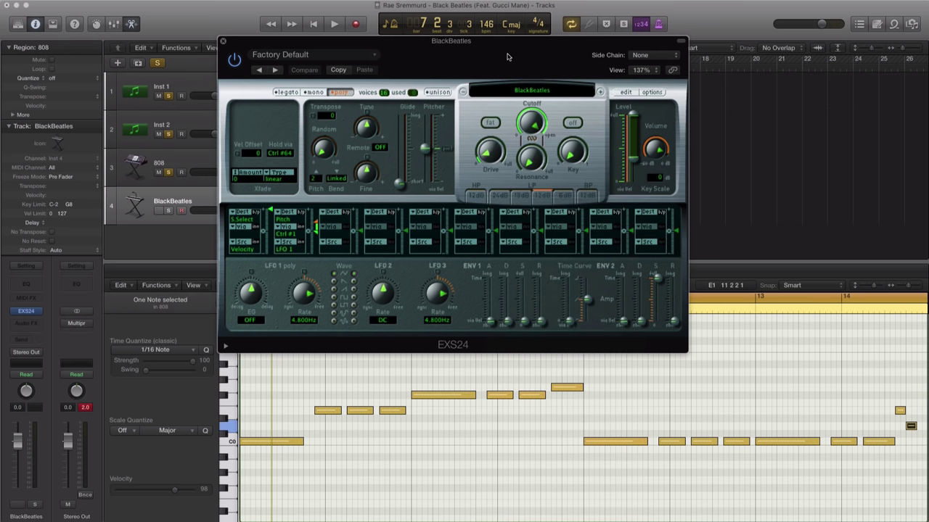
left_click_drag(507, 57, 729, 126)
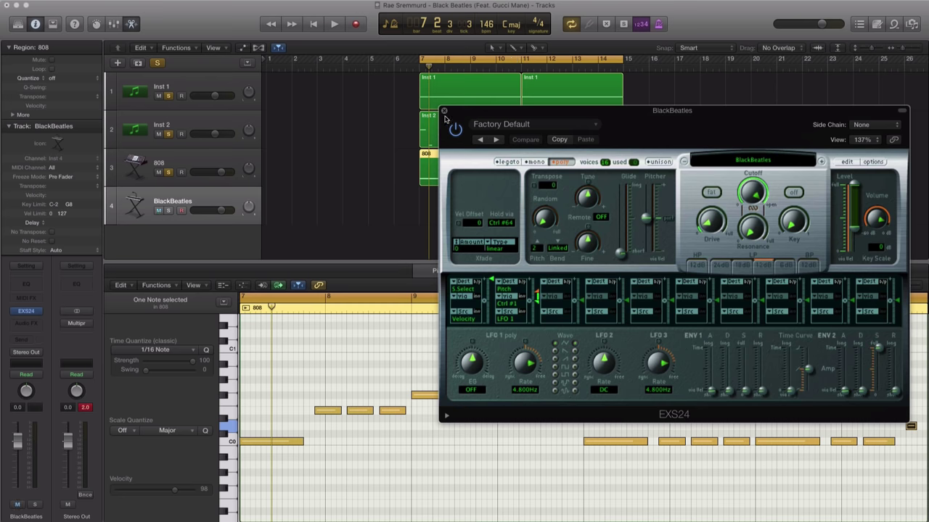
left_click(444, 111)
- Create a four-bar region from bar 7 on the BlackBeatles track and solo only that track and the 808
left_click(430, 215, "super")
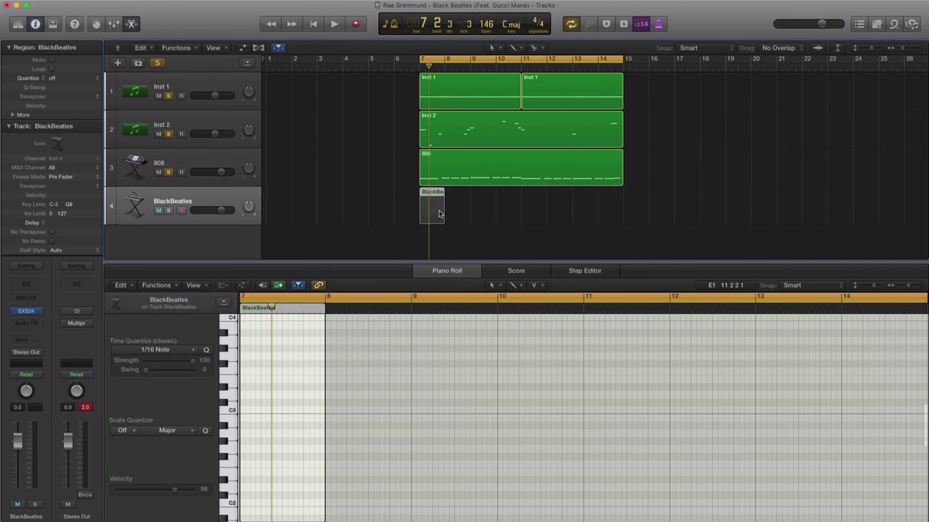
left_click_drag(442, 211, 520, 210)
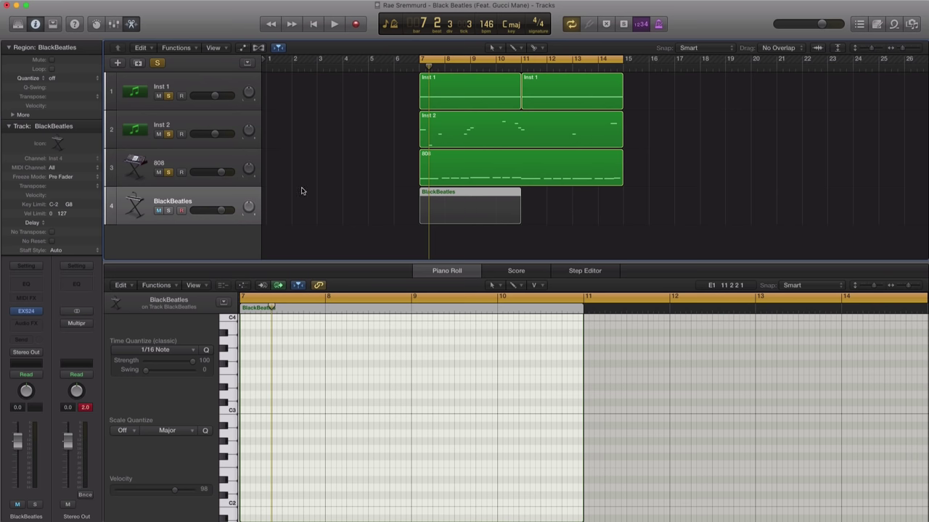
left_click(167, 175, "alt")
left_click_drag(168, 174, 168, 208)
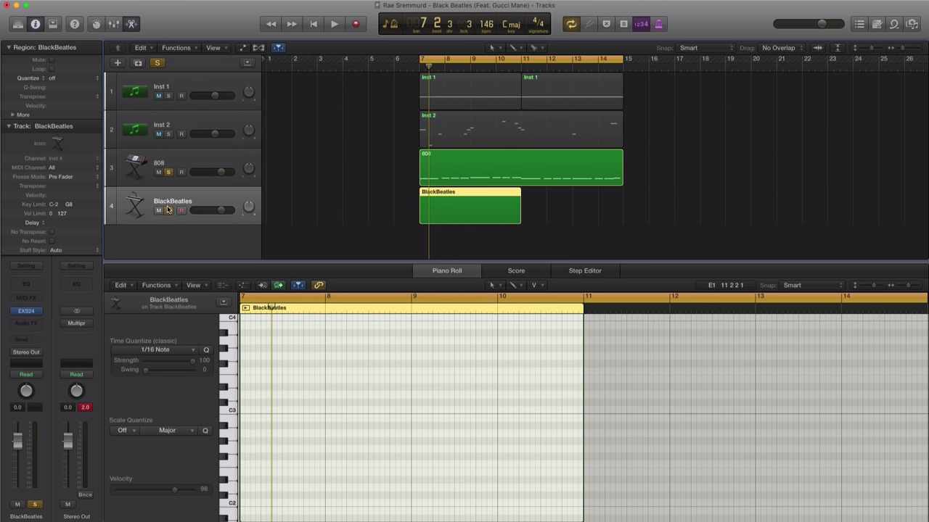
left_click(362, 228)
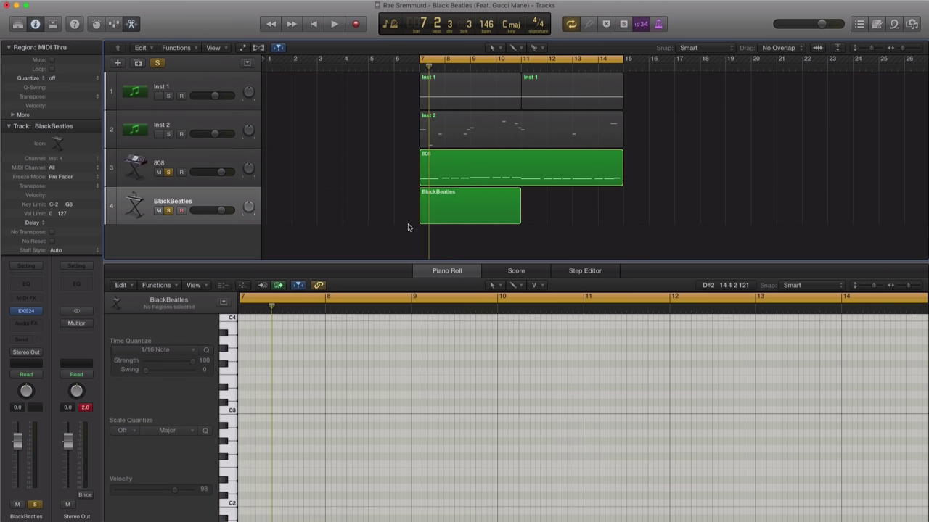
- Place half-beat C3 notes on beat 3 of bars 7, 8, 9 and 10 in the BlackBeatles region
left_click(439, 215)
scroll(298, 439, "left", 2)
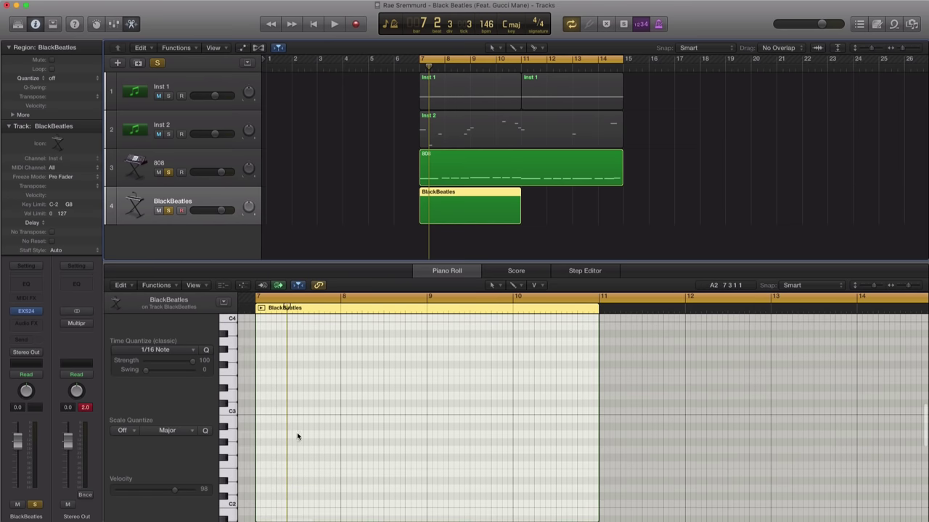
scroll(315, 432, "up", 4)
scroll(348, 428, "up", 1)
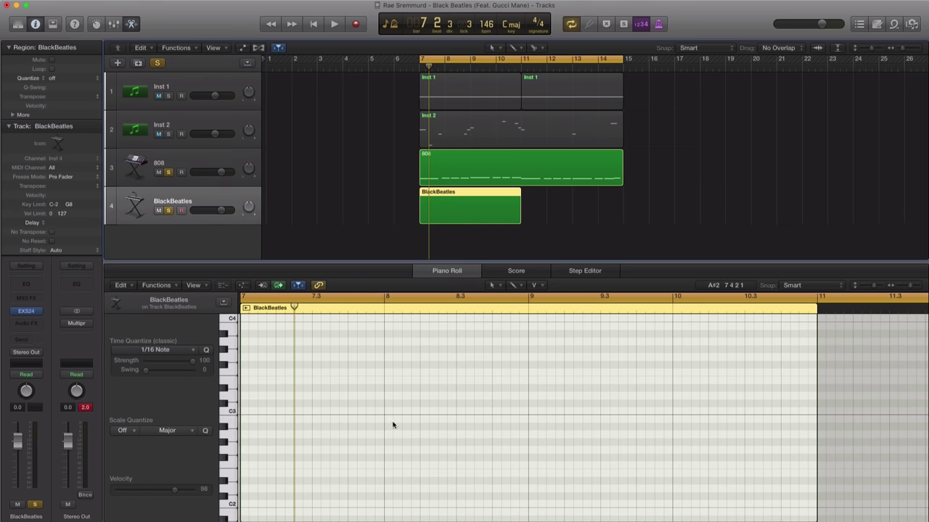
scroll(391, 423, "left", 3)
key("space")
key("space")
left_click(393, 413)
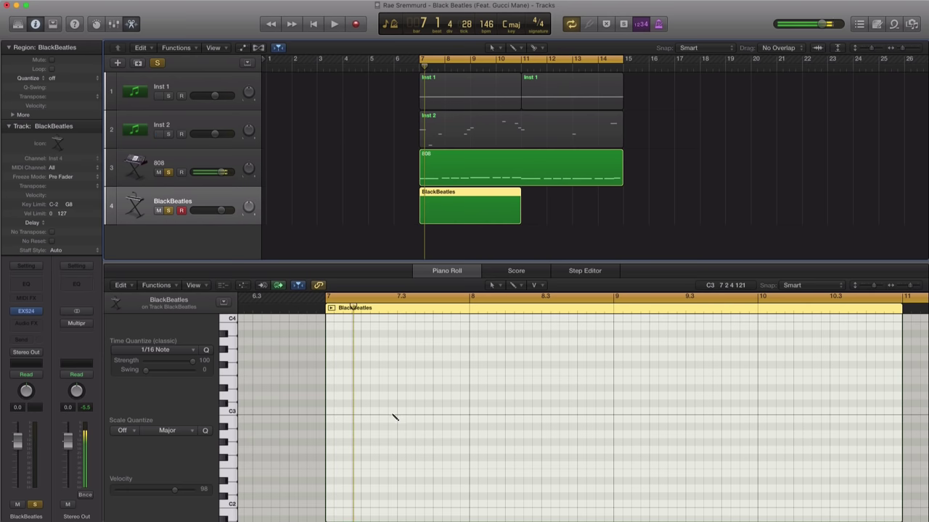
left_click_drag(394, 415, 837, 414)
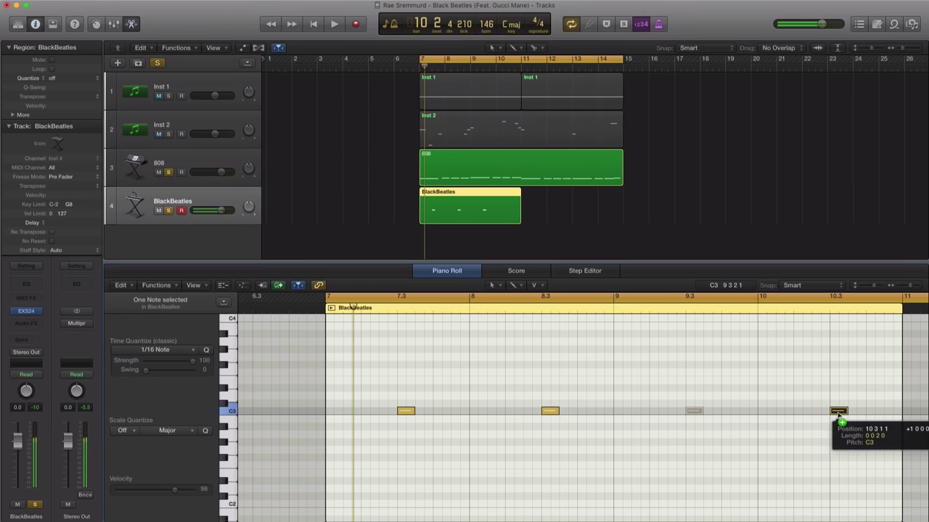
- Play the loop to hear the C3 hits on beat 3 of each bar together with the 808
key("space")
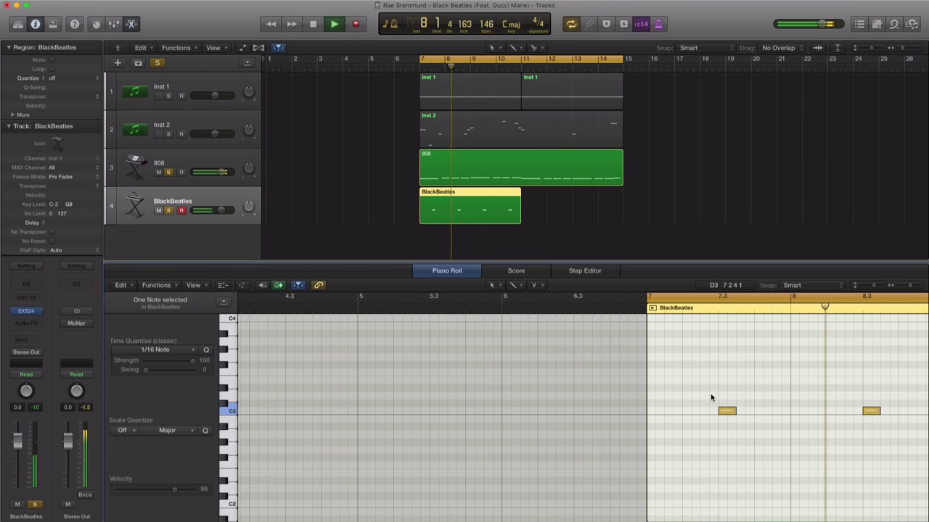
scroll(738, 408, "down", 2)
scroll(733, 409, "right", 5)
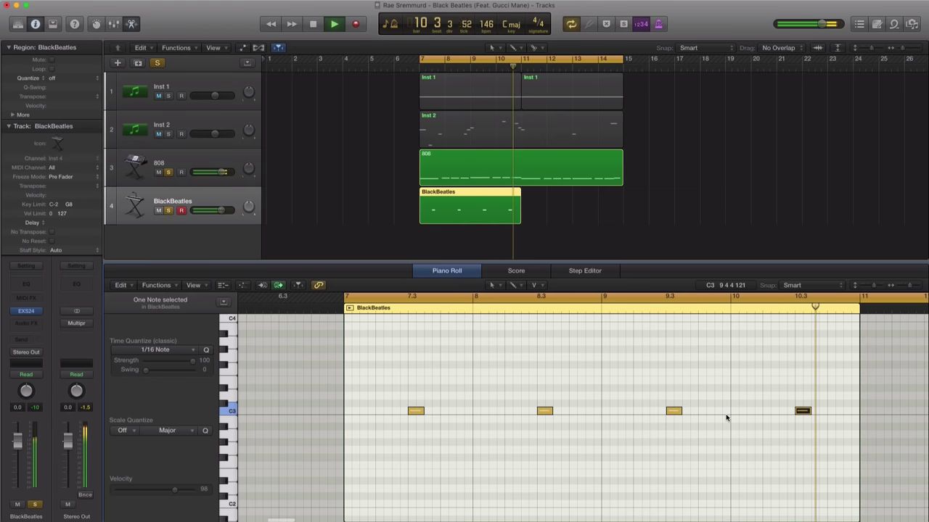
key("space")
key("space")
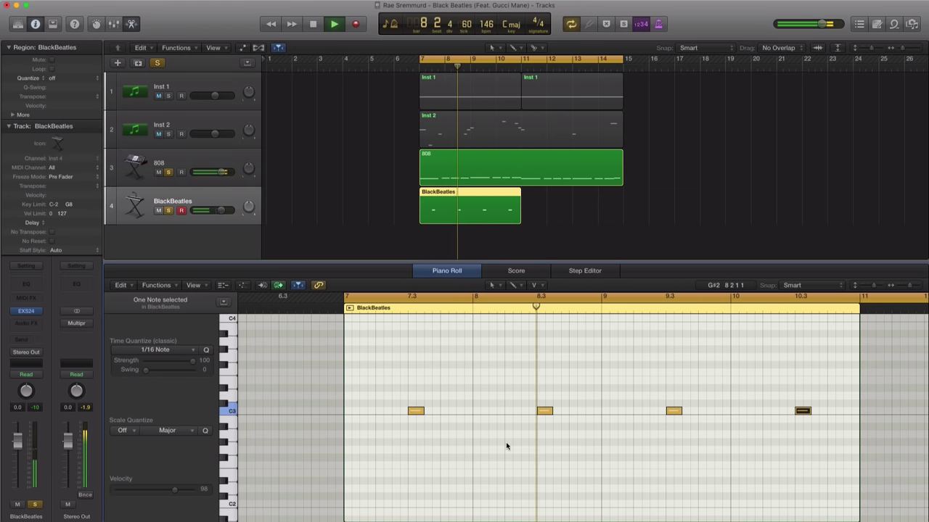
key("space")
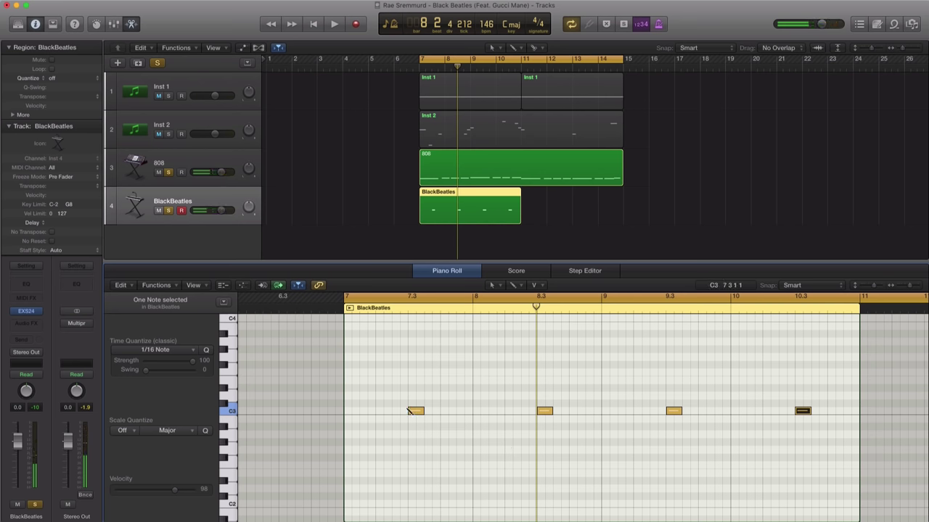
- Add half-beat C#3 notes on beat 3 of bar 7, the second half of beat 1 and beat 3 of bar 8, and play the loop
key("space")
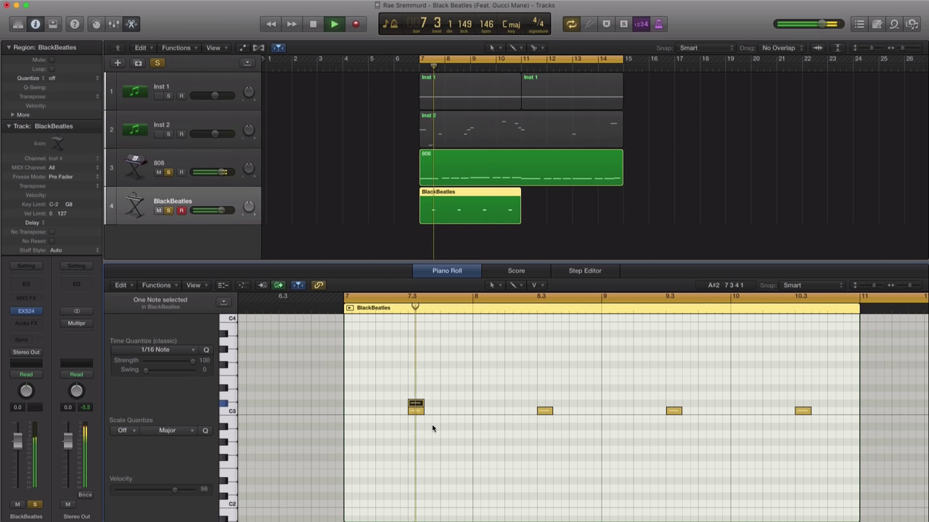
key("space")
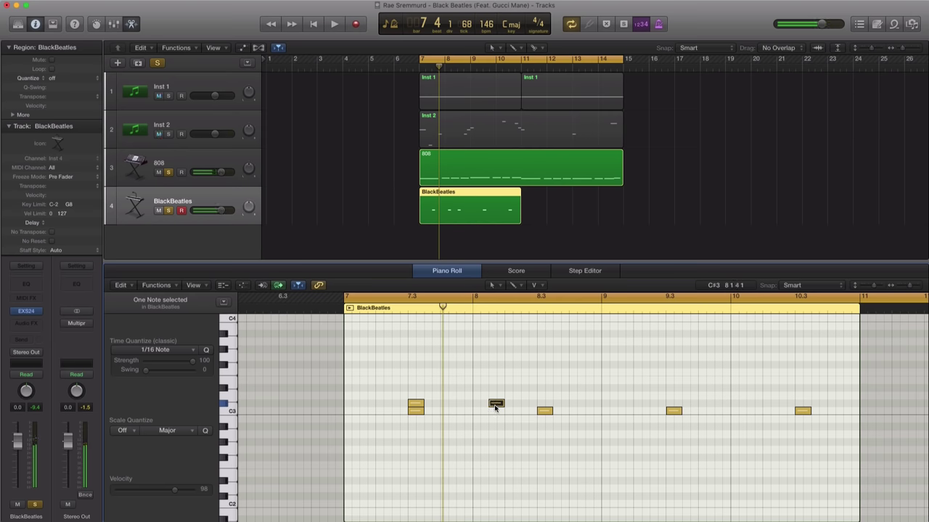
left_click_drag(495, 408, 544, 407)
key("space")
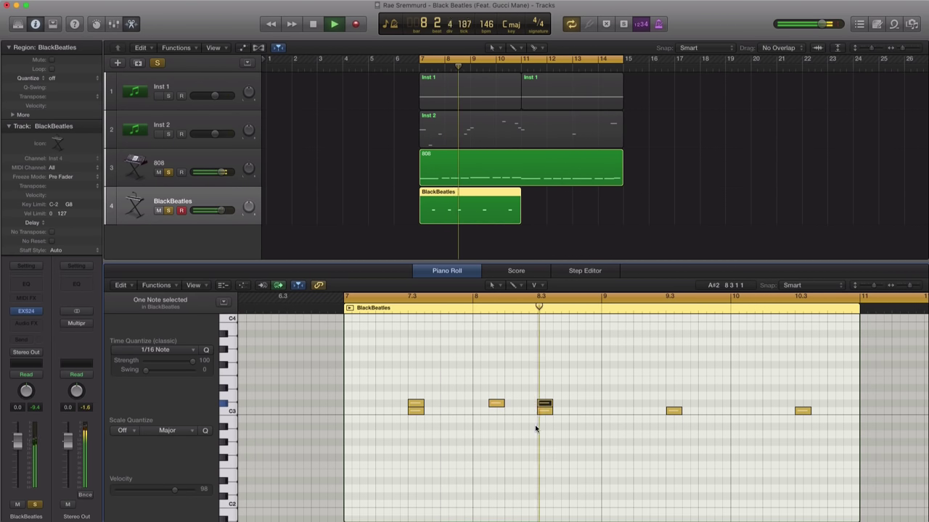
key("space")
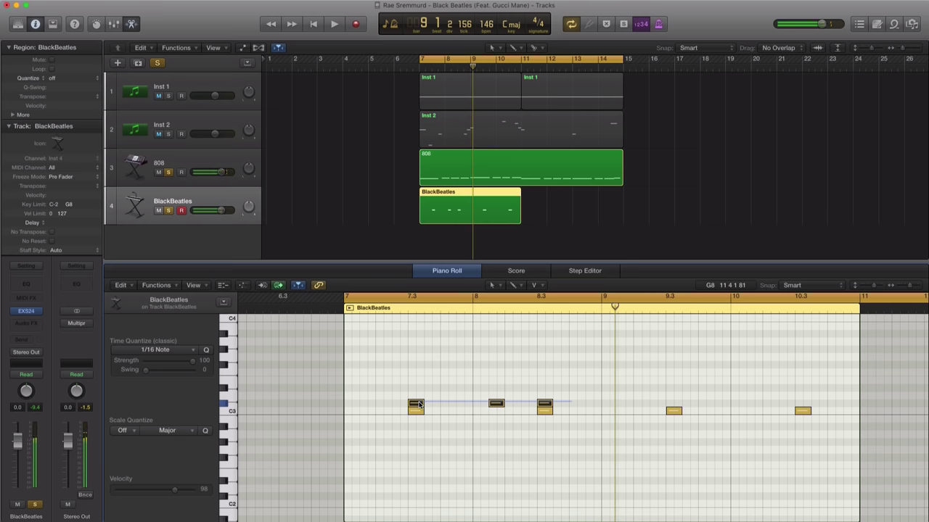
- Copy the three C#3 notes two bars ahead so they start on beat 3 of bar 9, and play the loop
left_click_drag(417, 407, 675, 409)
key("space")
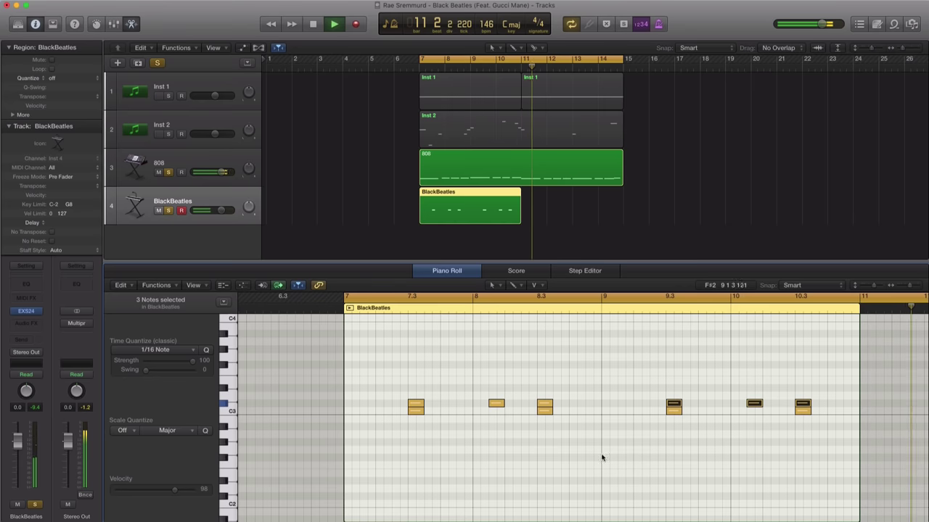
key("space")
- Copy the four-bar BlackBeatles region to bar 11, join both regions into one eight-bar region and play it
left_click_drag(467, 211, 576, 213)
left_click(493, 209, "shift")
right_click(500, 207)
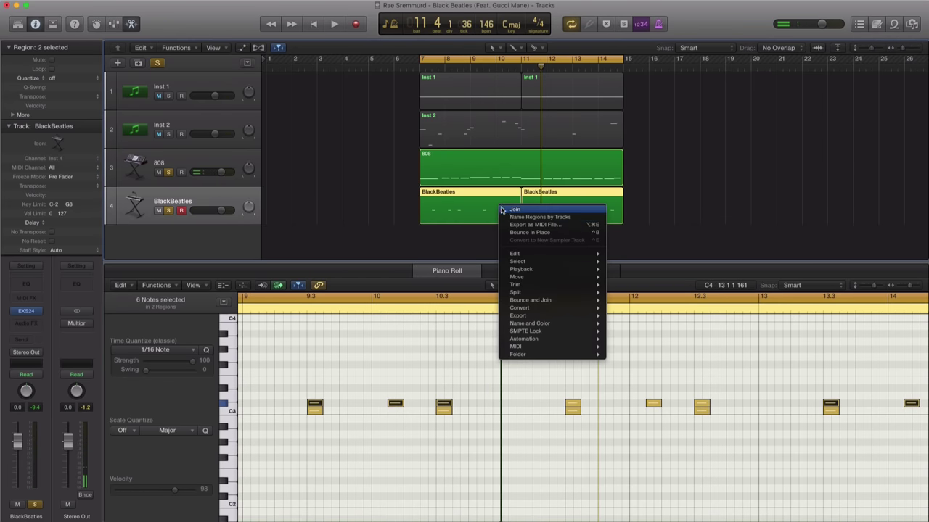
left_click(516, 209)
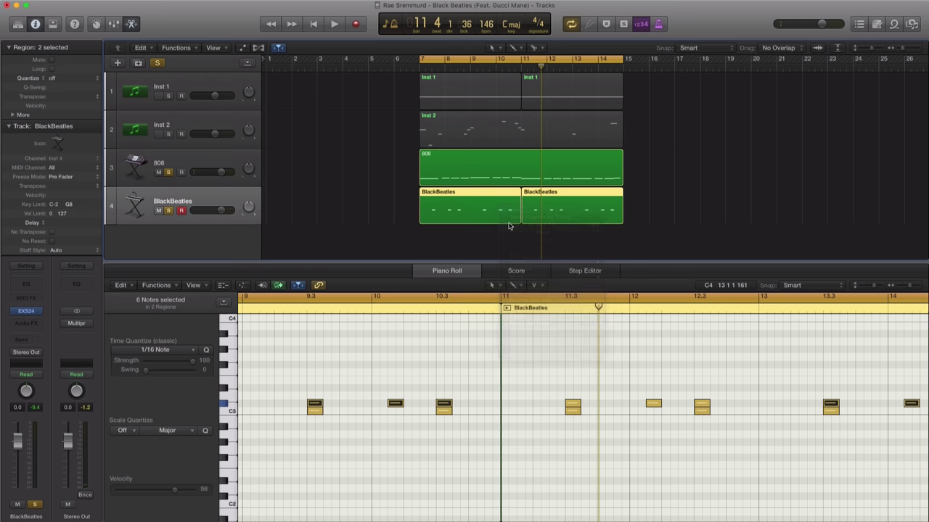
key("space")
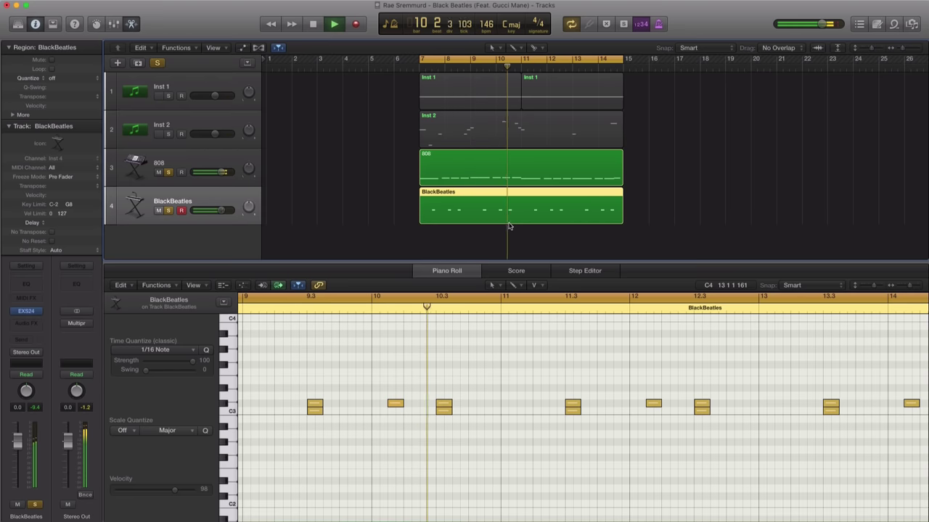
key("space")
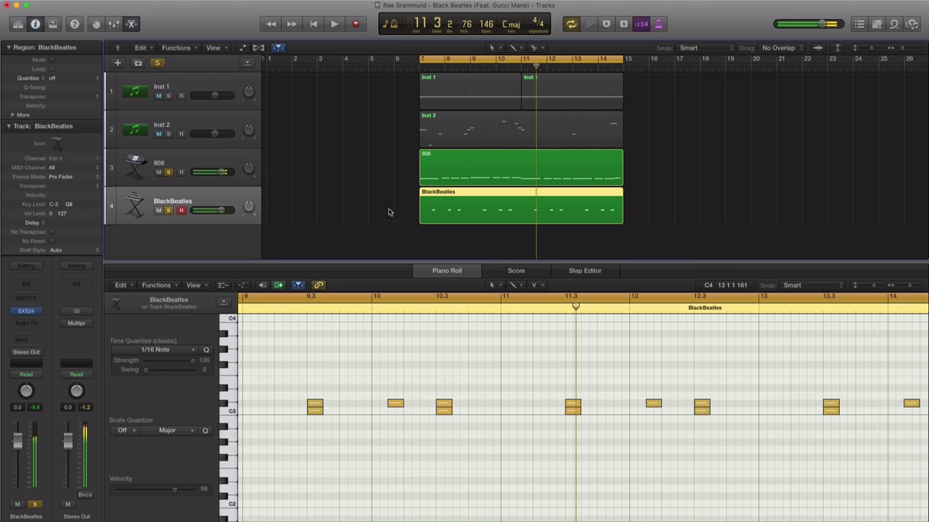
- Duplicate the BlackBeatles drum track, move or copy its eight-bar region onto the new track at bar 7, and unsolo the original track
left_click(138, 63)
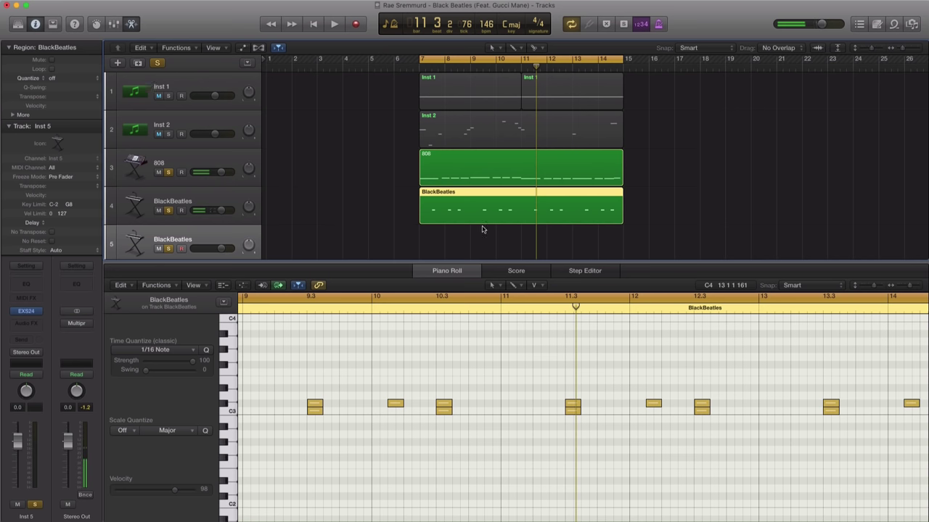
left_click_drag(486, 224, 488, 244)
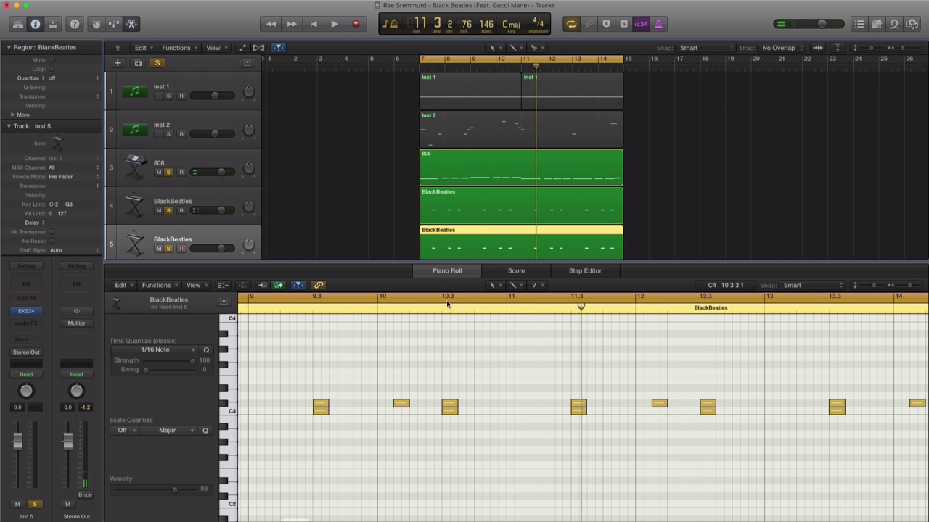
left_click(167, 211)
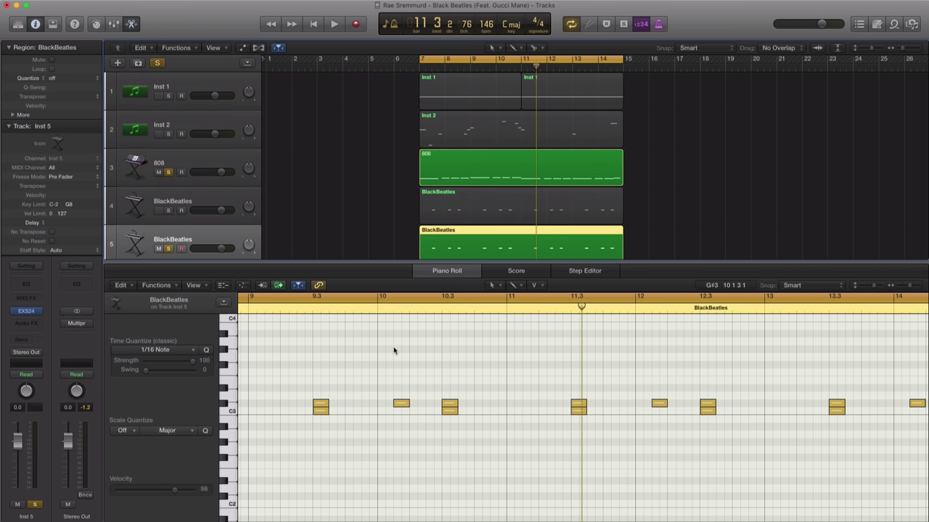
- Draw four back-to-back quarter-beat D3 notes filling beat 1 of bar 7 in the new region
scroll(394, 350, "down", 6)
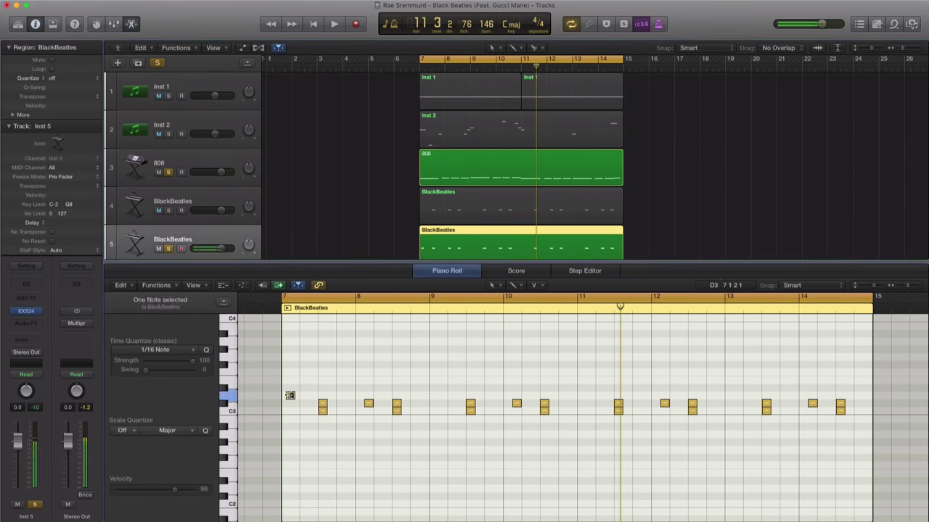
scroll(291, 403, "up", 5)
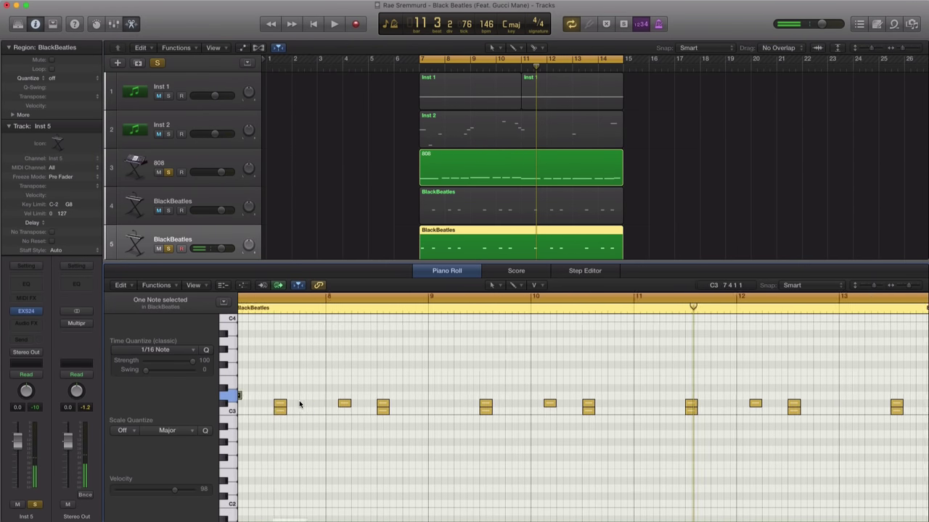
scroll(319, 403, "left", 2)
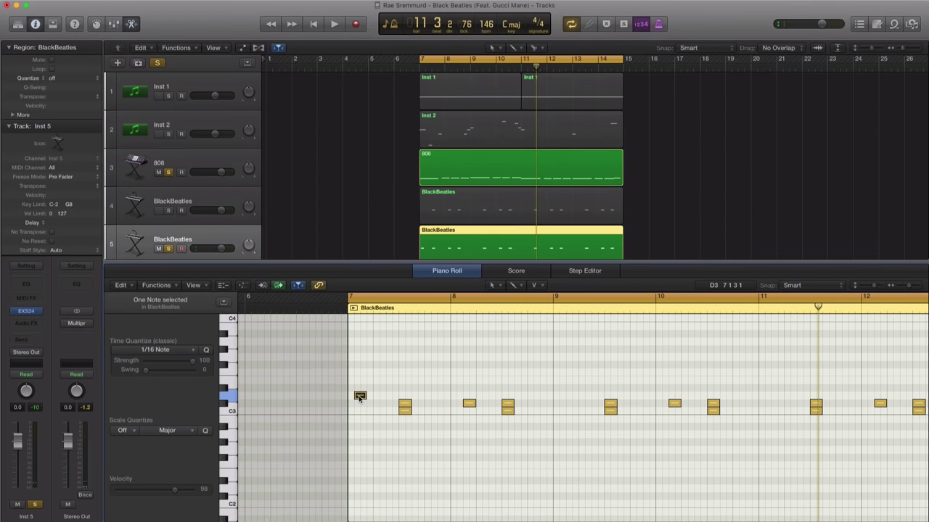
mouse_move(360, 398)
left_mouse_down()
mouse_move(351, 397)
mouse_move(367, 397)
left_mouse_up()
scroll(392, 414, "up", 5)
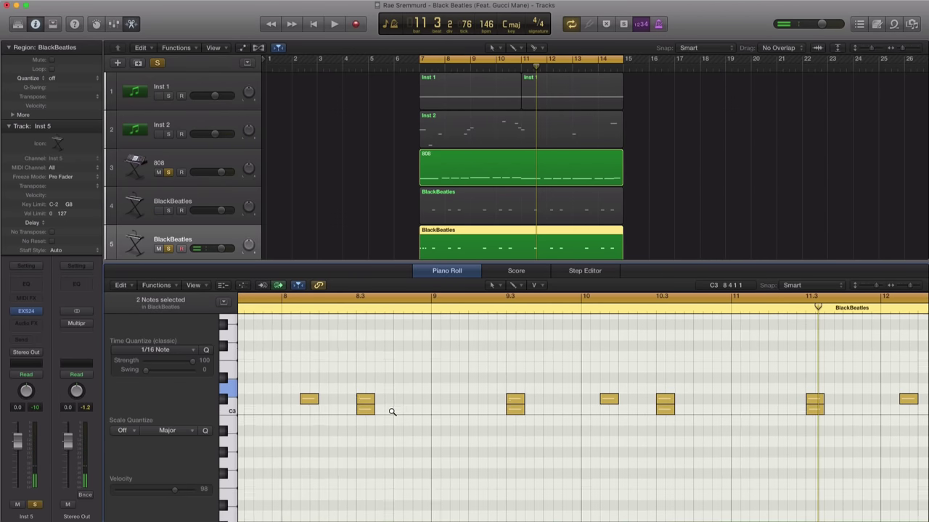
scroll(392, 414, "left", 5)
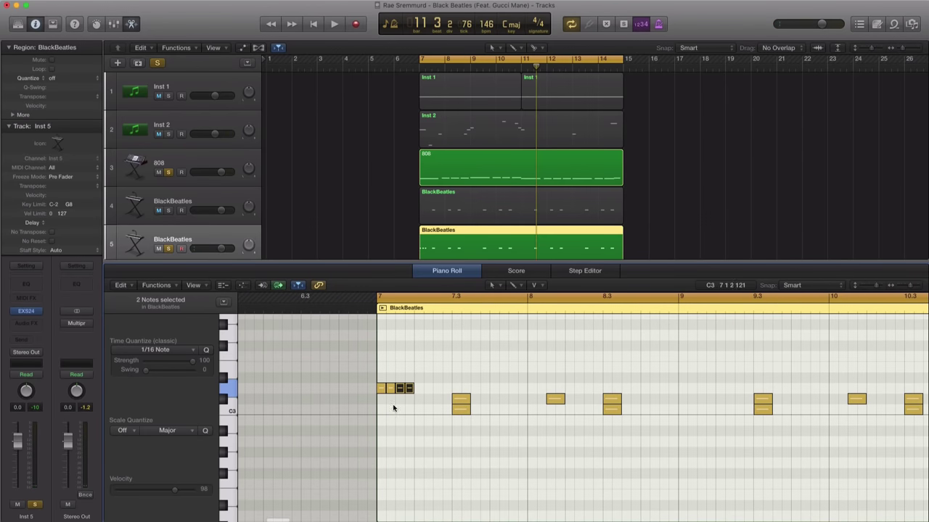
- Shorten the four D3 notes, space them half a beat apart over beats 1 and 2 of bar 7, and play them
left_click_drag(410, 390, 437, 394)
key("space")
key("space")
left_click(427, 394)
key("space")
key("space")
key("space")
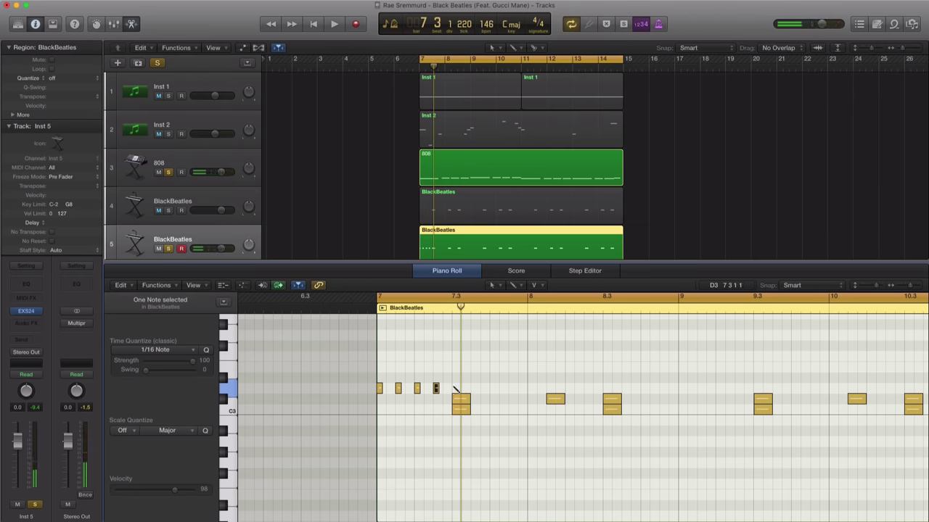
- Add short D3 notes on beat 3 of bar 7 and half a beat after it, and play the bar
key("space")
key("space")
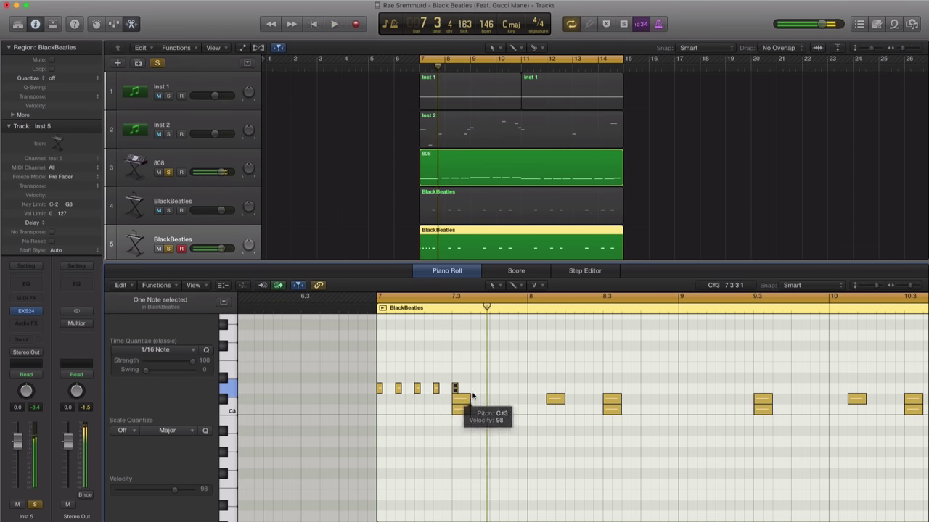
key("space")
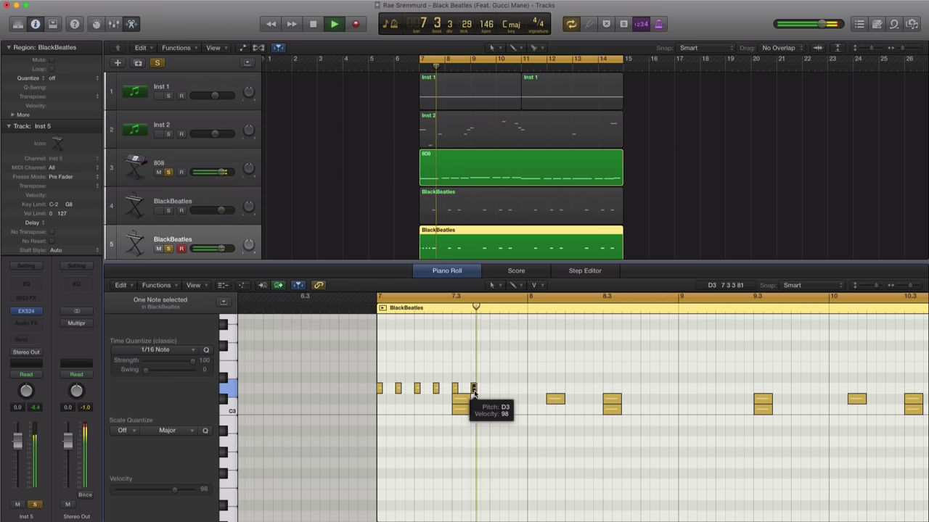
key("space")
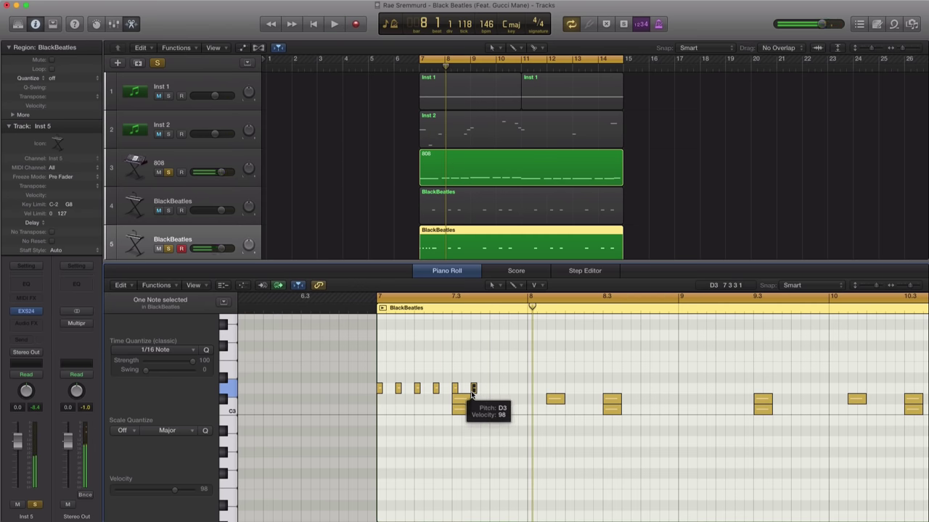
- Fill the half-beat gaps in beat 1 of bar 7 with two short D3 notes and play the pattern repeatedly
key("space")
key("space")
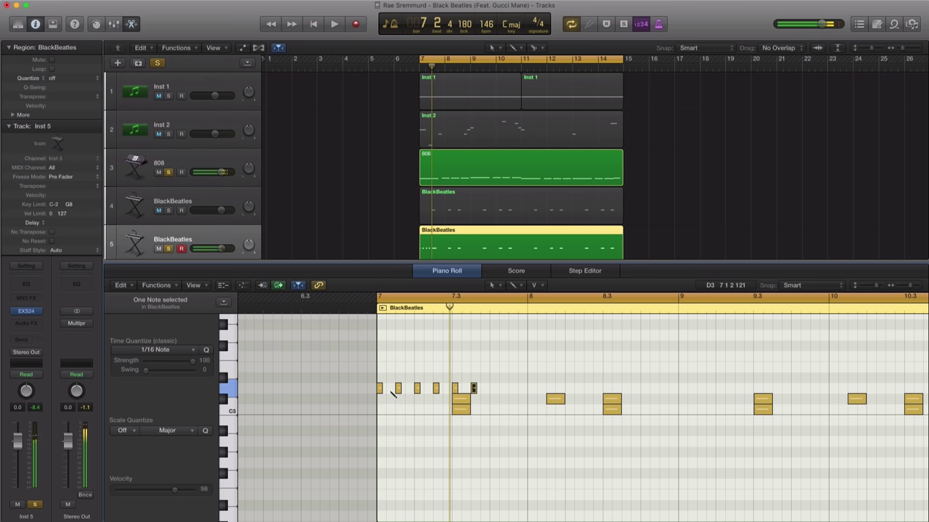
key("space")
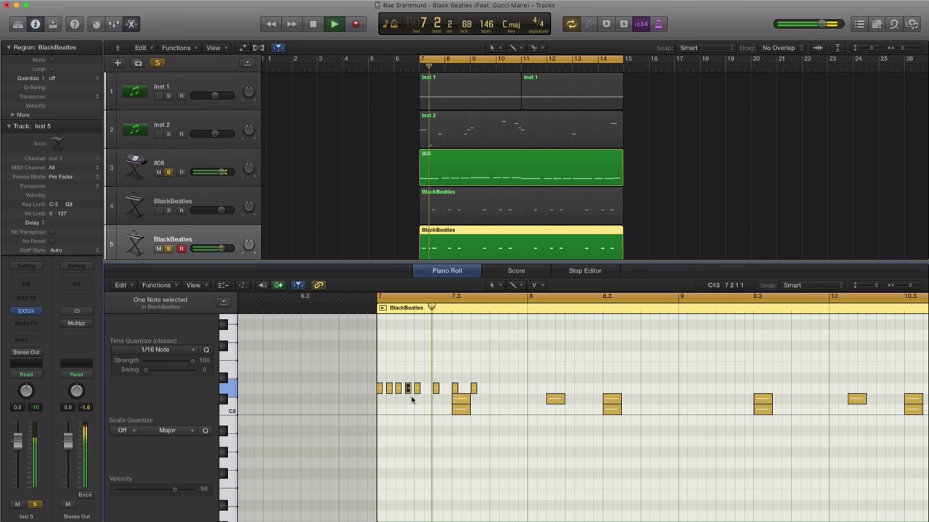
key("space")
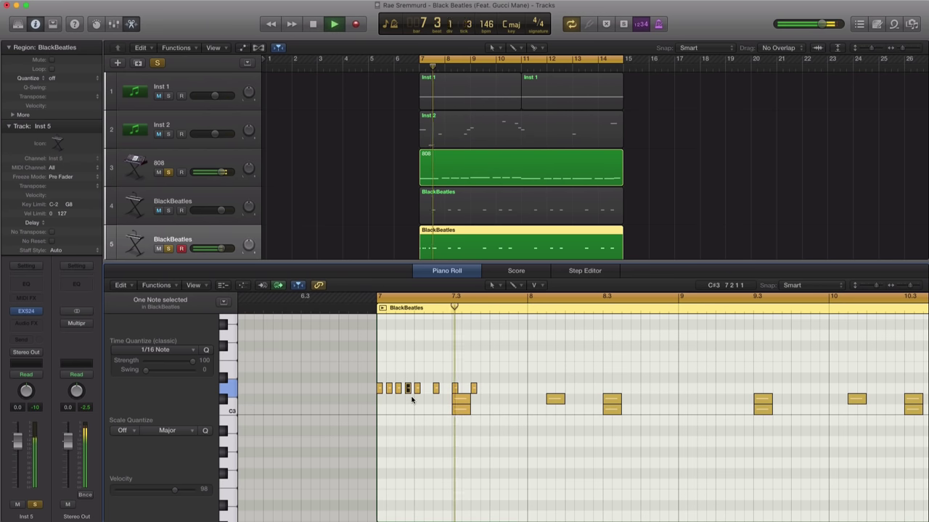
key("space")
key("space")
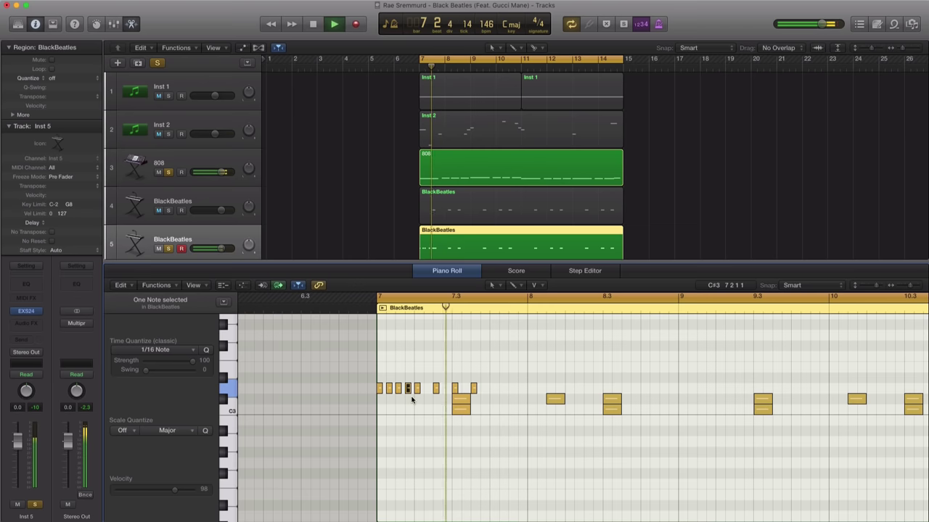
key("space")
key("space")
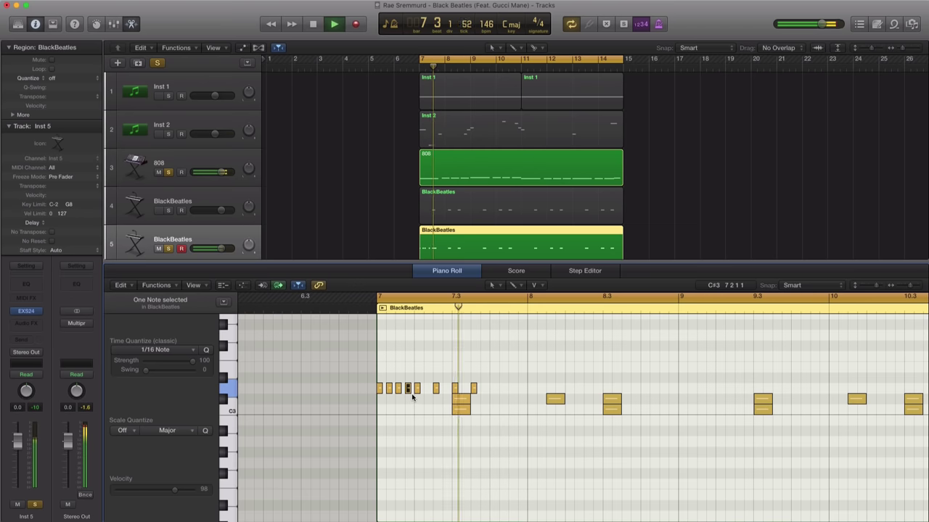
key("space")
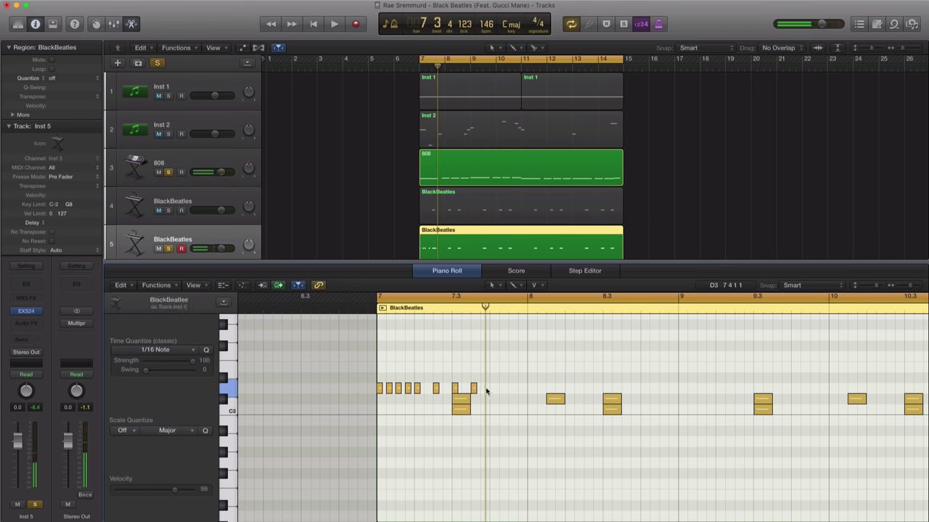
- Copy the eight D3 notes of bar 7 to the start of bar 8
left_click_drag(473, 390, 621, 391)
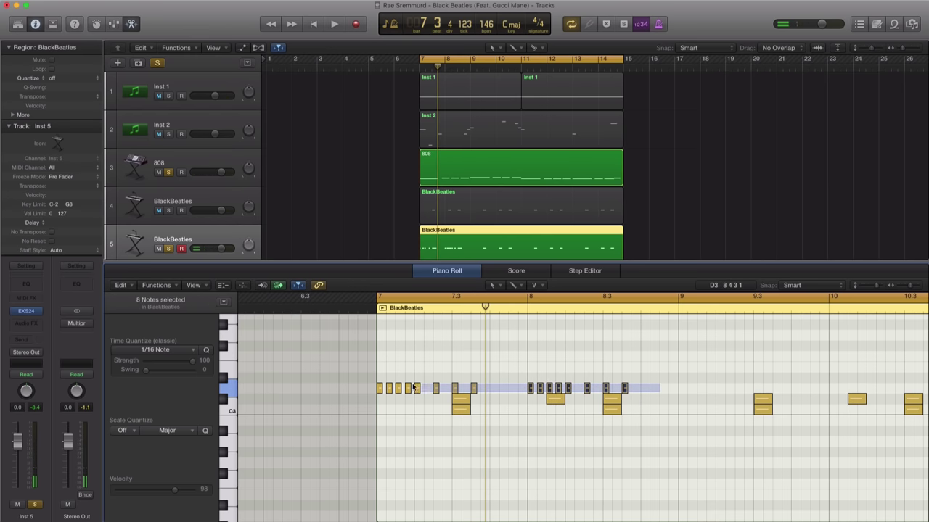
key("z")
left_click(501, 375, "ctrl+alt")
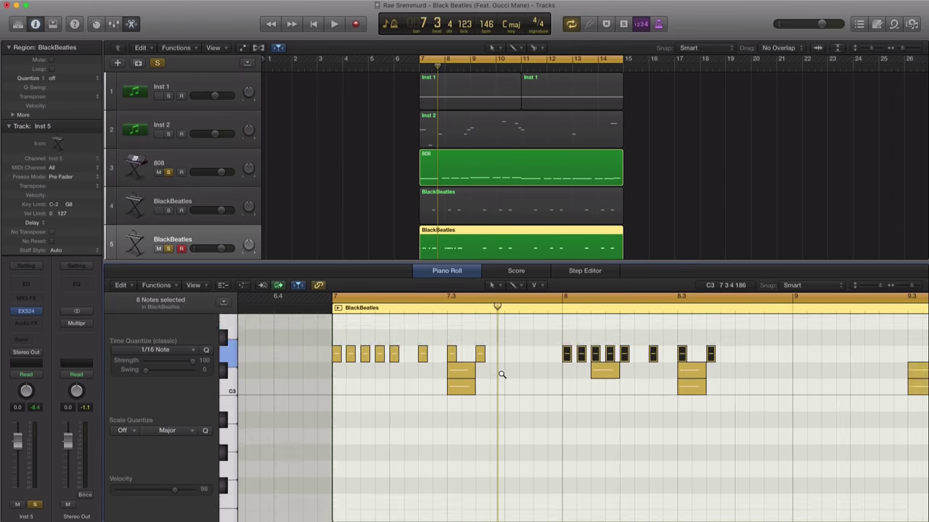
left_click(501, 374, "ctrl+alt")
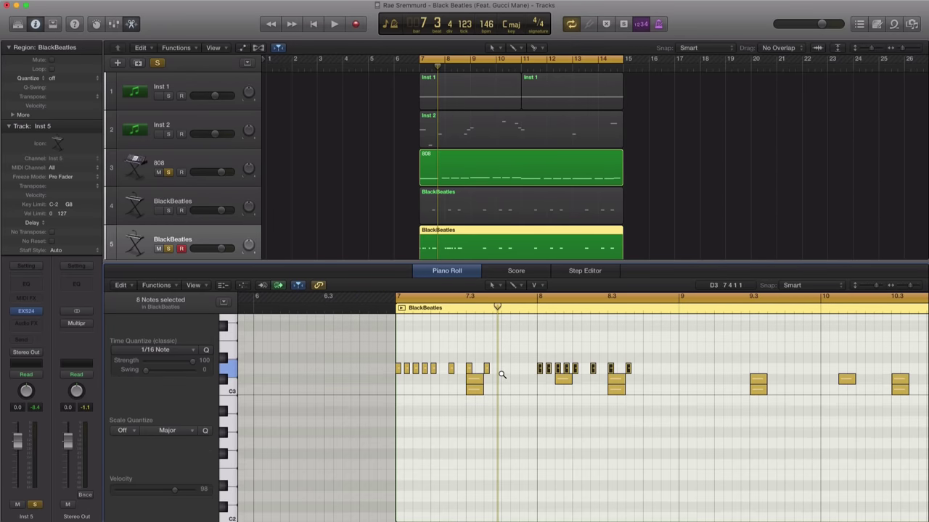
- Copy the sixteen D3 notes of bars 7 and 8 to bars 9 and 10, and play the loop
left_click_drag(595, 368, 682, 378)
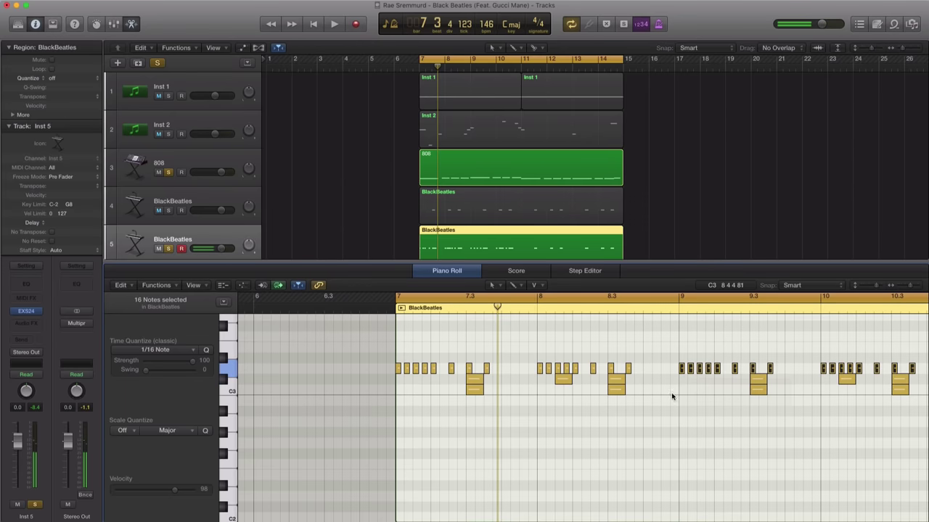
key("space")
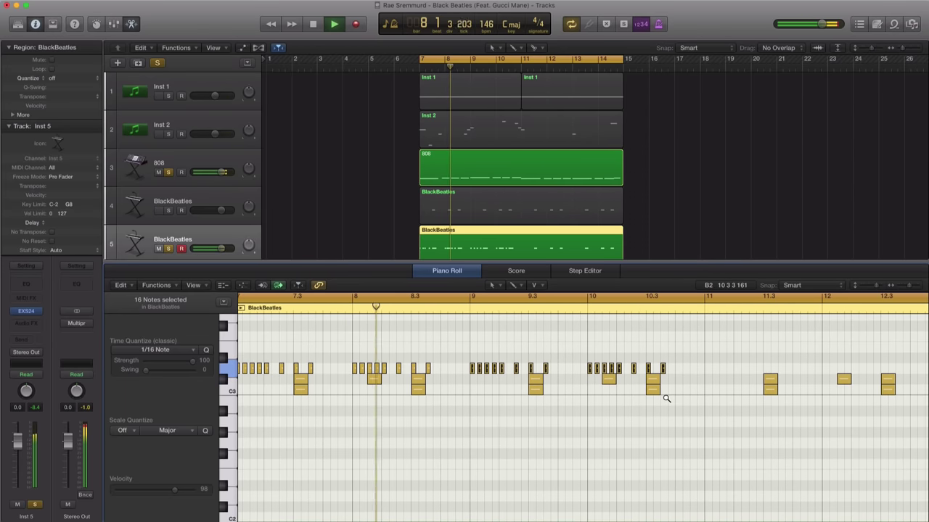
key("super+Left")
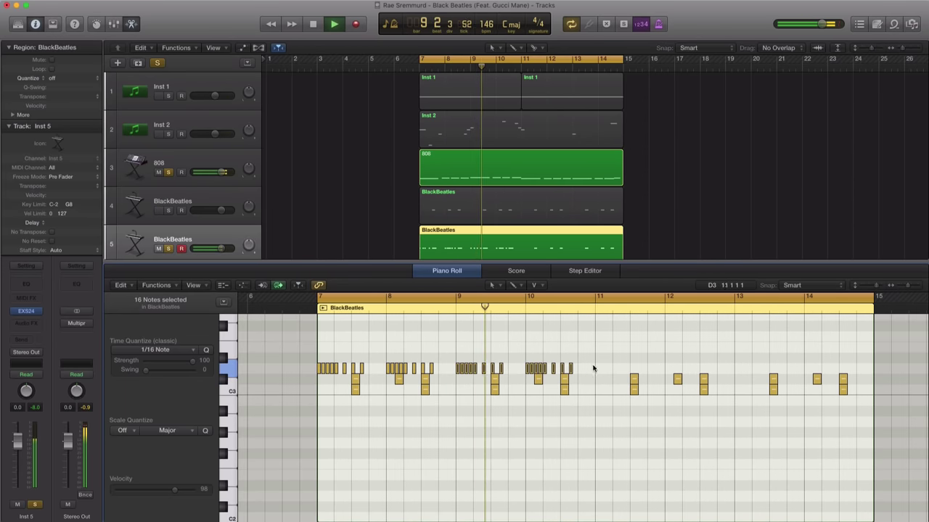
key("super+Right")
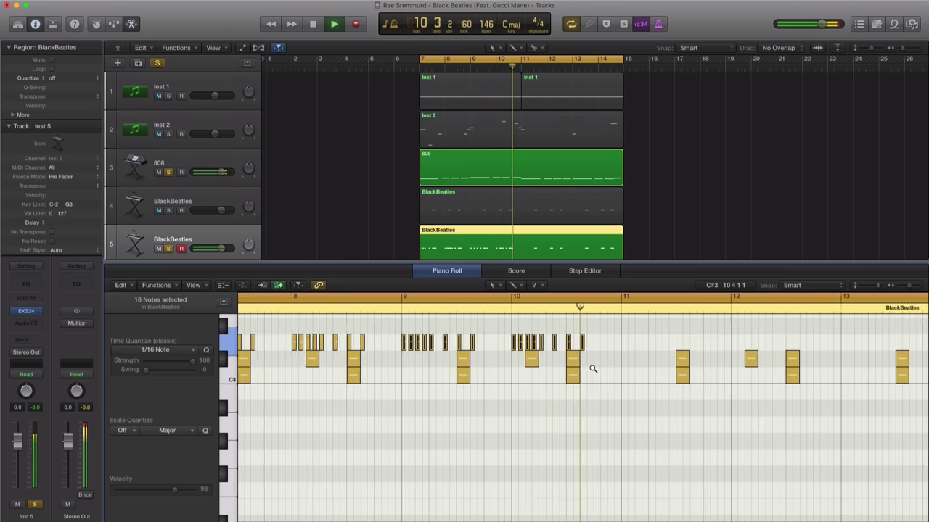
scroll(591, 371, "left", 10)
key("space")
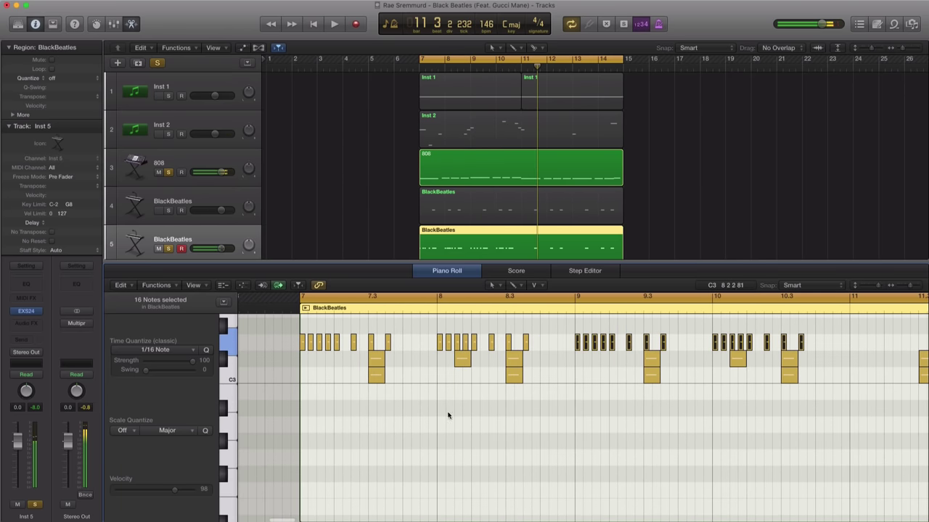
- Add half-beat D#3 notes on beat 4 of bars 8 and 10, and play the loop
scroll(447, 415, "up", 3)
scroll(413, 424, "up", 2)
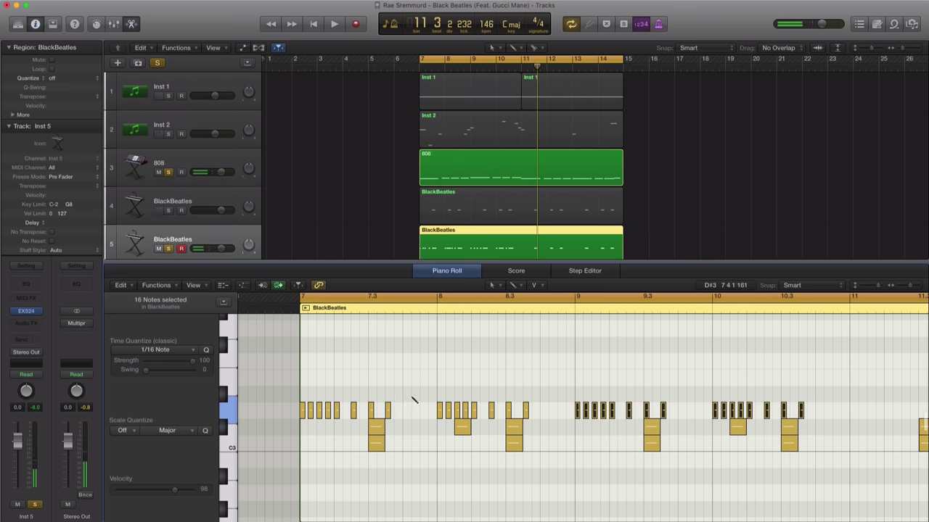
left_click(413, 394)
left_click(414, 396)
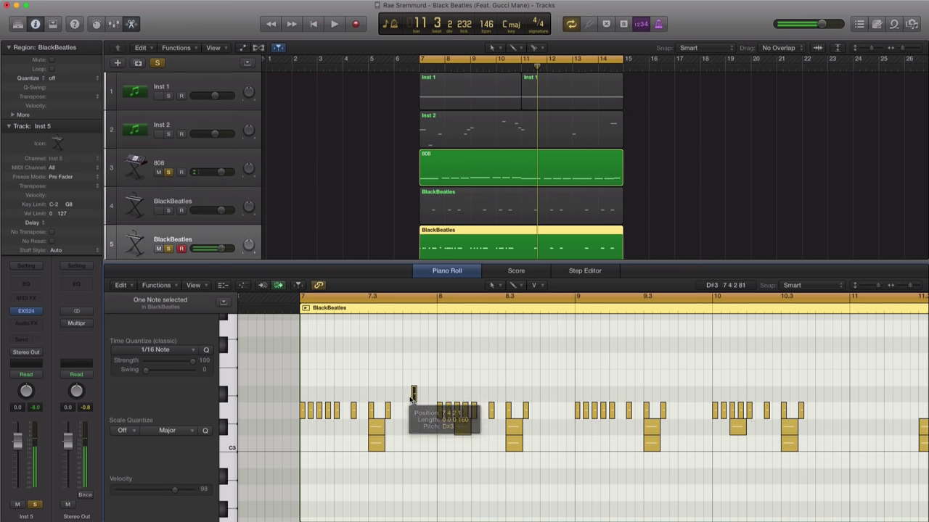
left_click(413, 395)
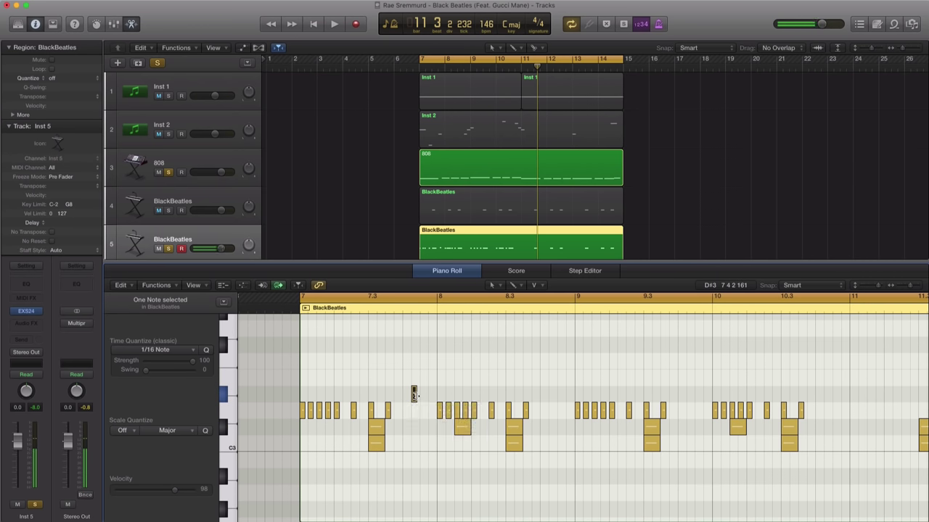
left_click_drag(415, 395, 823, 400)
key("space")
key("space")
key("space")
- Delete all the C3 and C#3 notes from the new track's region, keeping only the D3 and D#3 notes
left_click(648, 436, "ctrl+alt")
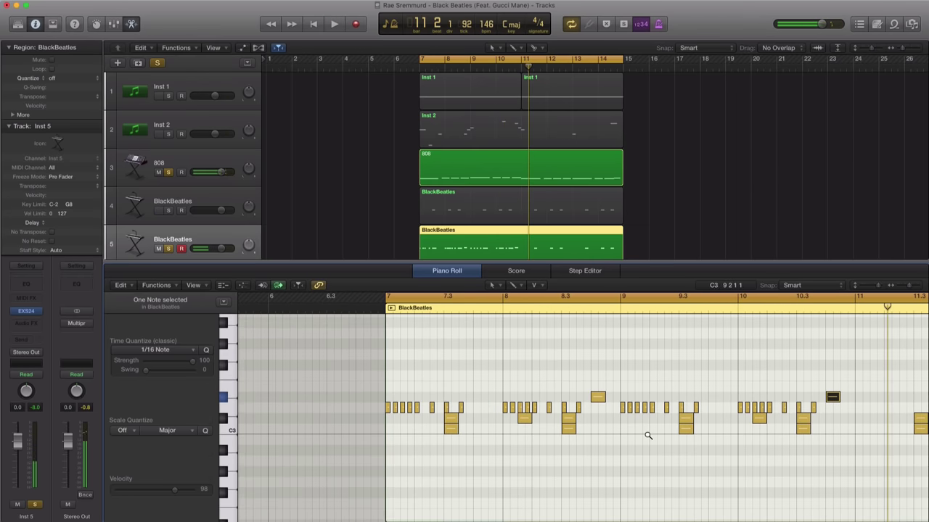
scroll(609, 433, "right", 10)
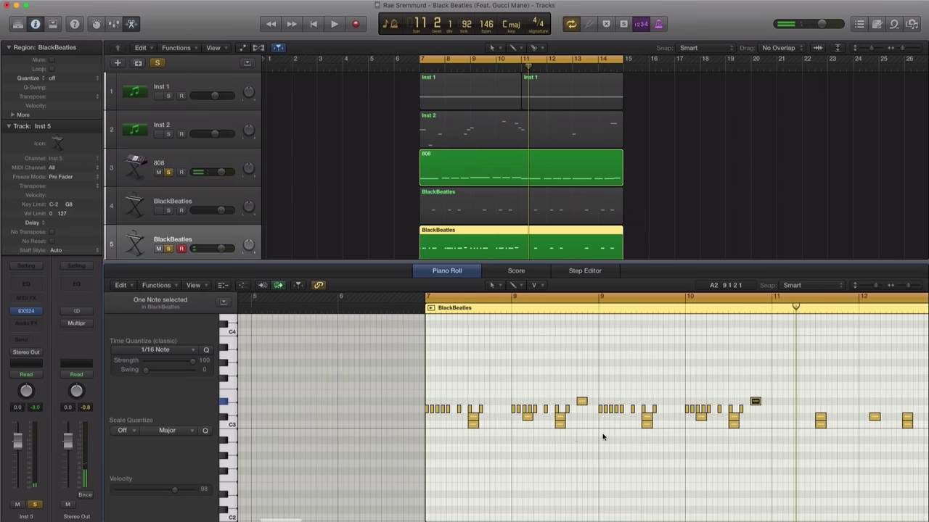
left_click_drag(332, 422, 833, 432)
key("Delete")
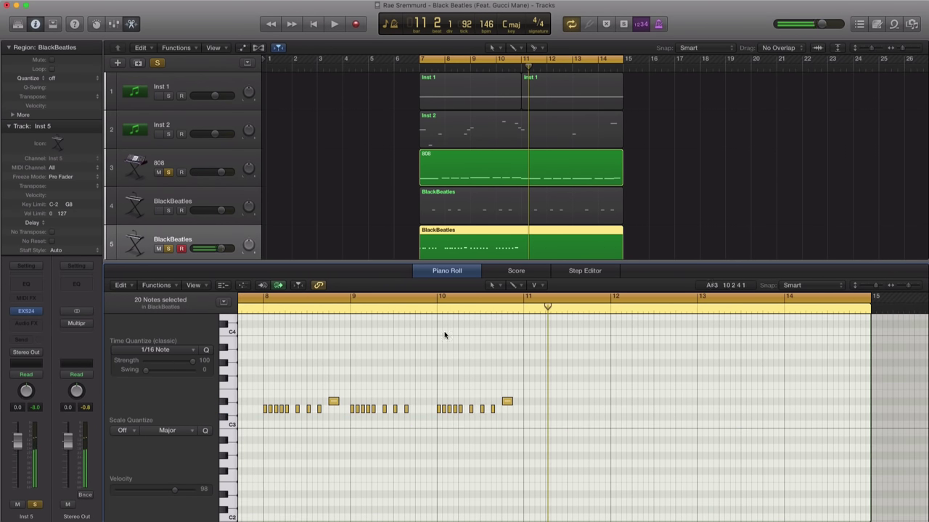
- Copy the D3 and D#3 notes of bars 7 to 10 to bar 11, and play the loop
scroll(559, 419, "left", 5)
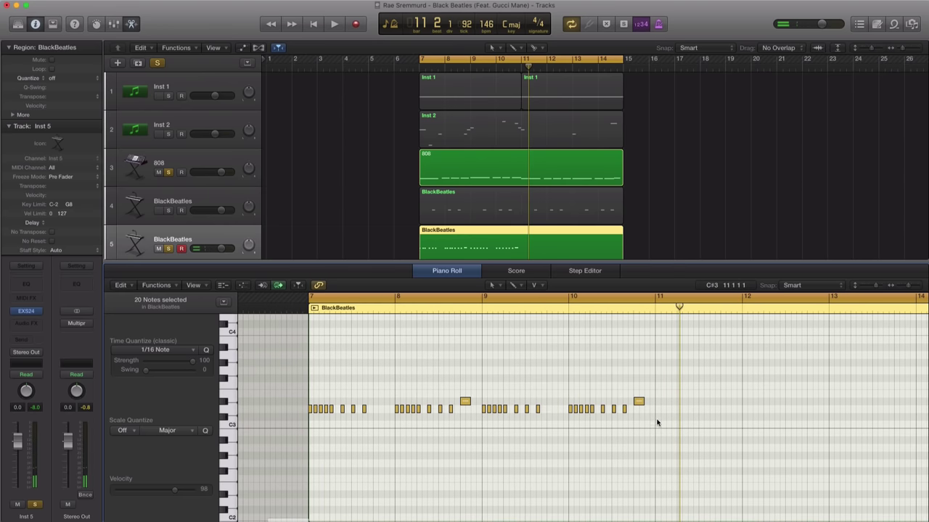
mouse_move(658, 417)
left_mouse_down()
mouse_move(383, 366)
mouse_move(311, 371)
mouse_move(310, 410)
mouse_move(660, 414)
left_mouse_up()
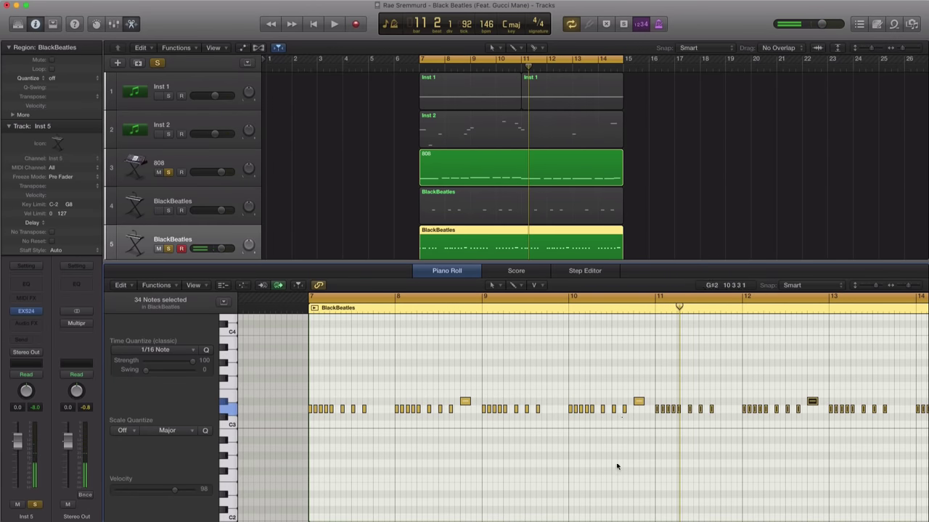
key("space")
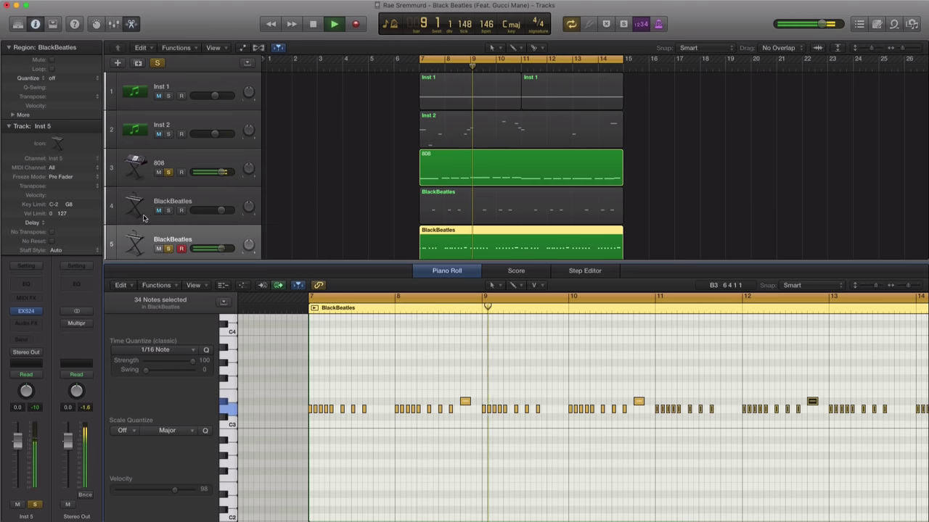
- Lower track 5's volume to -4.6 dB and stop playback
left_click_drag(223, 249, 216, 250)
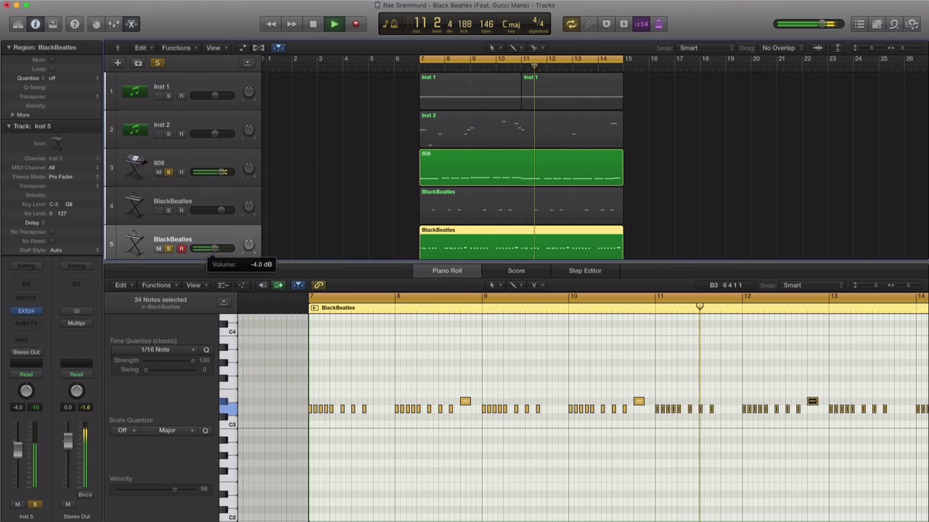
left_click_drag(215, 249, 212, 249)
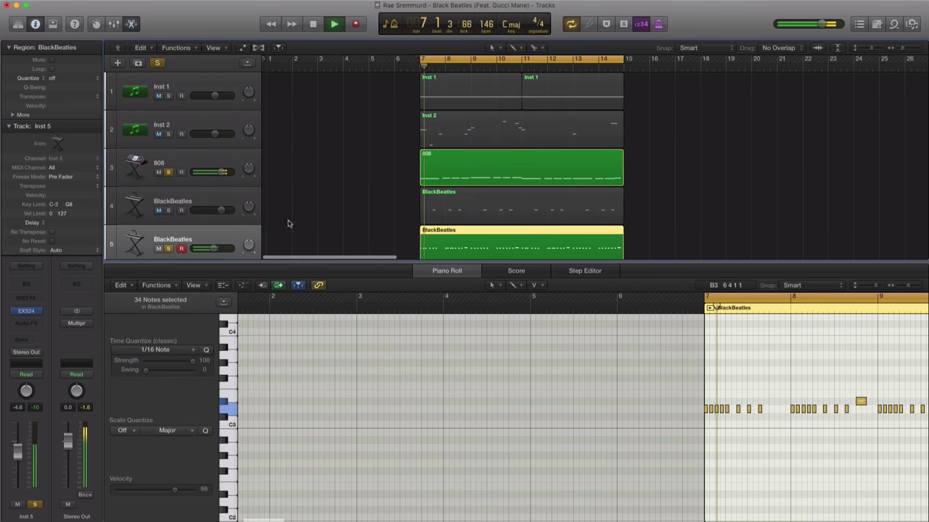
key("space")
- Duplicate the track 5 instrument onto a new track 6, solo track 4 as well, and play the loop
scroll(305, 206, "down", 2)
scroll(276, 201, "down", 1)
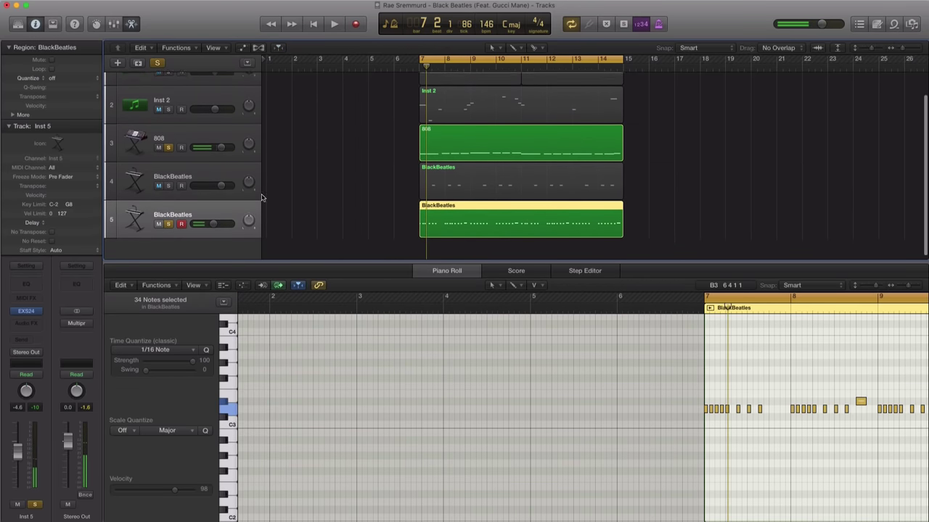
left_click(138, 64)
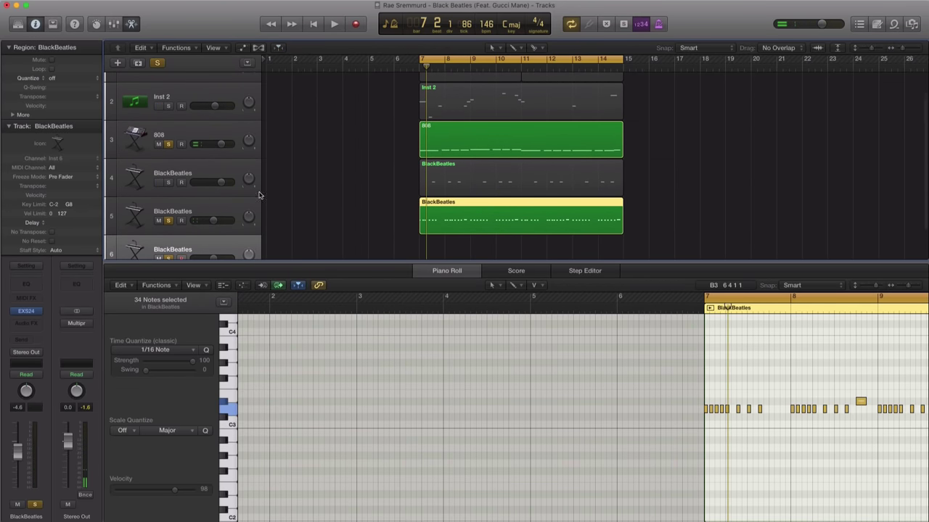
left_click(168, 182)
key("space")
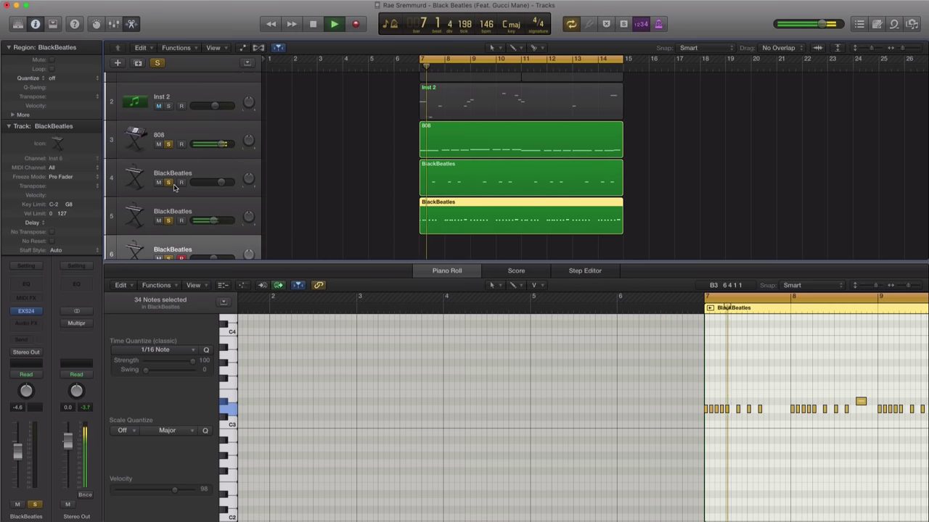
scroll(188, 210, "down", 3)
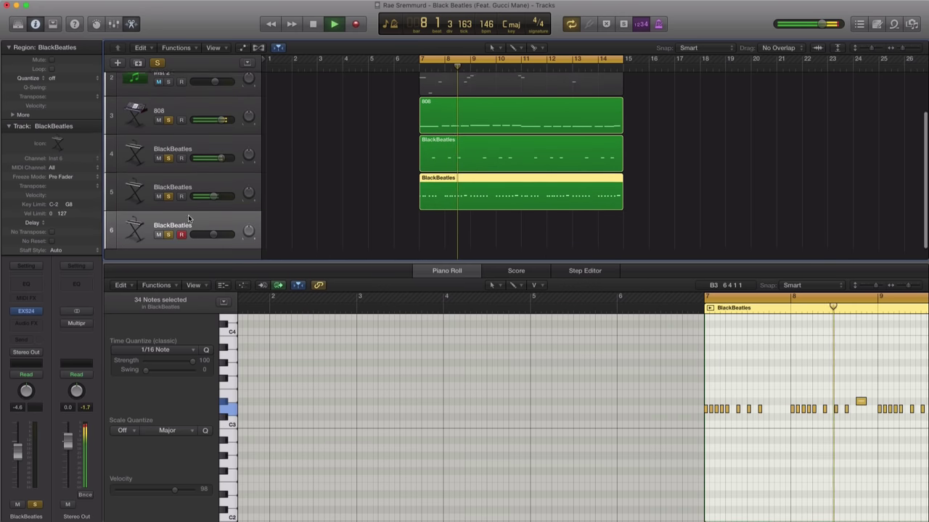
- Stop playback and copy the 808 region from track 3 to track 6 at bar 7
left_click(196, 220)
key("space")
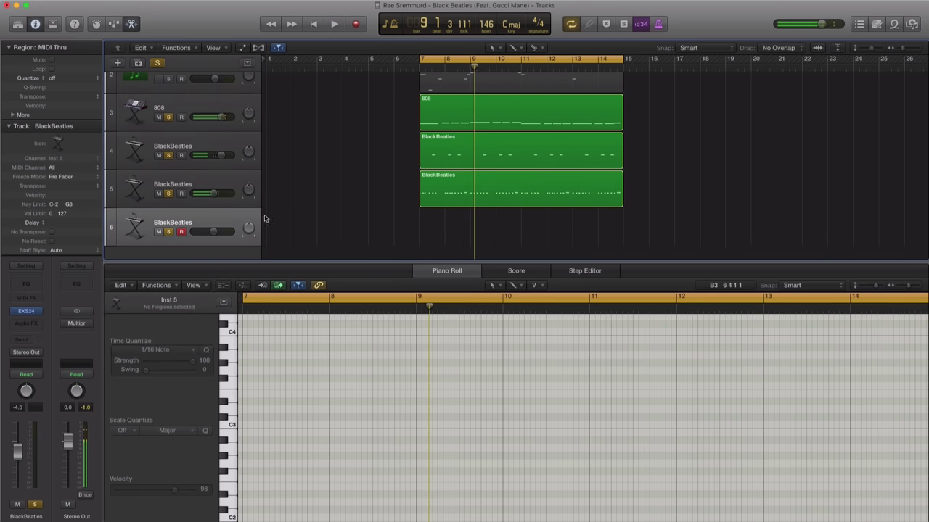
left_click_drag(516, 123, 512, 215)
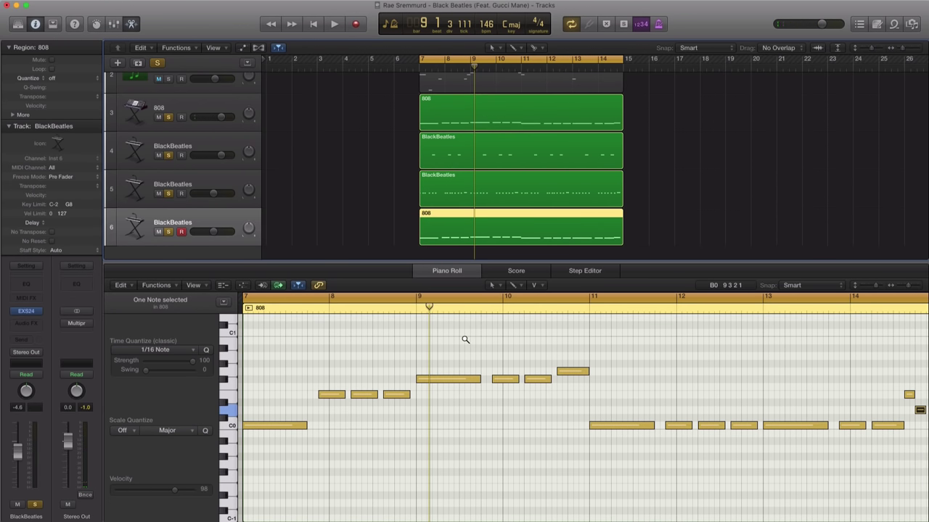
scroll(465, 340, "left", 3)
scroll(465, 339, "down", 3)
scroll(466, 339, "left", 4)
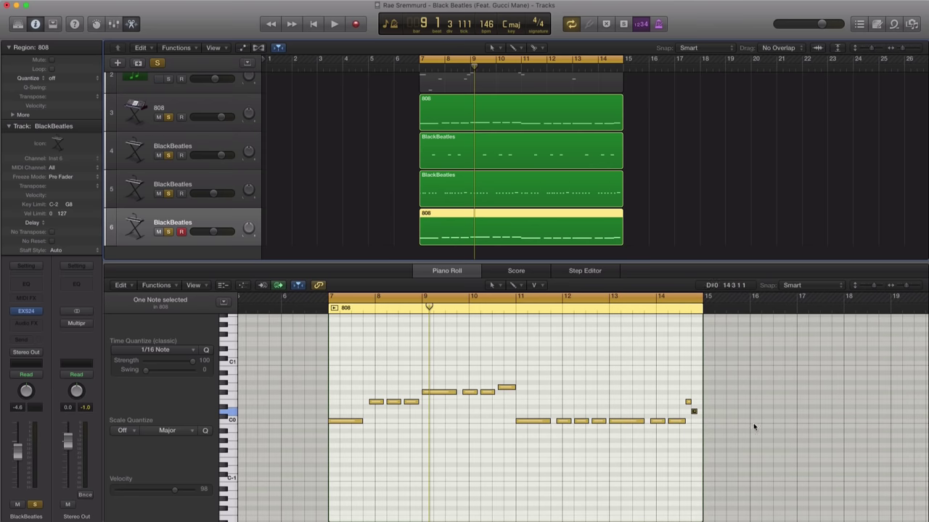
- Lower the raised notes in bars 7 to 10 of the copied 808 region to C0
left_click_drag(552, 392, 378, 385)
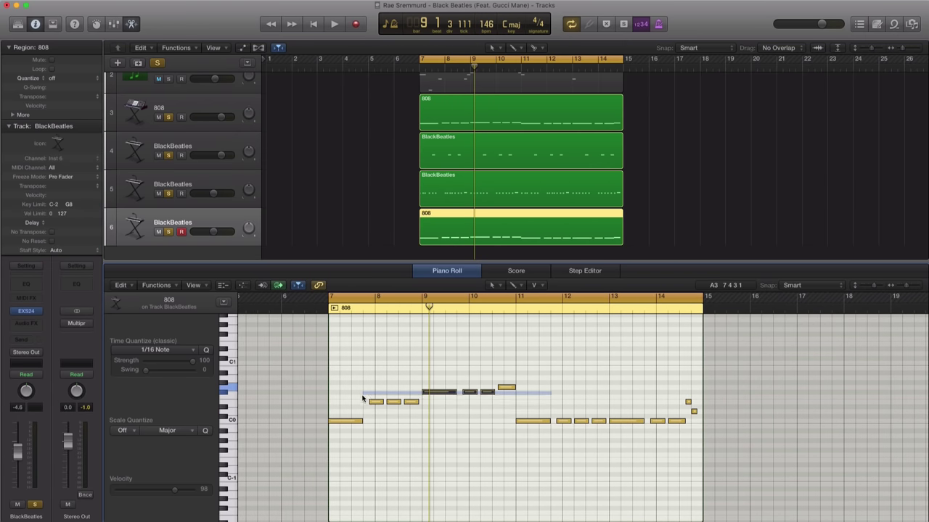
left_click_drag(538, 398, 375, 423)
left_click(448, 432)
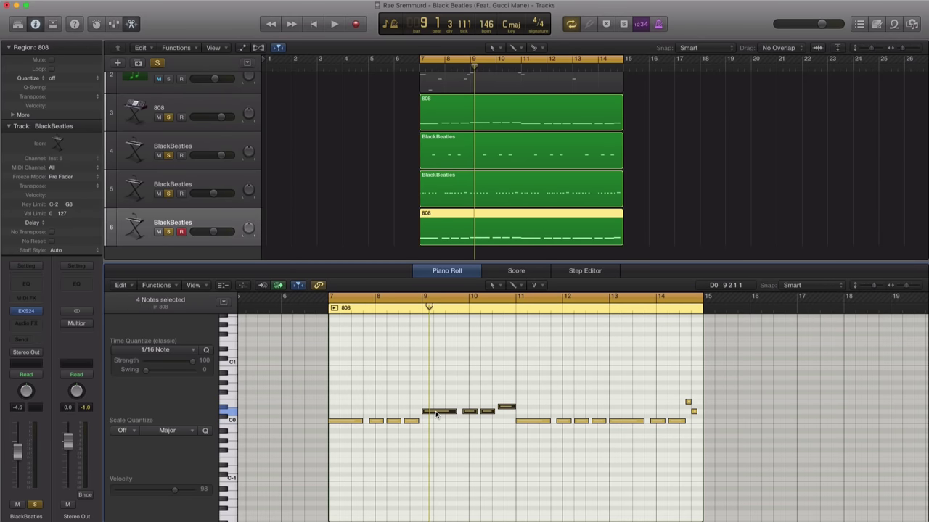
left_click_drag(436, 415, 436, 425)
left_click(493, 434)
left_click_drag(504, 417, 503, 426)
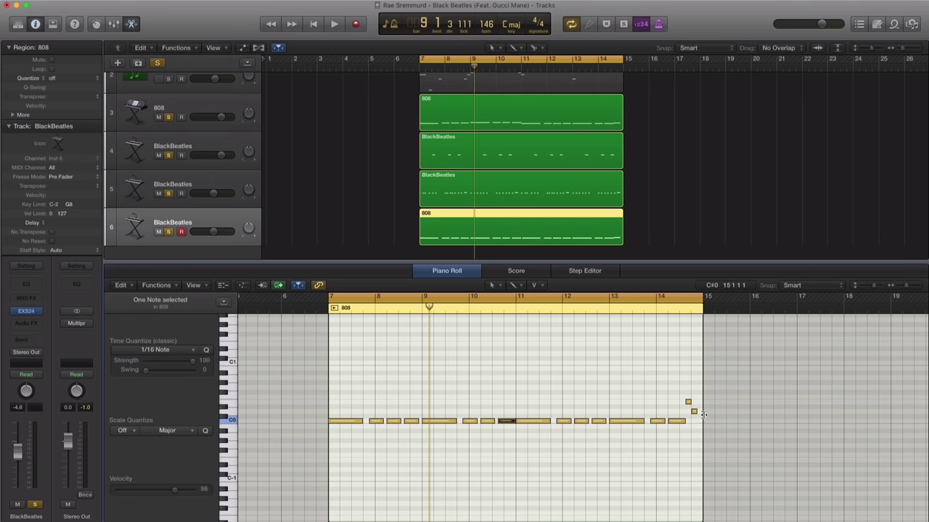
- Lower the last two notes of bar 14 to C0, move all the region's notes up to F3, and play the loop
left_click_drag(703, 415, 692, 415)
key("super+z")
left_click(694, 413)
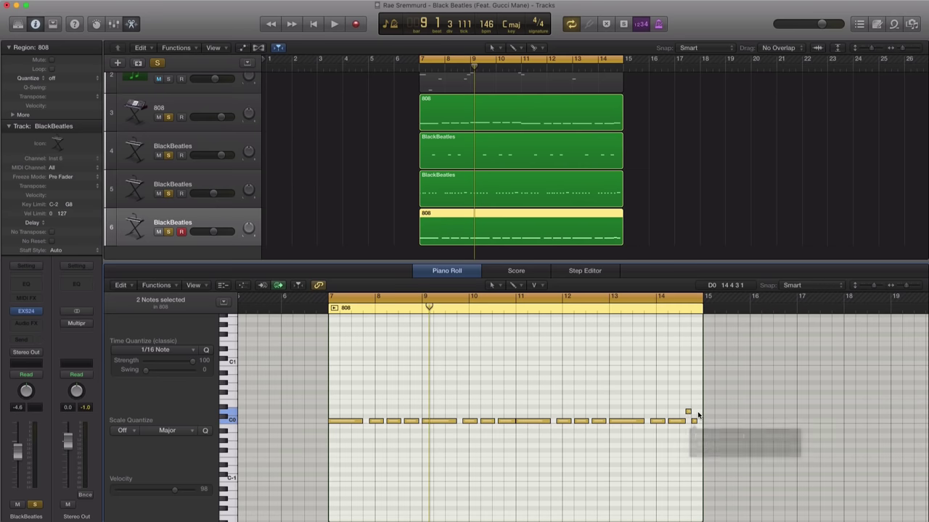
mouse_move(688, 414)
left_mouse_down()
mouse_move(688, 423)
mouse_move(491, 408)
mouse_move(331, 421)
mouse_move(346, 410)
mouse_move(346, 297)
mouse_move(345, 345)
mouse_move(344, 325)
left_mouse_up()
key("space")
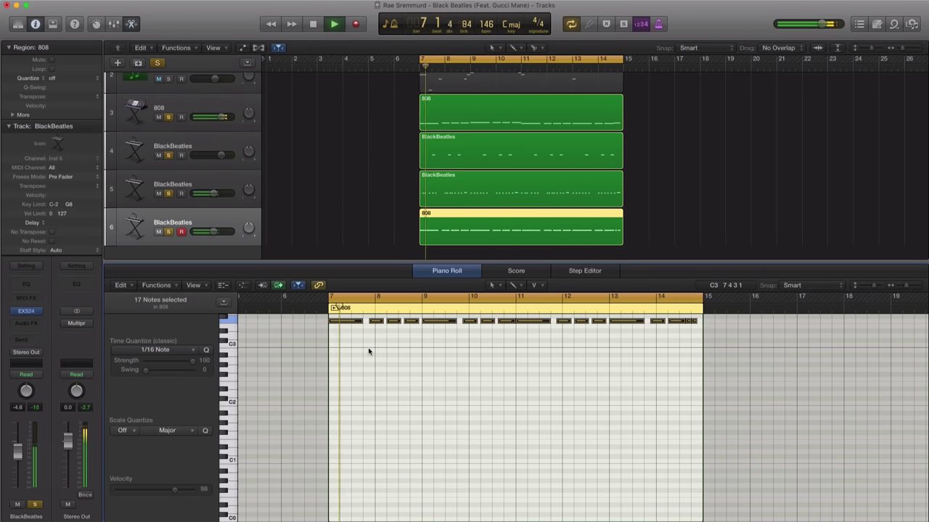
- Solo only tracks 5 and 6 during playback and raise track 6's volume to -0.3 dB
left_click_drag(213, 232, 219, 231)
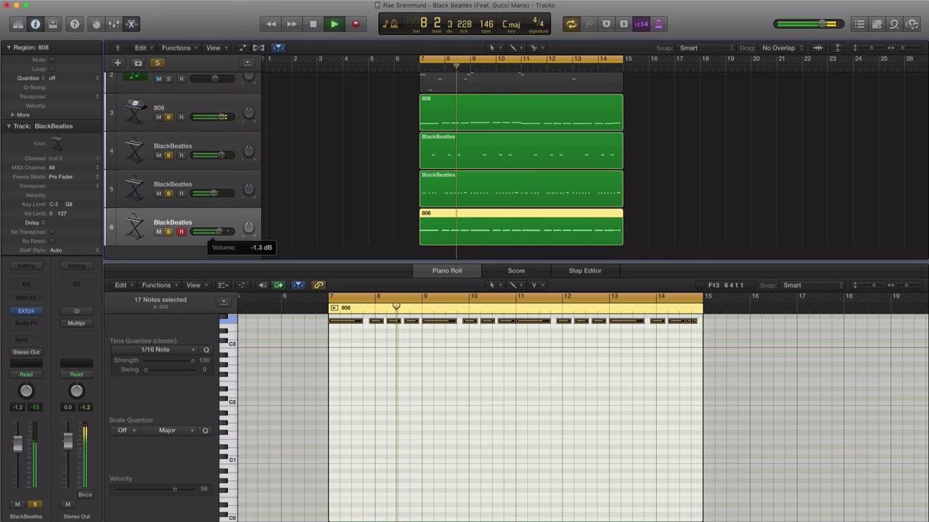
left_click(168, 194)
left_click(168, 155)
left_click(168, 117)
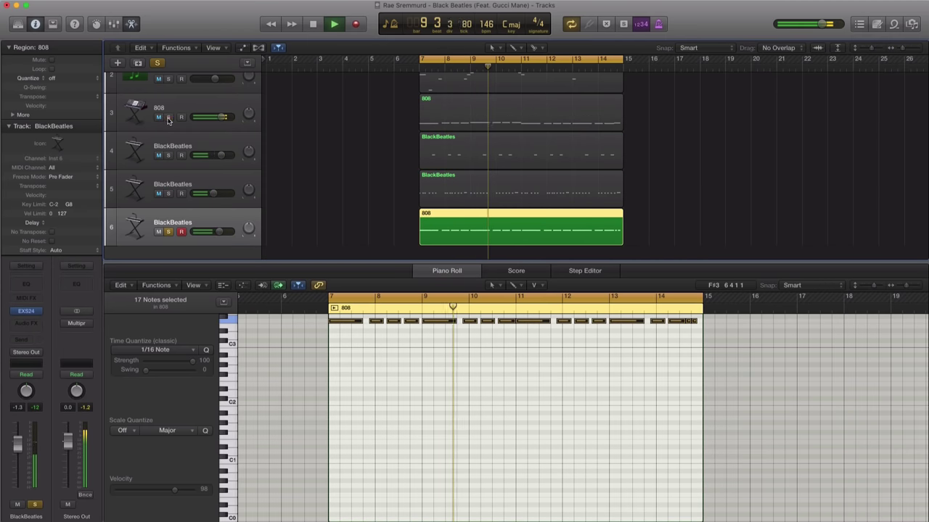
left_click(169, 194)
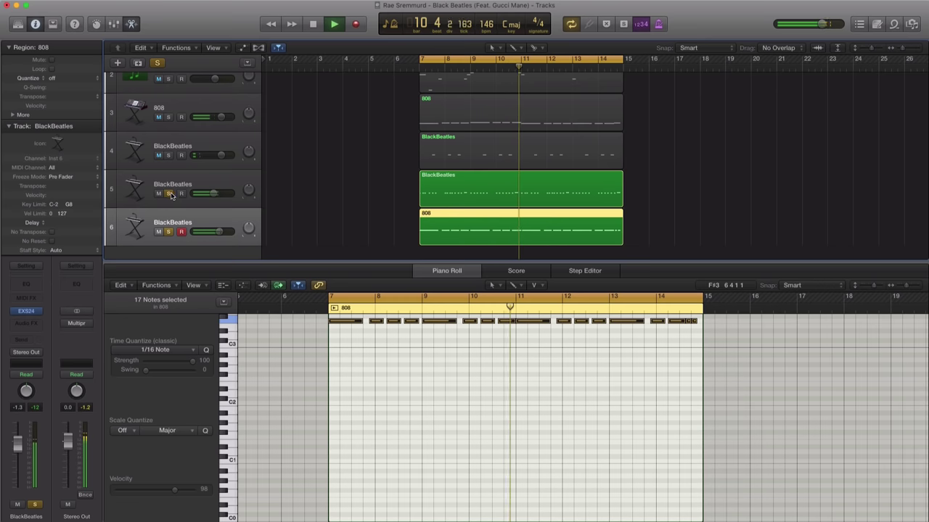
left_click_drag(208, 230, 209, 230)
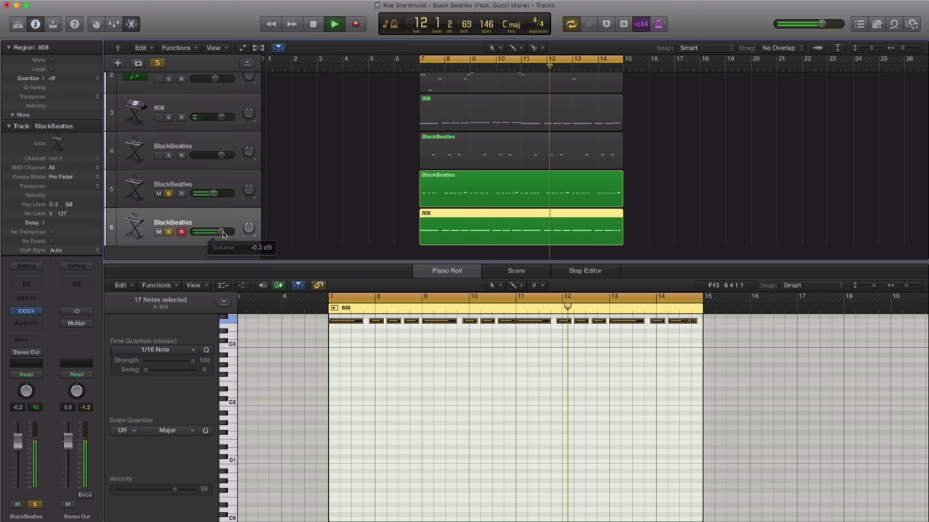
- Solo track 4 and the 808 track again, play the loop, and slightly lower the 808 track's volume
left_click(168, 155)
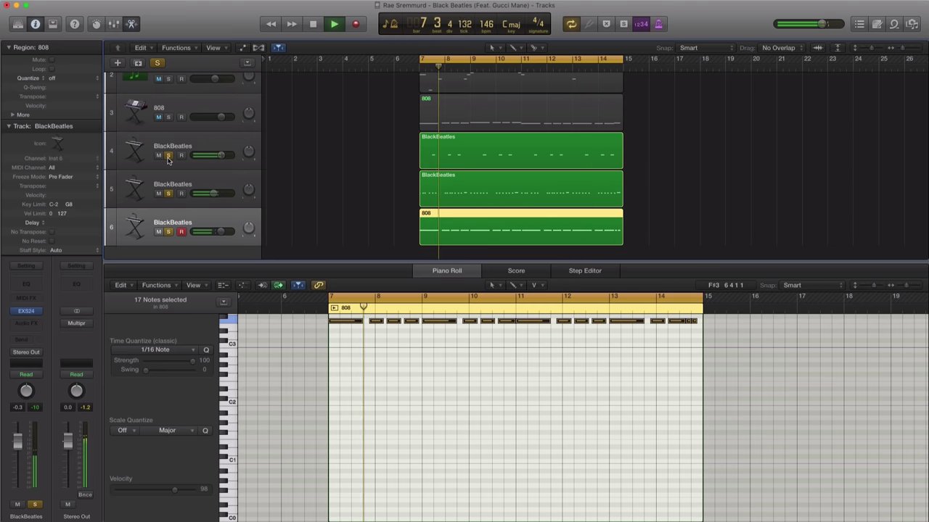
key("space")
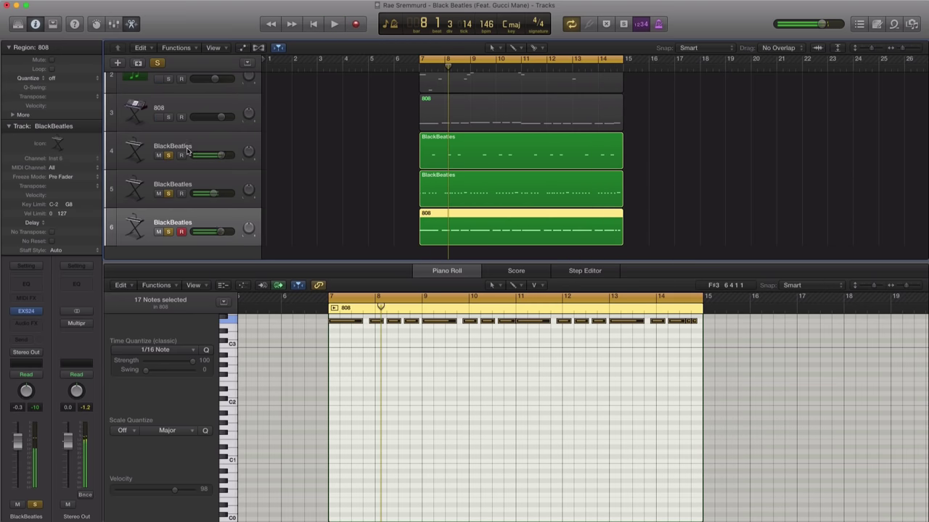
left_click(167, 117)
key("space")
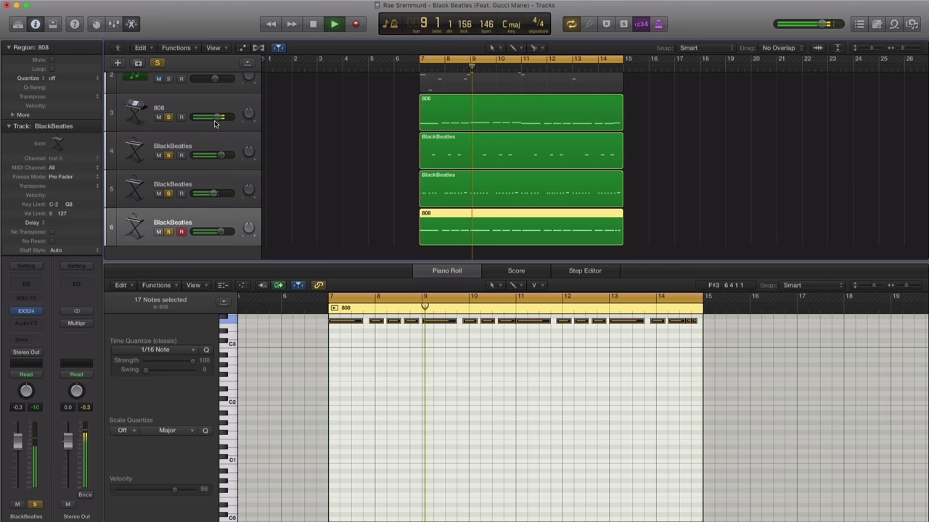
left_click_drag(217, 118, 216, 119)
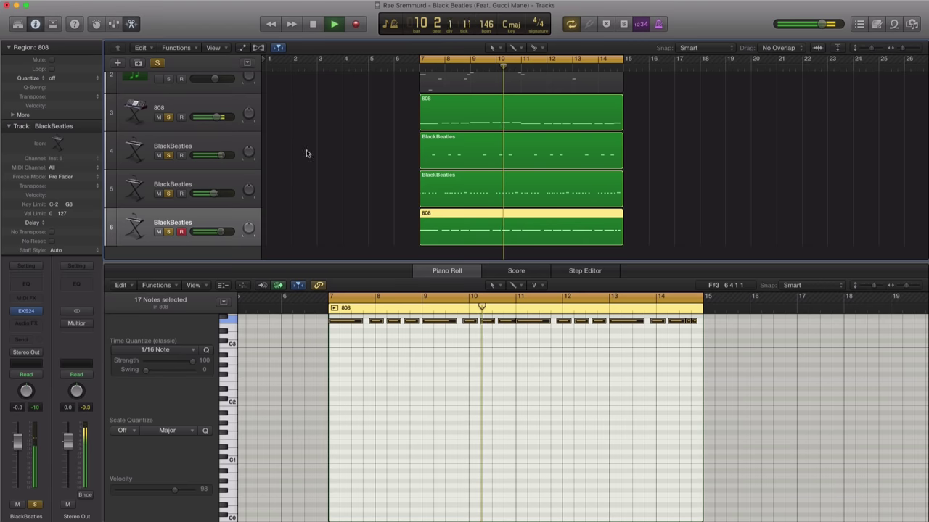
- Enlarge the Tracks area above the Piano Roll, with playback stopped and no region selected
scroll(315, 155, "down", 1)
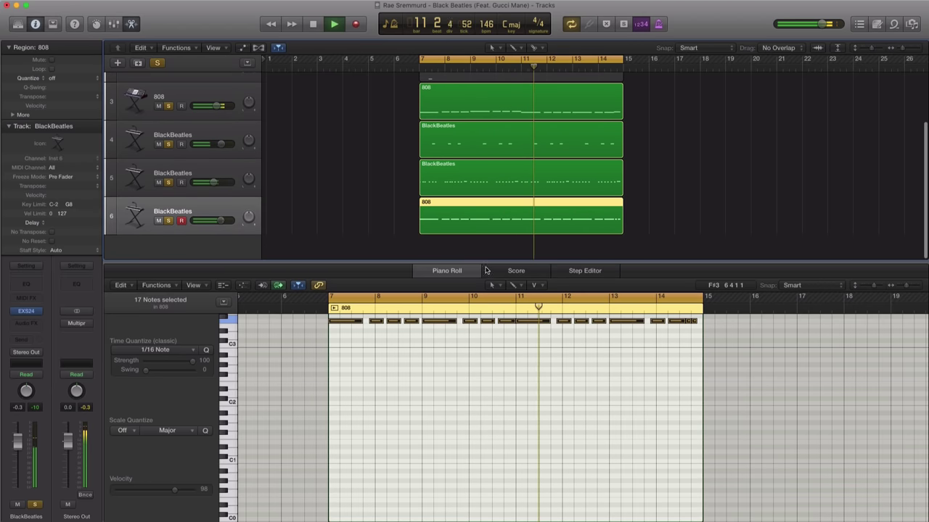
left_click_drag(482, 261, 482, 316)
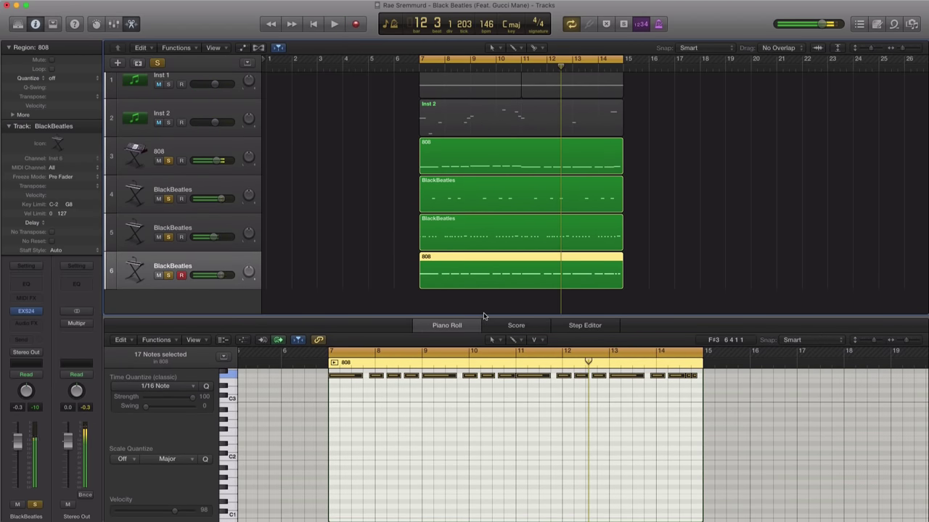
left_click(456, 292)
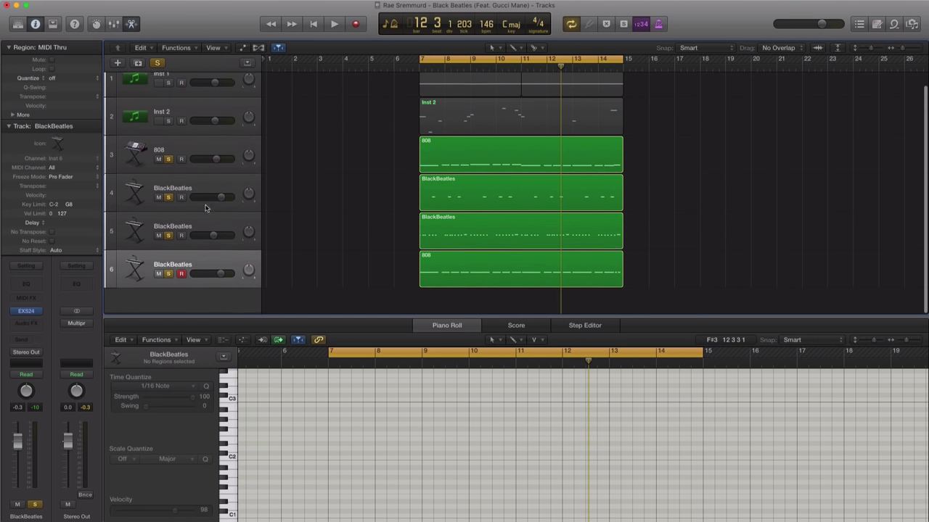
- Duplicate the track 6 instrument onto a new track 7 and create an empty region there from bar 7 to bar 11
left_click(139, 65)
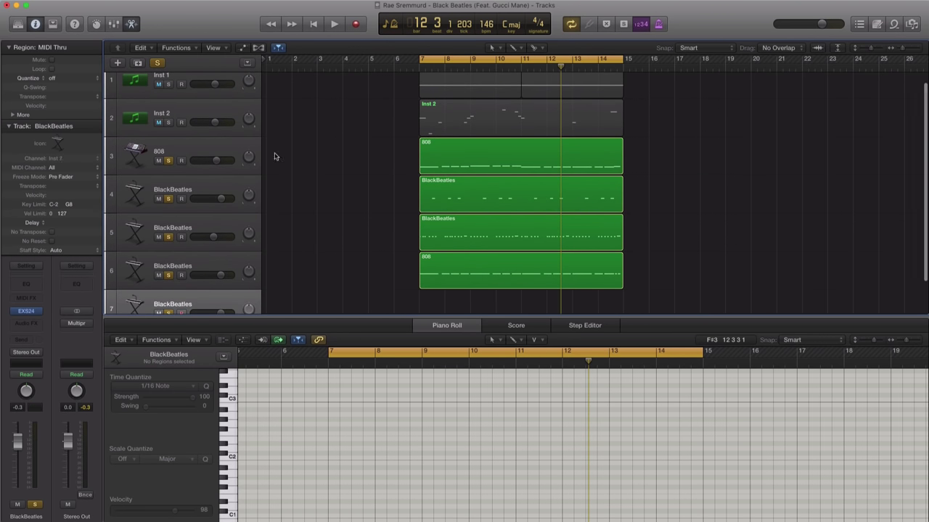
scroll(399, 262, "down", 2)
scroll(399, 262, "down", 2)
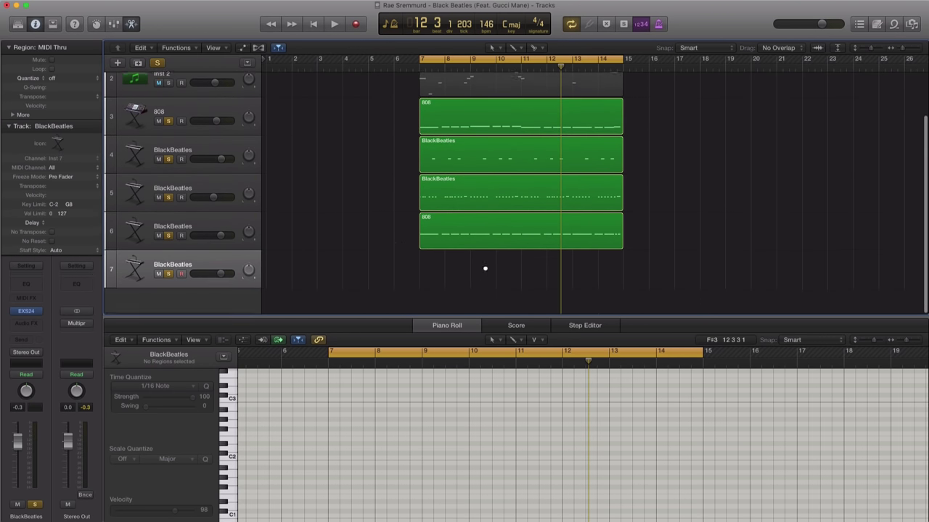
left_click(439, 272)
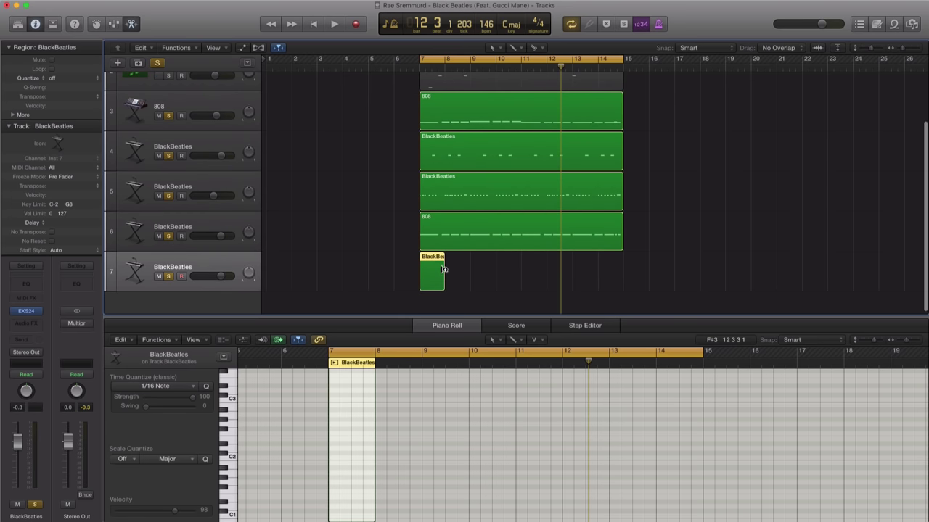
left_click_drag(441, 274, 520, 274)
- Draw a one-beat E3 note on beat 4 of bar 8 in track 7's region, and play the loop
scroll(449, 421, "down", 10)
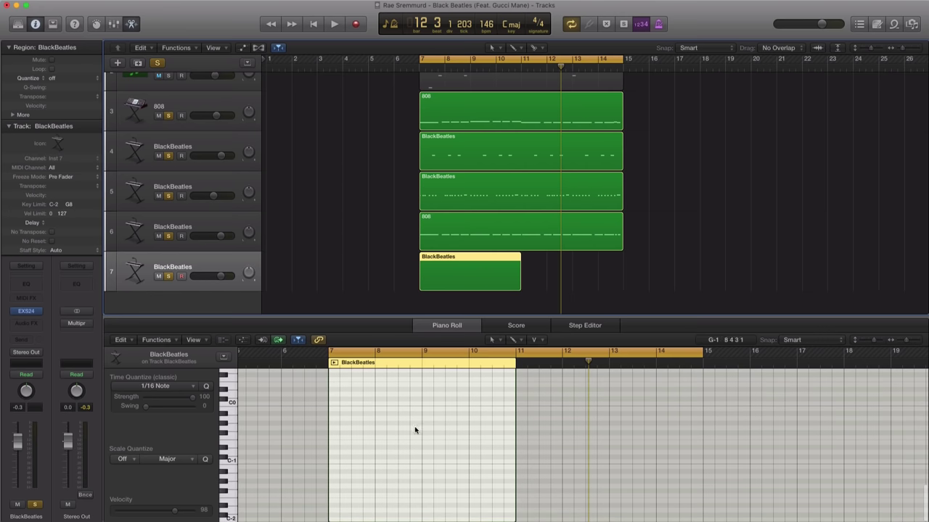
left_click(399, 442)
left_click_drag(412, 444, 416, 412)
scroll(415, 413, "up", 5)
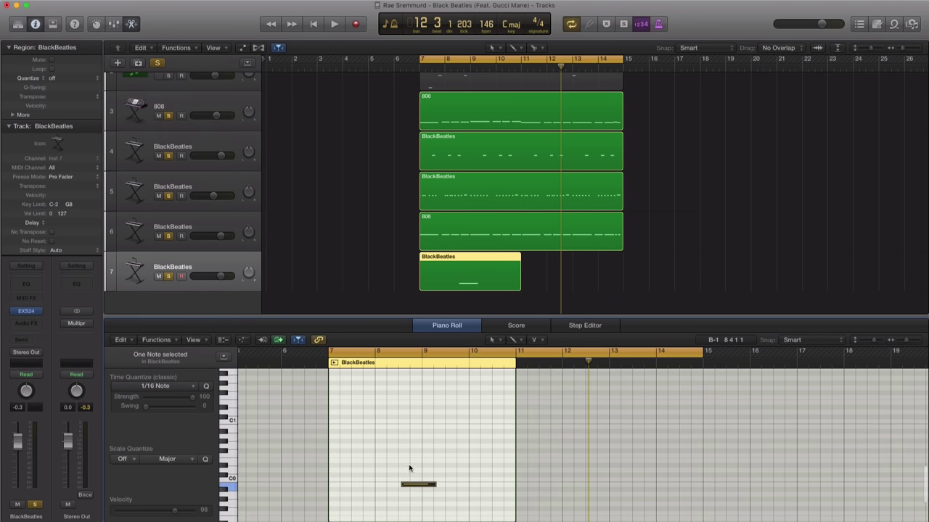
left_click_drag(410, 468, 423, 436)
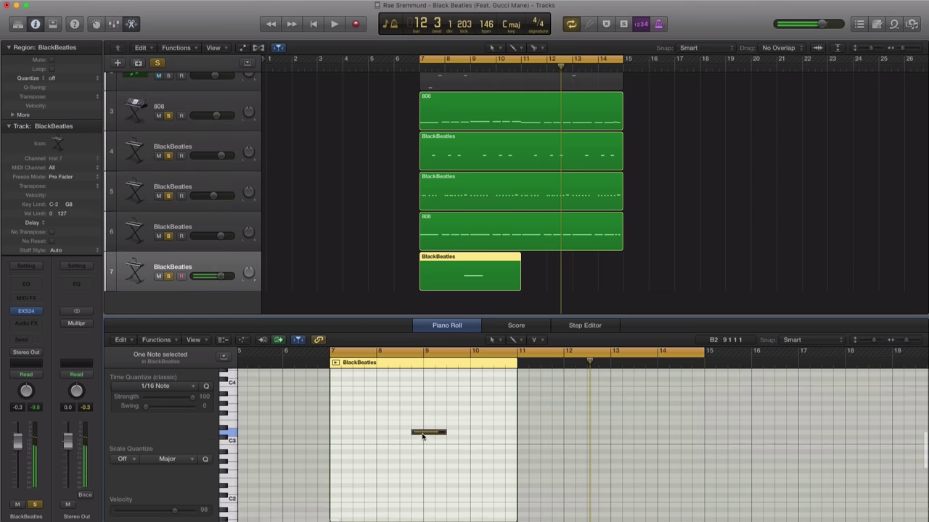
scroll(423, 437, "up", 2)
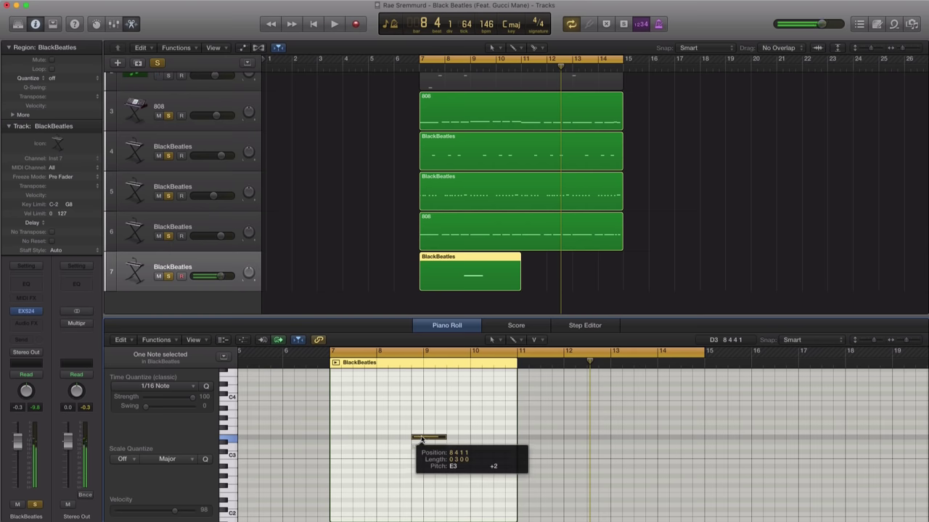
mouse_move(422, 440)
left_mouse_down()
mouse_move(436, 437)
mouse_move(419, 438)
left_mouse_up()
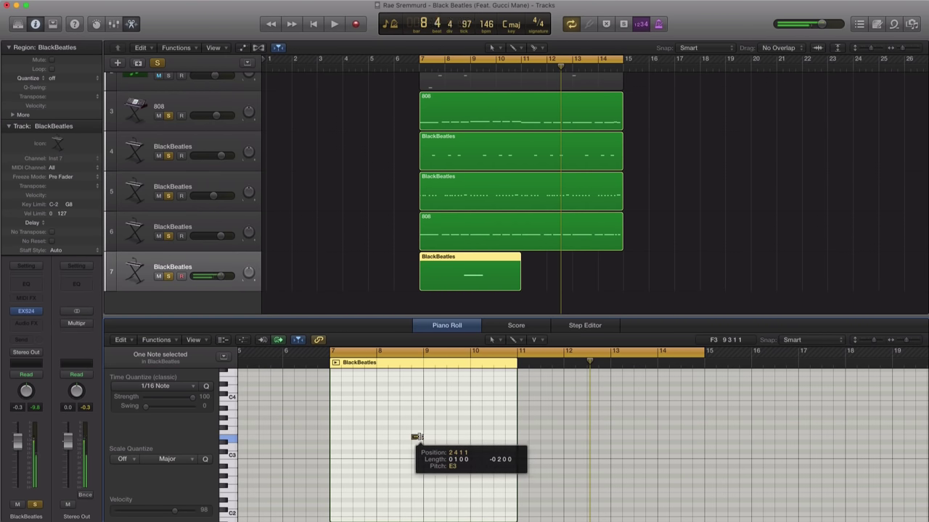
key("space")
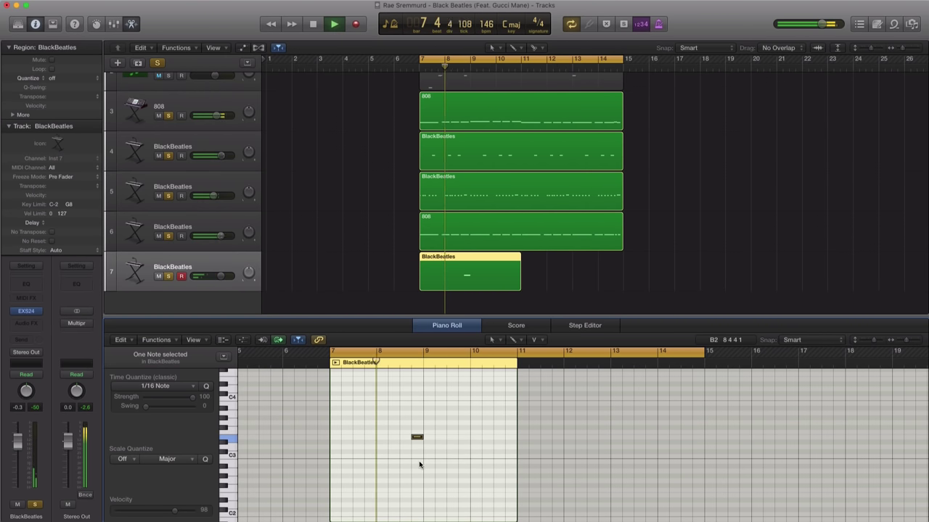
scroll(428, 466, "up", 6)
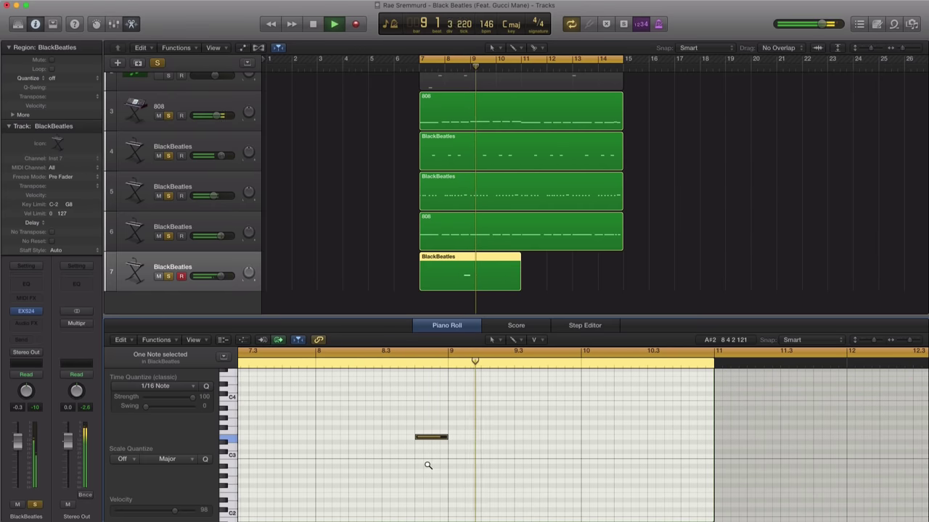
- Rework track 7's E3 part into eighth notes, two consecutive from beat 3 of bar 8 and one on beat 3 of bar 10, and play the loop
key("space")
mouse_move(426, 438)
left_mouse_down()
mouse_move(391, 438)
mouse_move(410, 439)
left_mouse_up()
key("space")
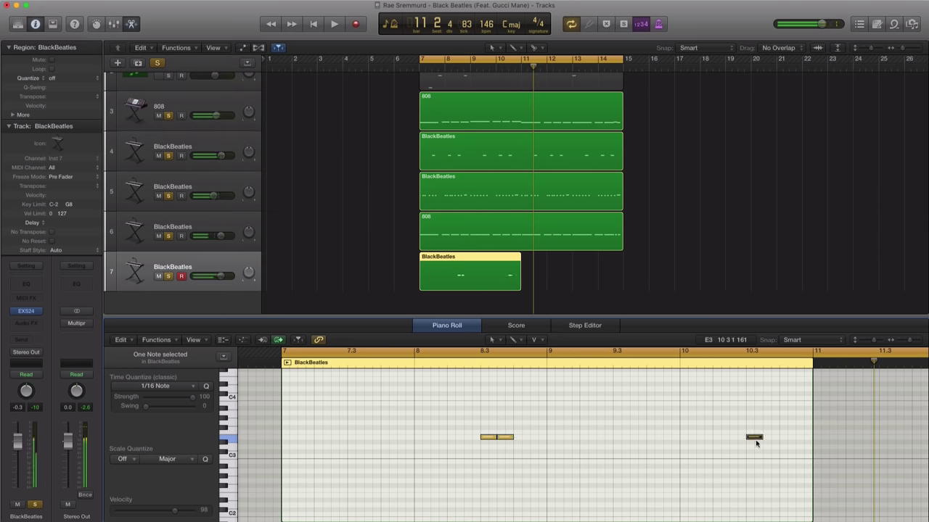
key("space")
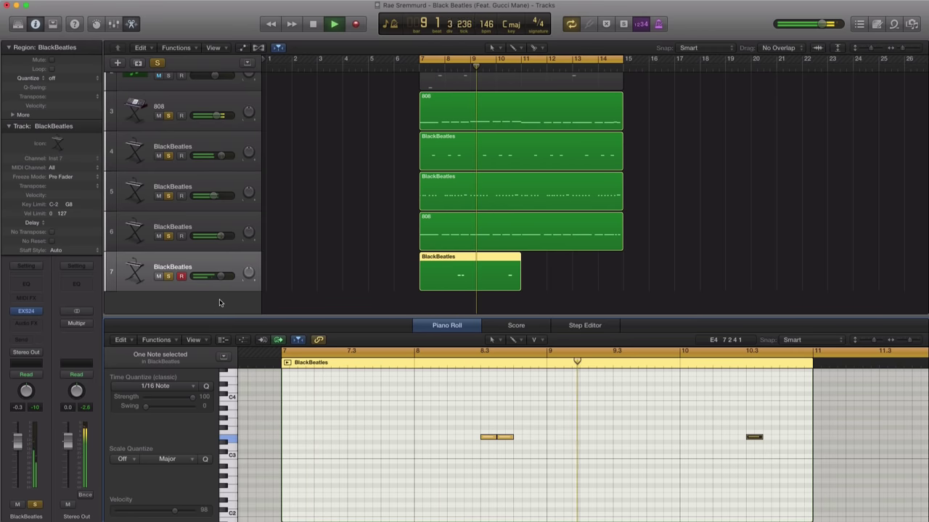
- Pan track 7 to the right and lower its volume to about -10.6 dB while playing the loop
left_click_drag(221, 280, 214, 281)
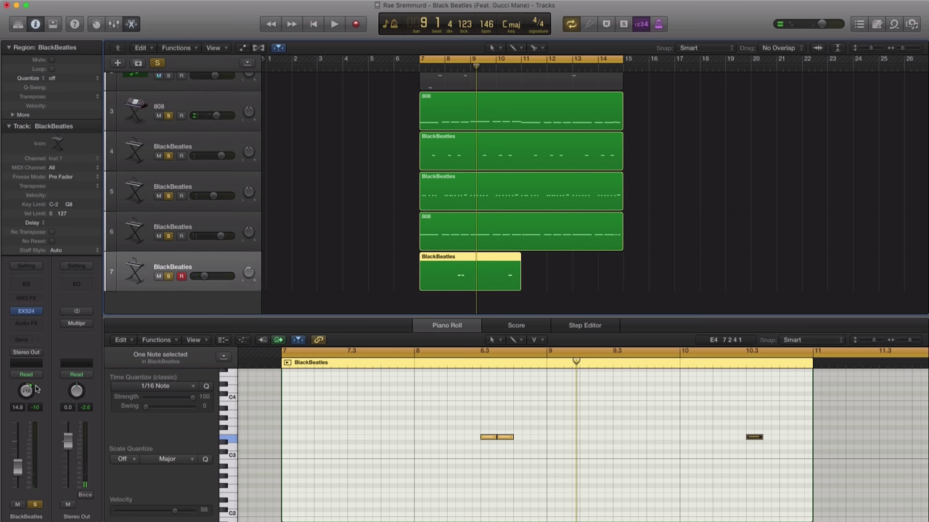
key("space")
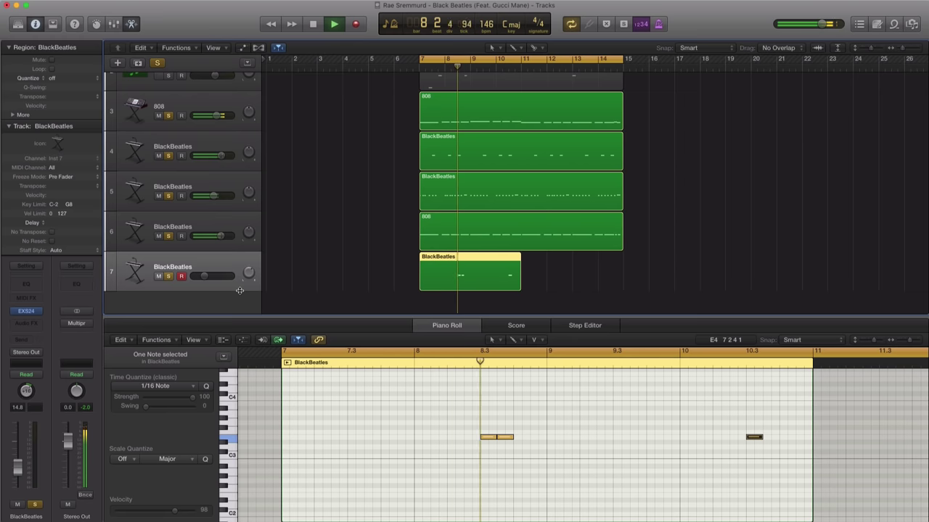
left_click_drag(205, 277, 210, 278)
key("space")
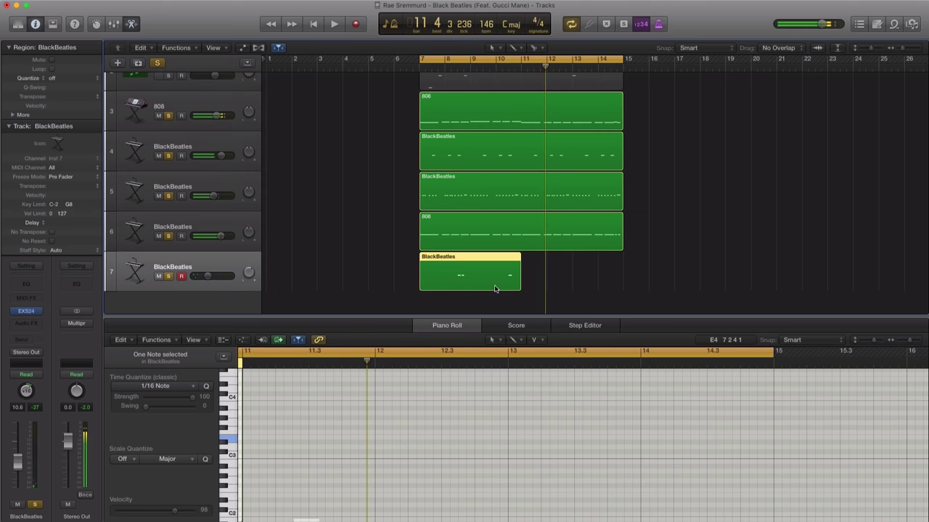
- Copy track 7's region to bar 11, and shift all regions and the cycle area to start at bar 9
left_click_drag(479, 275, 573, 274)
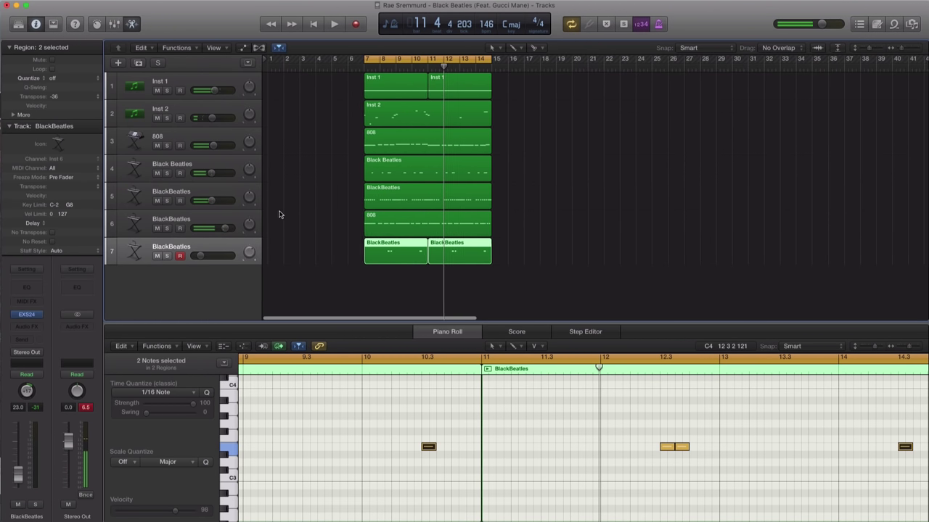
left_click_drag(519, 280, 524, 65)
left_click(355, 148)
left_click(413, 63)
- Copy track 7's bar 9 region to bar 5, keeping the original in place
left_click(421, 256)
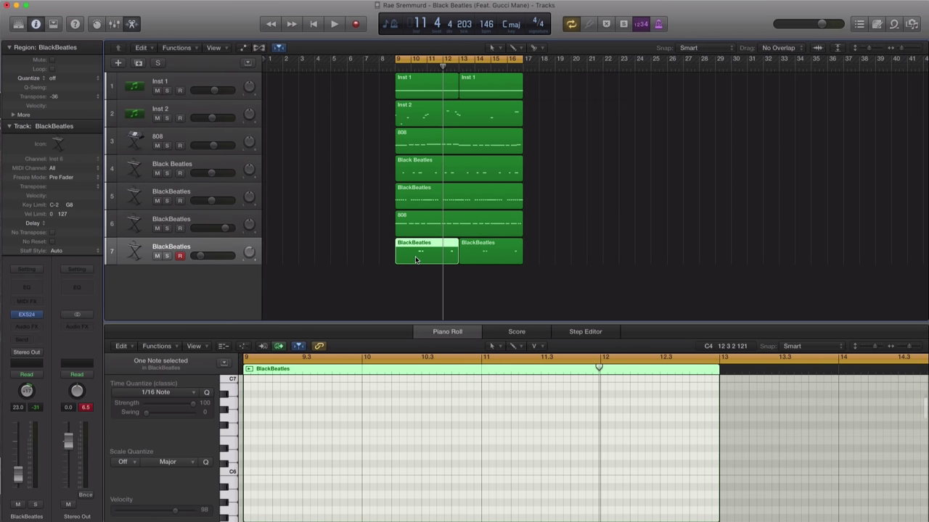
left_click_drag(416, 259, 351, 260)
- In track 7's bar 9 region, delete the first E3 note, move the last one an eighth note later, and play the loop
left_click(413, 262)
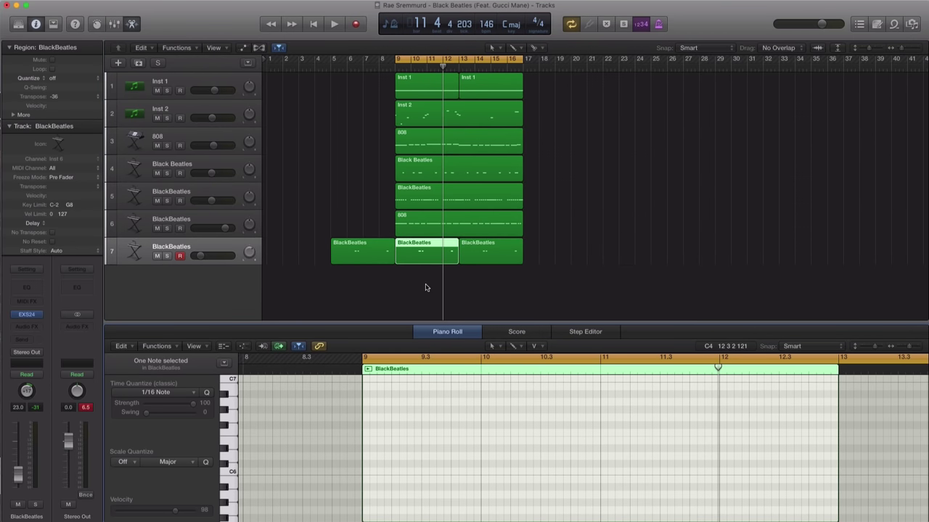
scroll(599, 462, "down", 10)
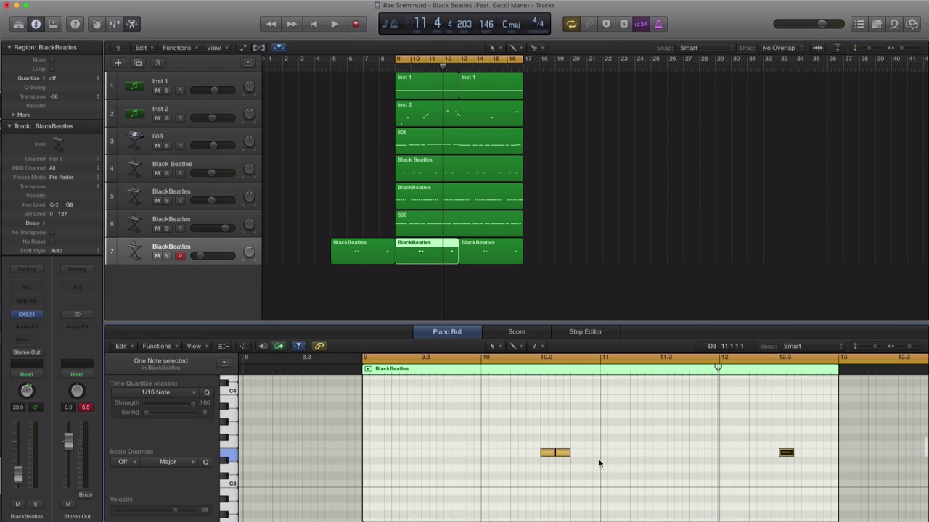
left_click(548, 452)
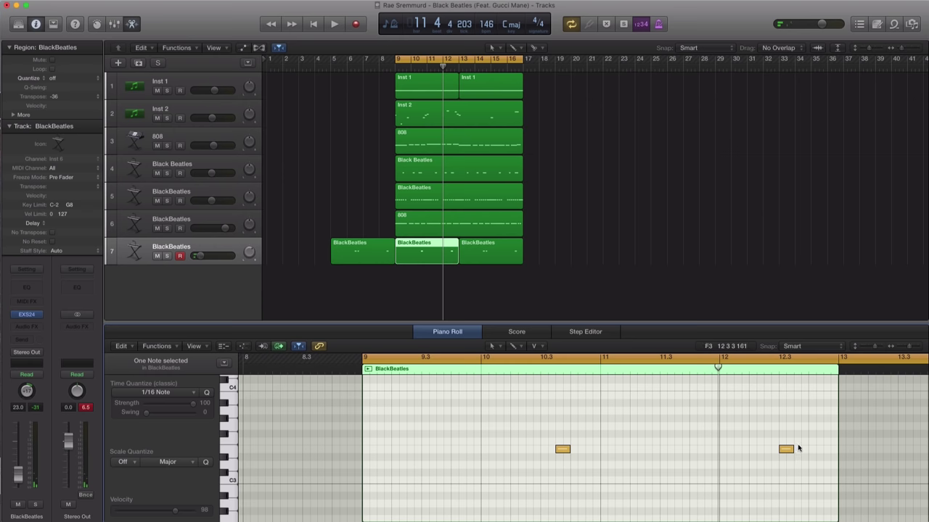
left_click_drag(782, 451, 797, 451)
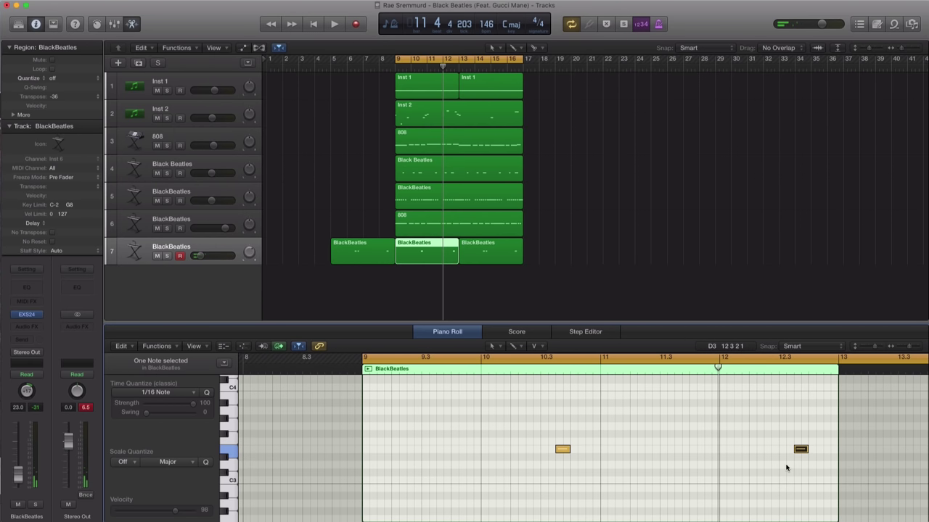
key("space")
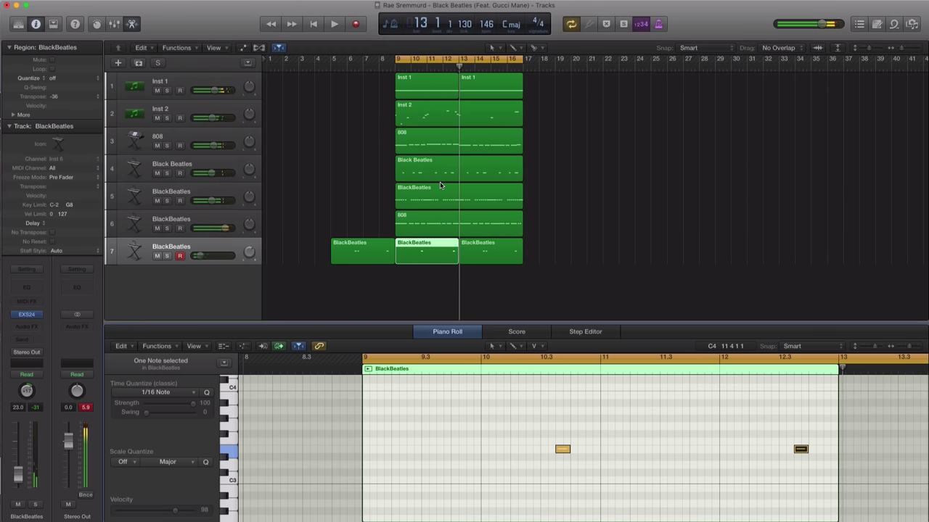
- Replace track 7's bar 13 region with a copy of the edited bar 9 region
left_click(489, 252)
key("Delete")
left_click_drag(432, 260, 492, 266)
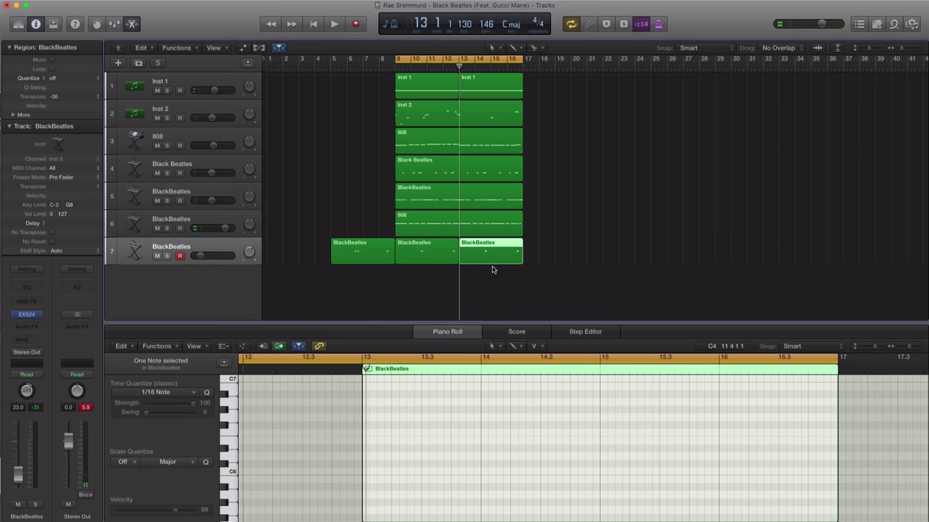
scroll(493, 267, "down", 2)
scroll(492, 266, "up", 2)
scroll(474, 261, "left", 3)
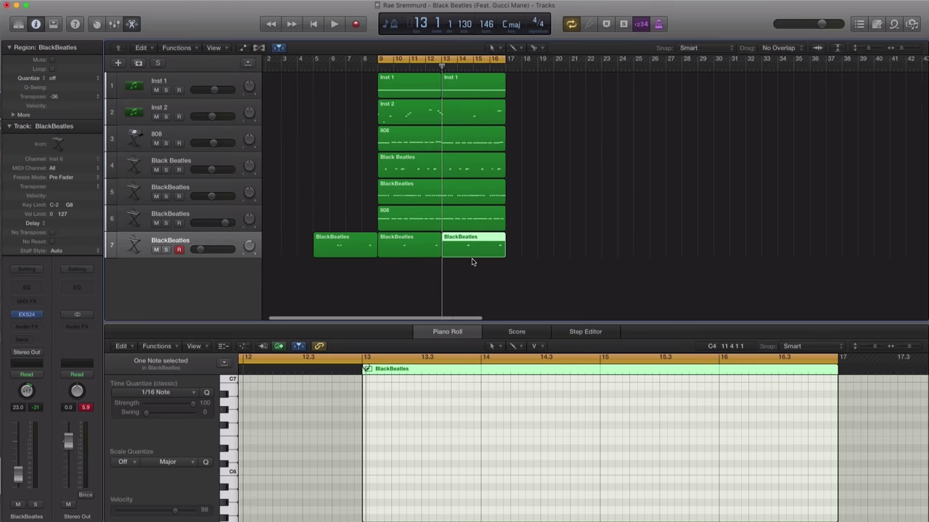
- Place Inst 2 regions at bars 1 and 9, and move all regions on tracks 3 to 7 eight bars later
left_click_drag(468, 111, 353, 124)
left_click_drag(541, 261, 543, 141)
left_click_drag(353, 120, 455, 124)
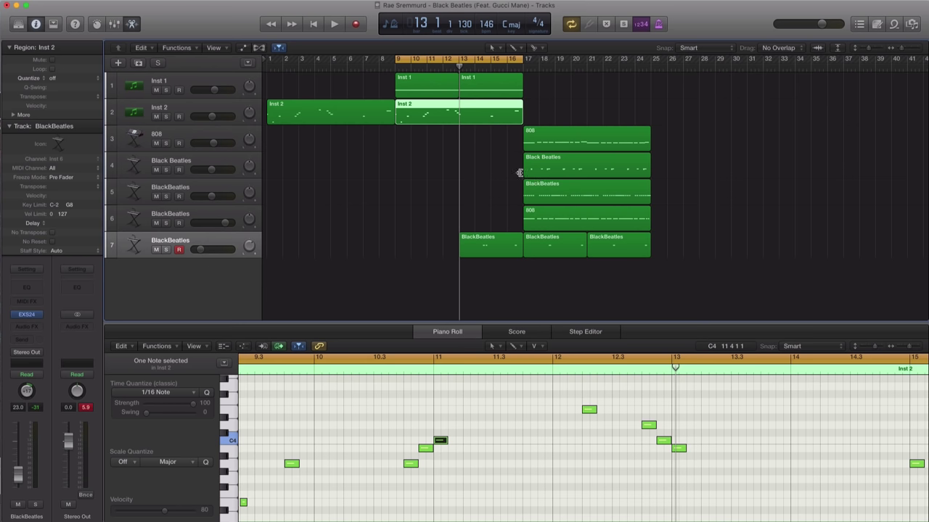
- Extend the arrangement to bar 33 by copying Inst 1 from bar 17, repeating the bar 17 section at bar 25, and adding Inst 2 at bar 25
left_click_drag(549, 93, 576, 100)
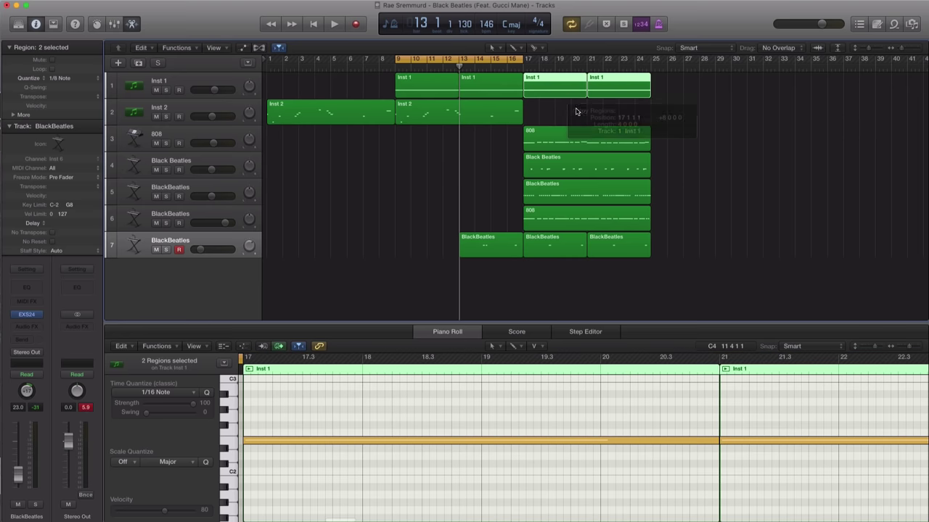
left_click_drag(666, 268, 690, 92)
left_click_drag(471, 112, 727, 115)
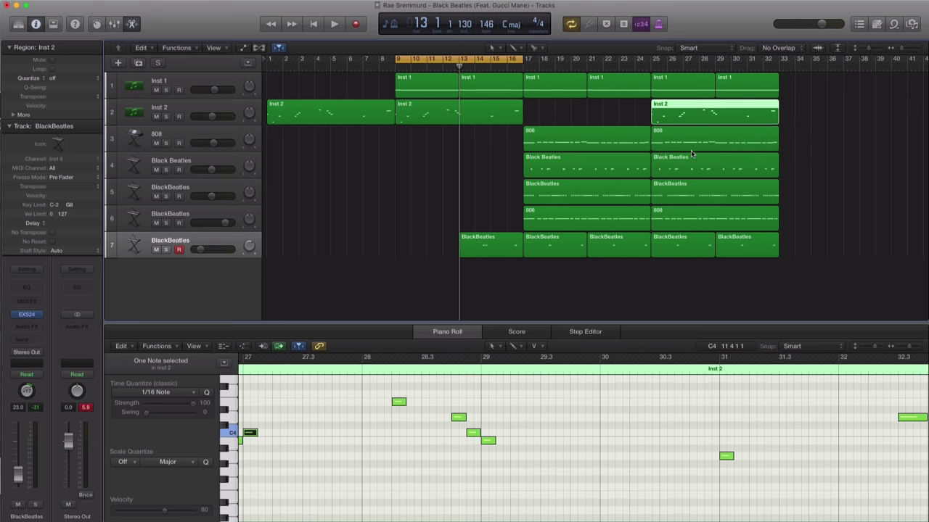
- Copy the bar 25 to 33 section of all seven tracks to bar 33
scroll(690, 162, "right", 3)
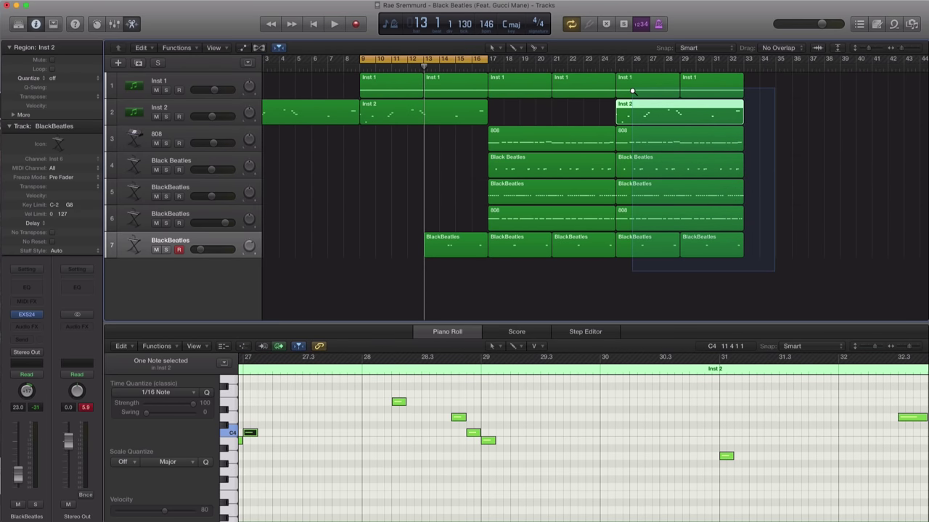
left_click_drag(764, 225, 763, 226)
scroll(621, 203, "down", 8)
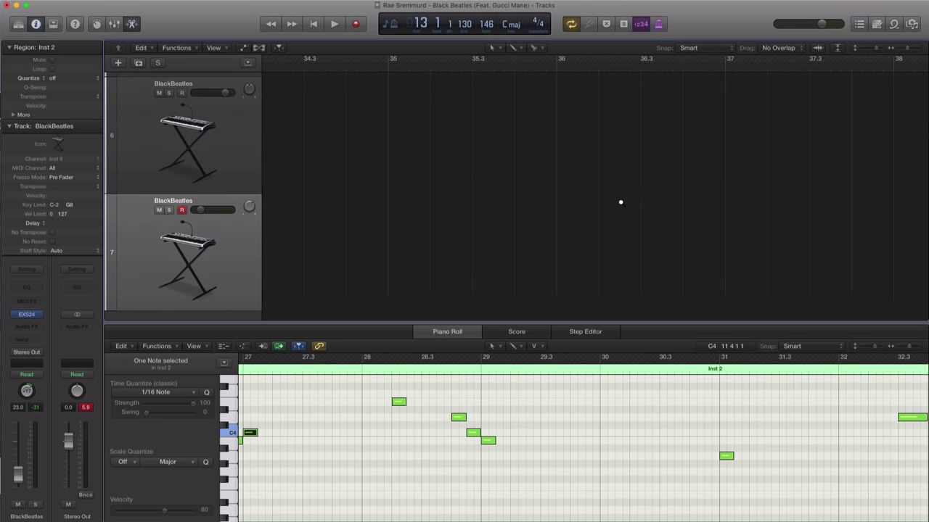
scroll(620, 203, "down", 6)
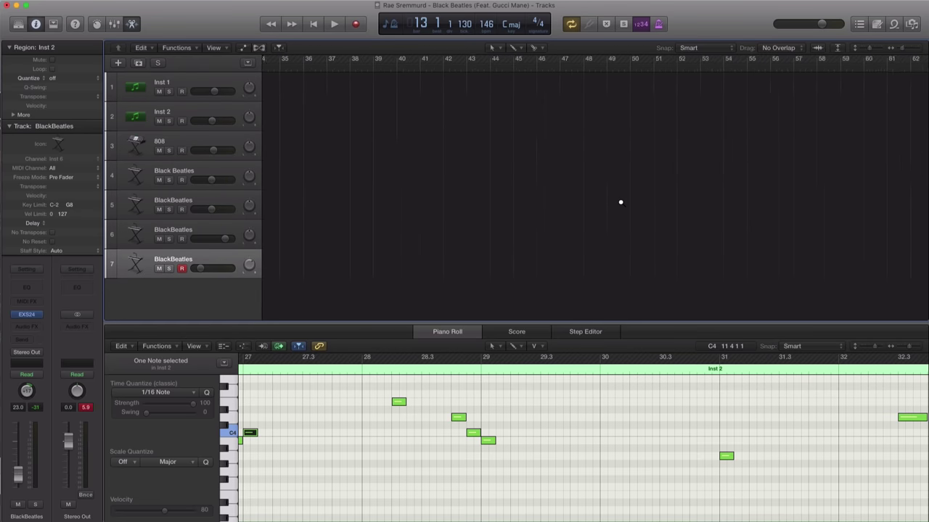
scroll(621, 204, "left", 10)
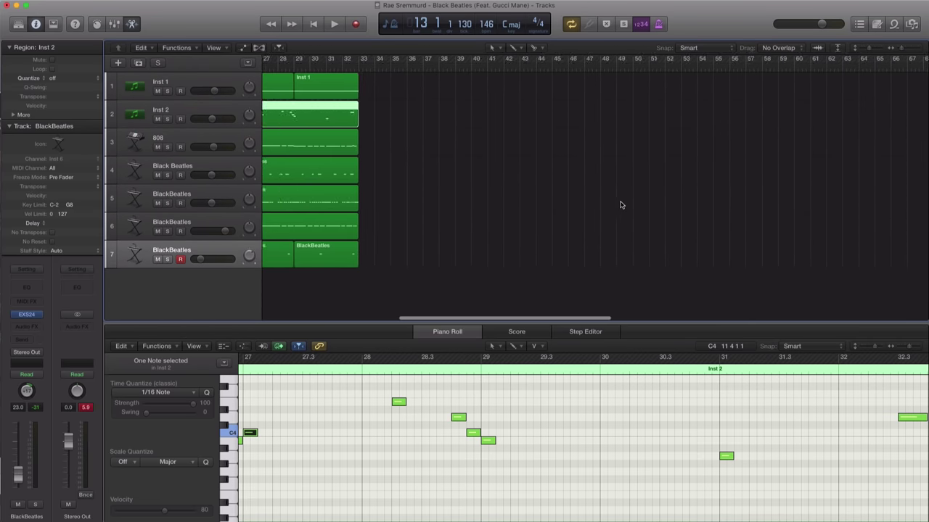
left_click_drag(636, 286, 605, 93)
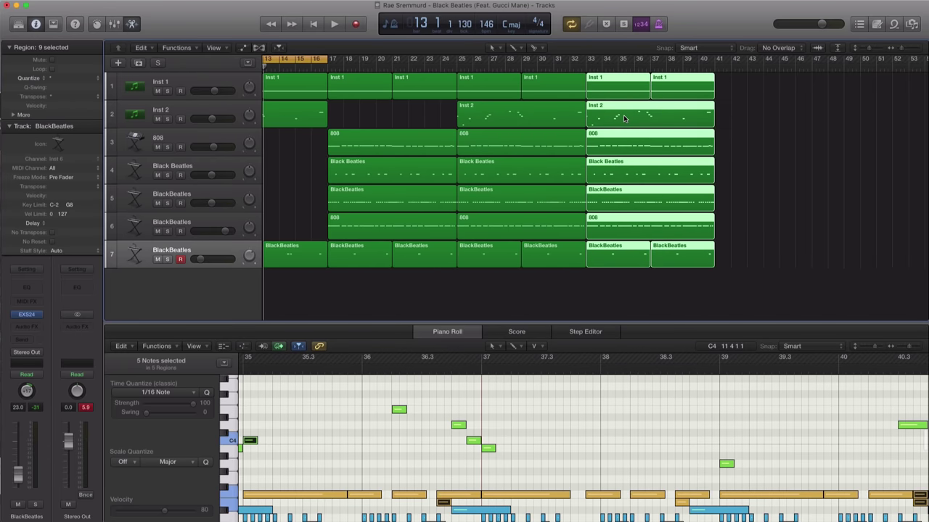
- Delete the Inst 2 region and the track 6 region at bar 33
left_click(736, 126)
left_click(684, 118)
key("Delete")
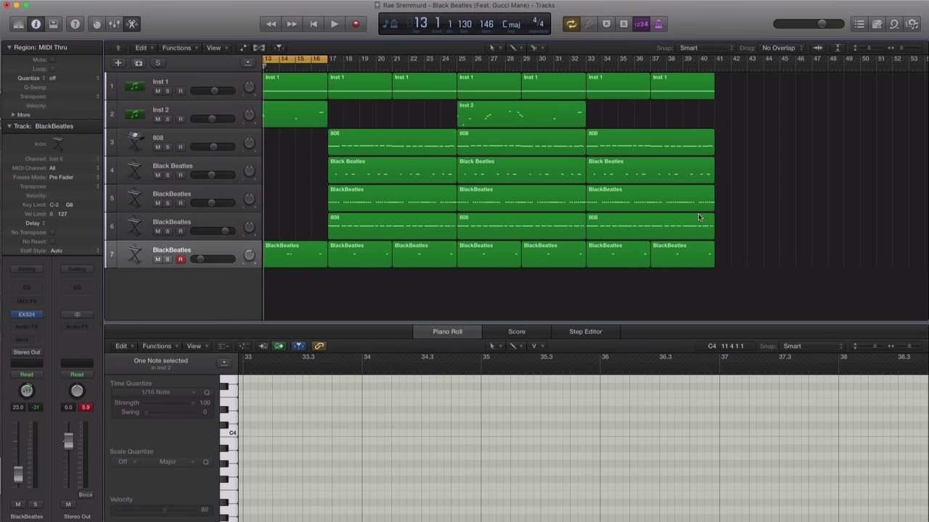
left_click(683, 229)
key("Delete")
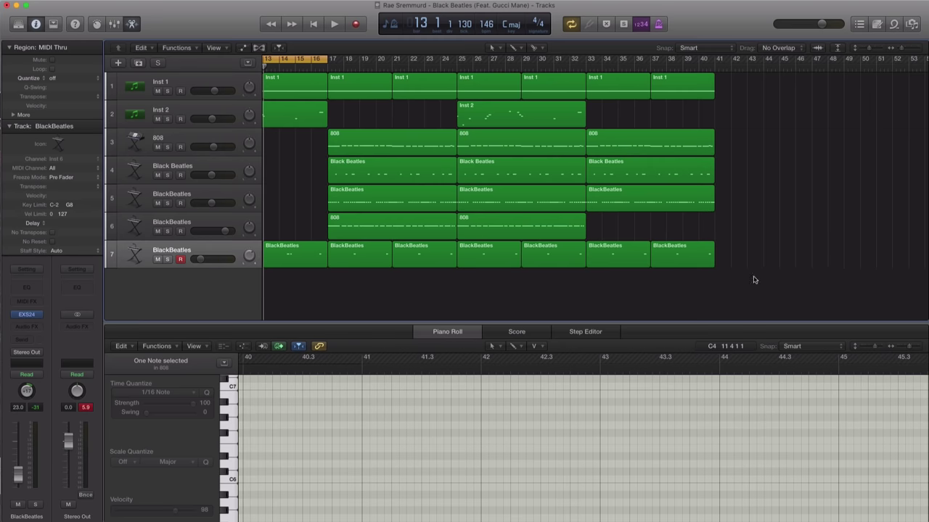
- Copy the bar 33 section to bar 41, and add a copy of track 6's region at bar 41
left_click_drag(754, 278, 741, 87)
left_click_drag(538, 236, 829, 298, "alt")
- Turn off the cycle and play the arrangement from bar 1 with the Piano Roll closed
key("super+Left")
key("super+Left")
key("super+Up")
key("super+Up")
key("super+Up")
key("super+Up")
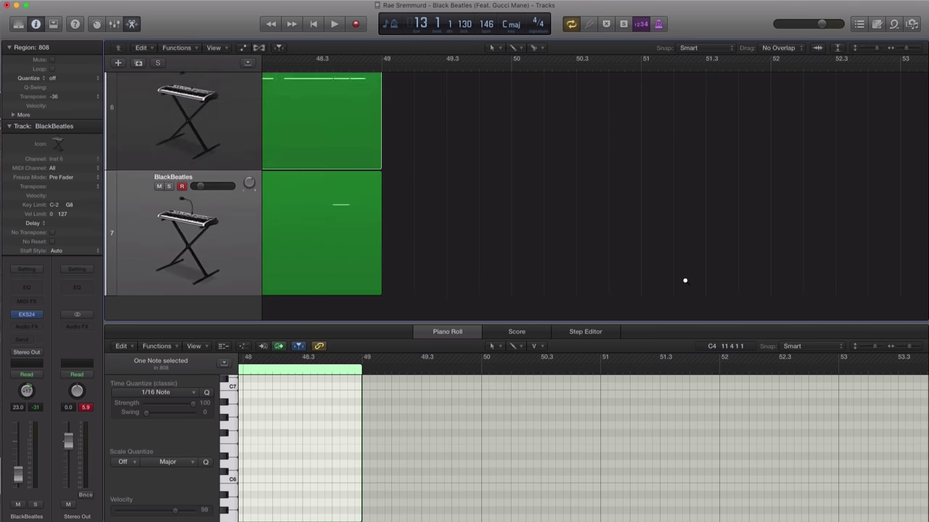
scroll(685, 282, "down", 10)
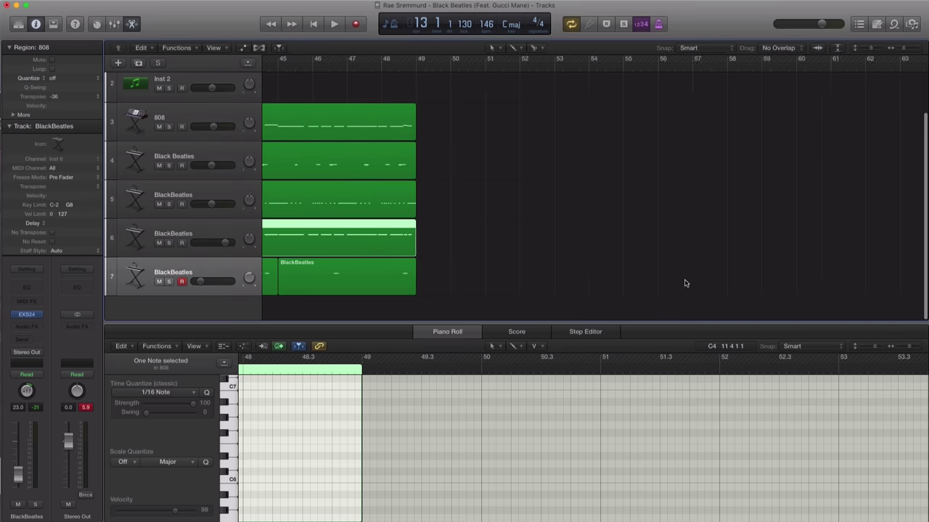
scroll(685, 283, "left", 10)
scroll(686, 283, "down", 8)
scroll(685, 283, "up", 2)
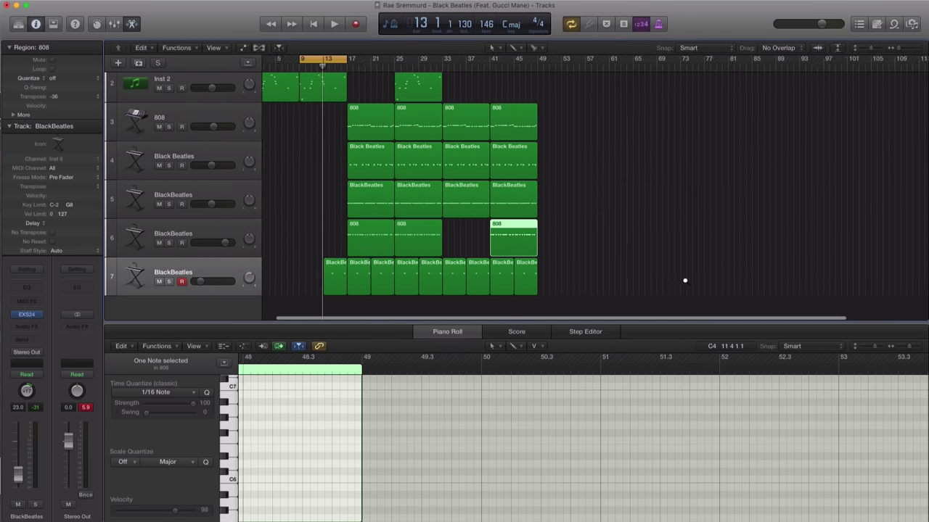
scroll(338, 168, "left", 3)
left_click(336, 60)
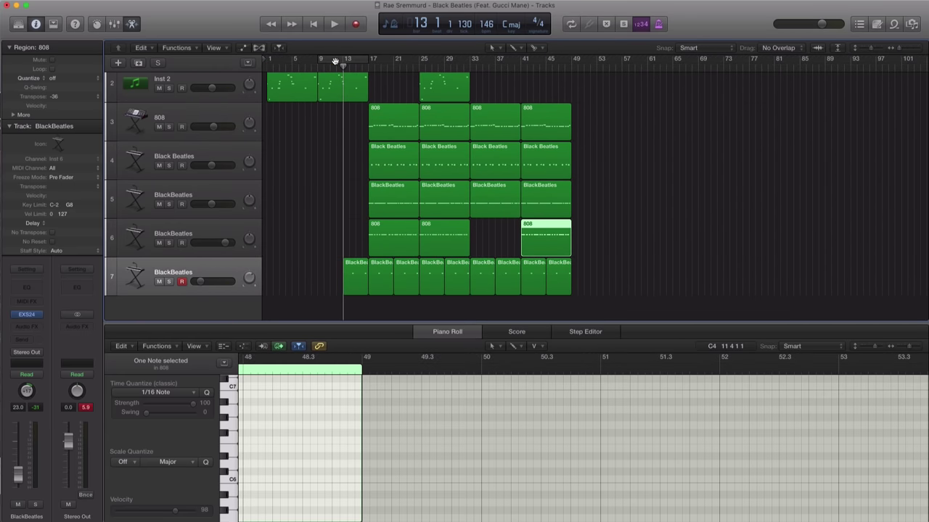
key("Return")
scroll(341, 80, "up", 2)
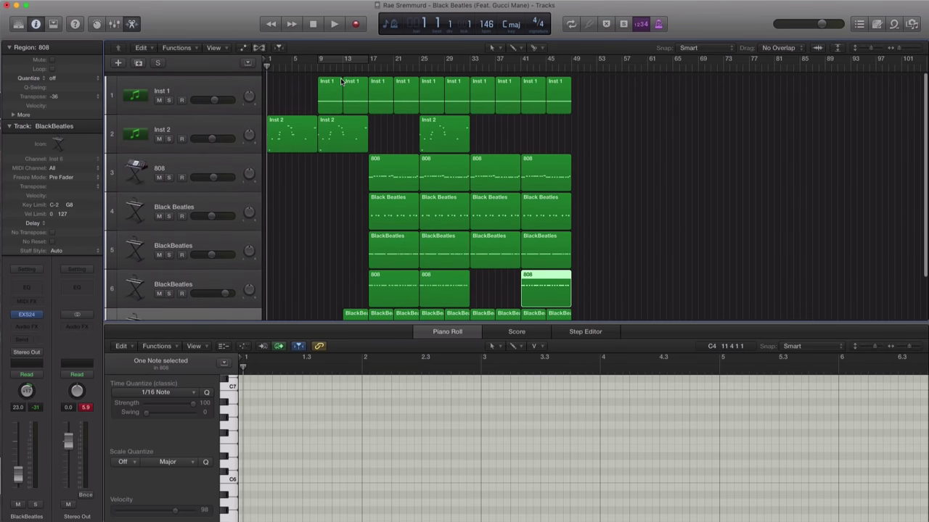
key("space")
key("x")
key("x")
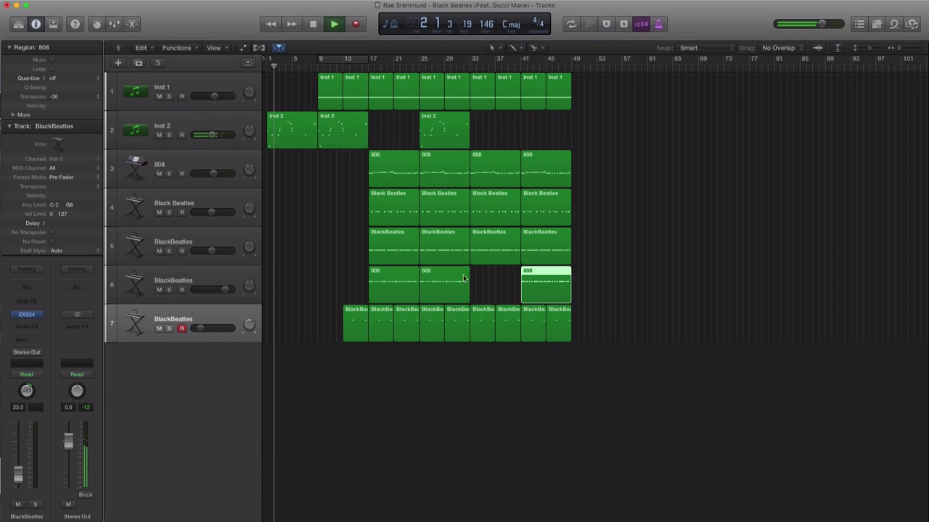
- Copy the bar 41 section to bar 49 and add a copy of the Inst 2 region at bar 49
left_click_drag(597, 364, 578, 94)
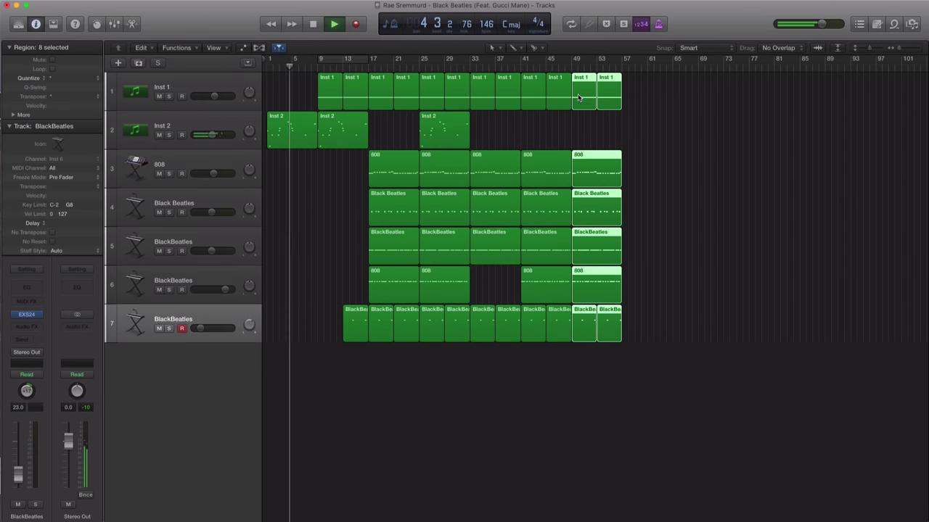
left_click_drag(445, 128, 595, 132)
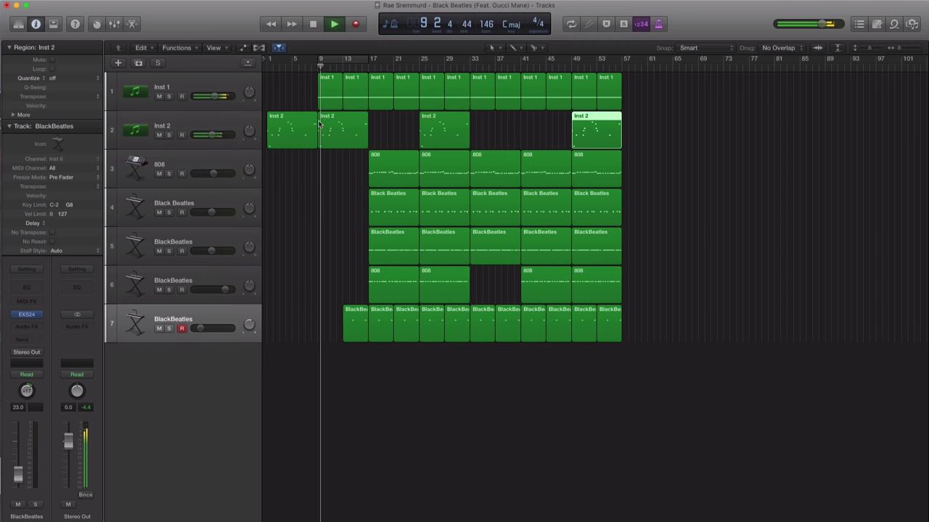
- Fine-tune the Inst 1 track's volume while the arrangement plays, and stop playback after its end at bar 57
left_click(217, 96)
left_click_drag(216, 97, 218, 102)
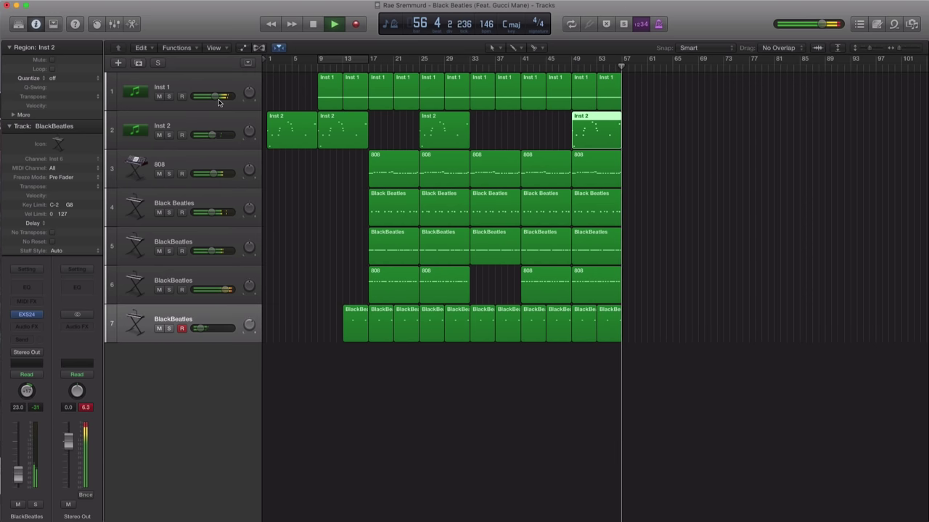
key("space")
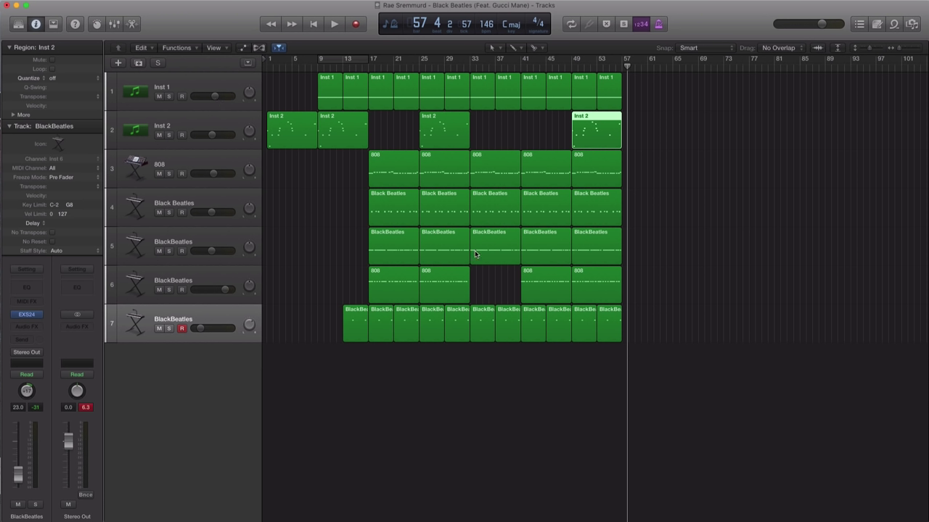
left_click_drag(775, 396, 291, 84)
left_click(656, 173)
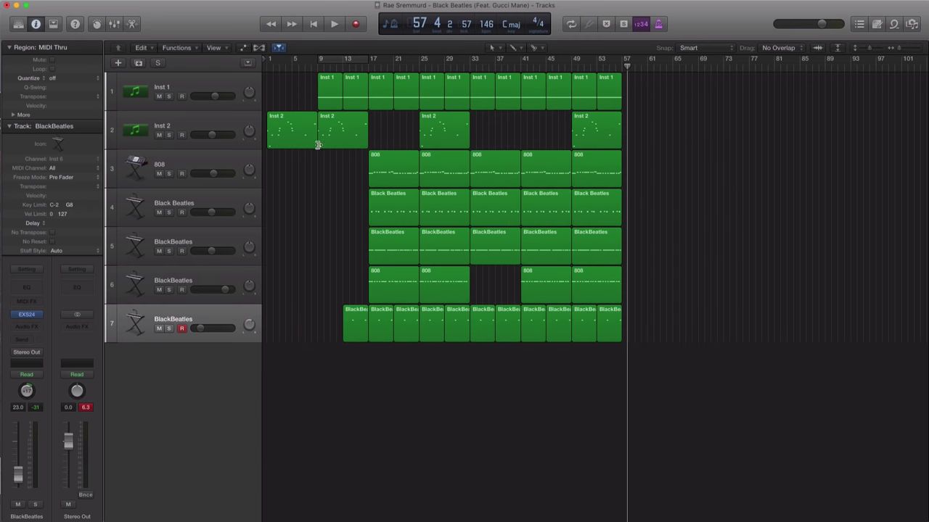
- Examine the DUNE 2 patch settings on the Inst 2 track and close the instrument window
left_click(169, 126)
left_click(27, 315)
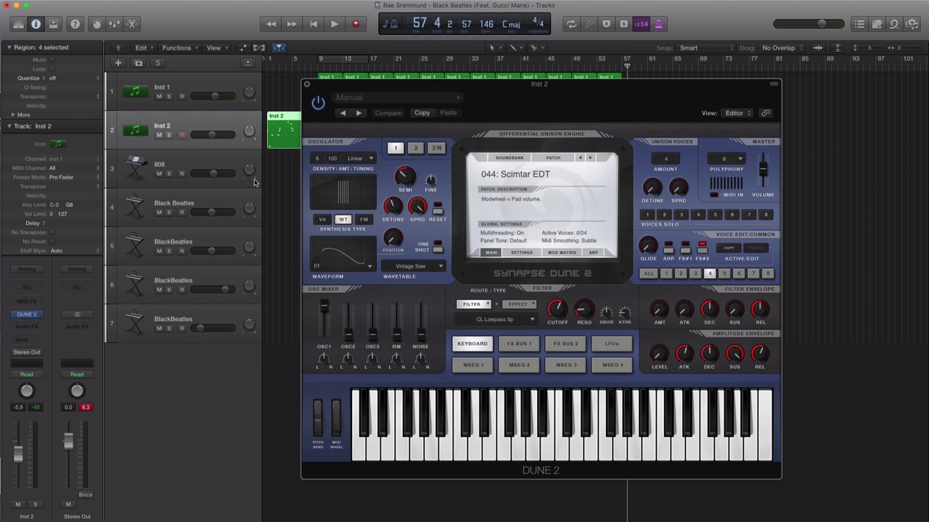
left_click(307, 85)
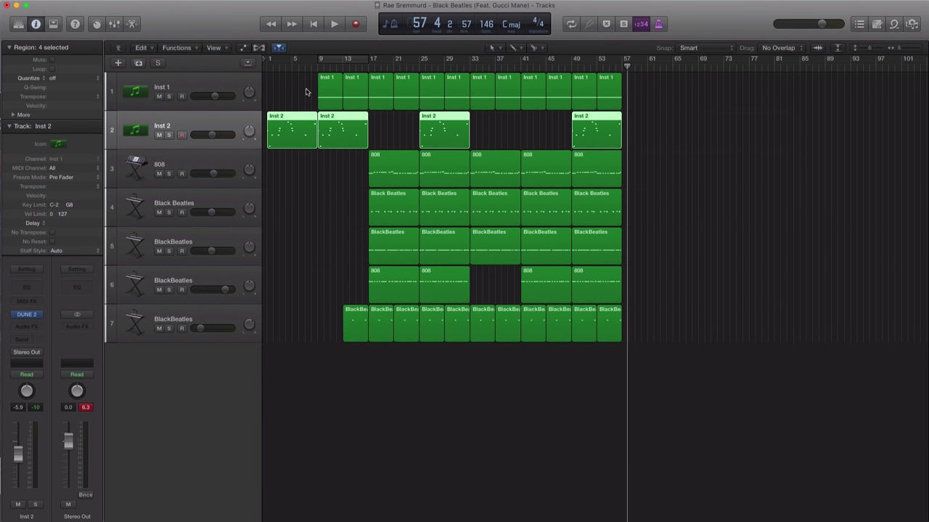